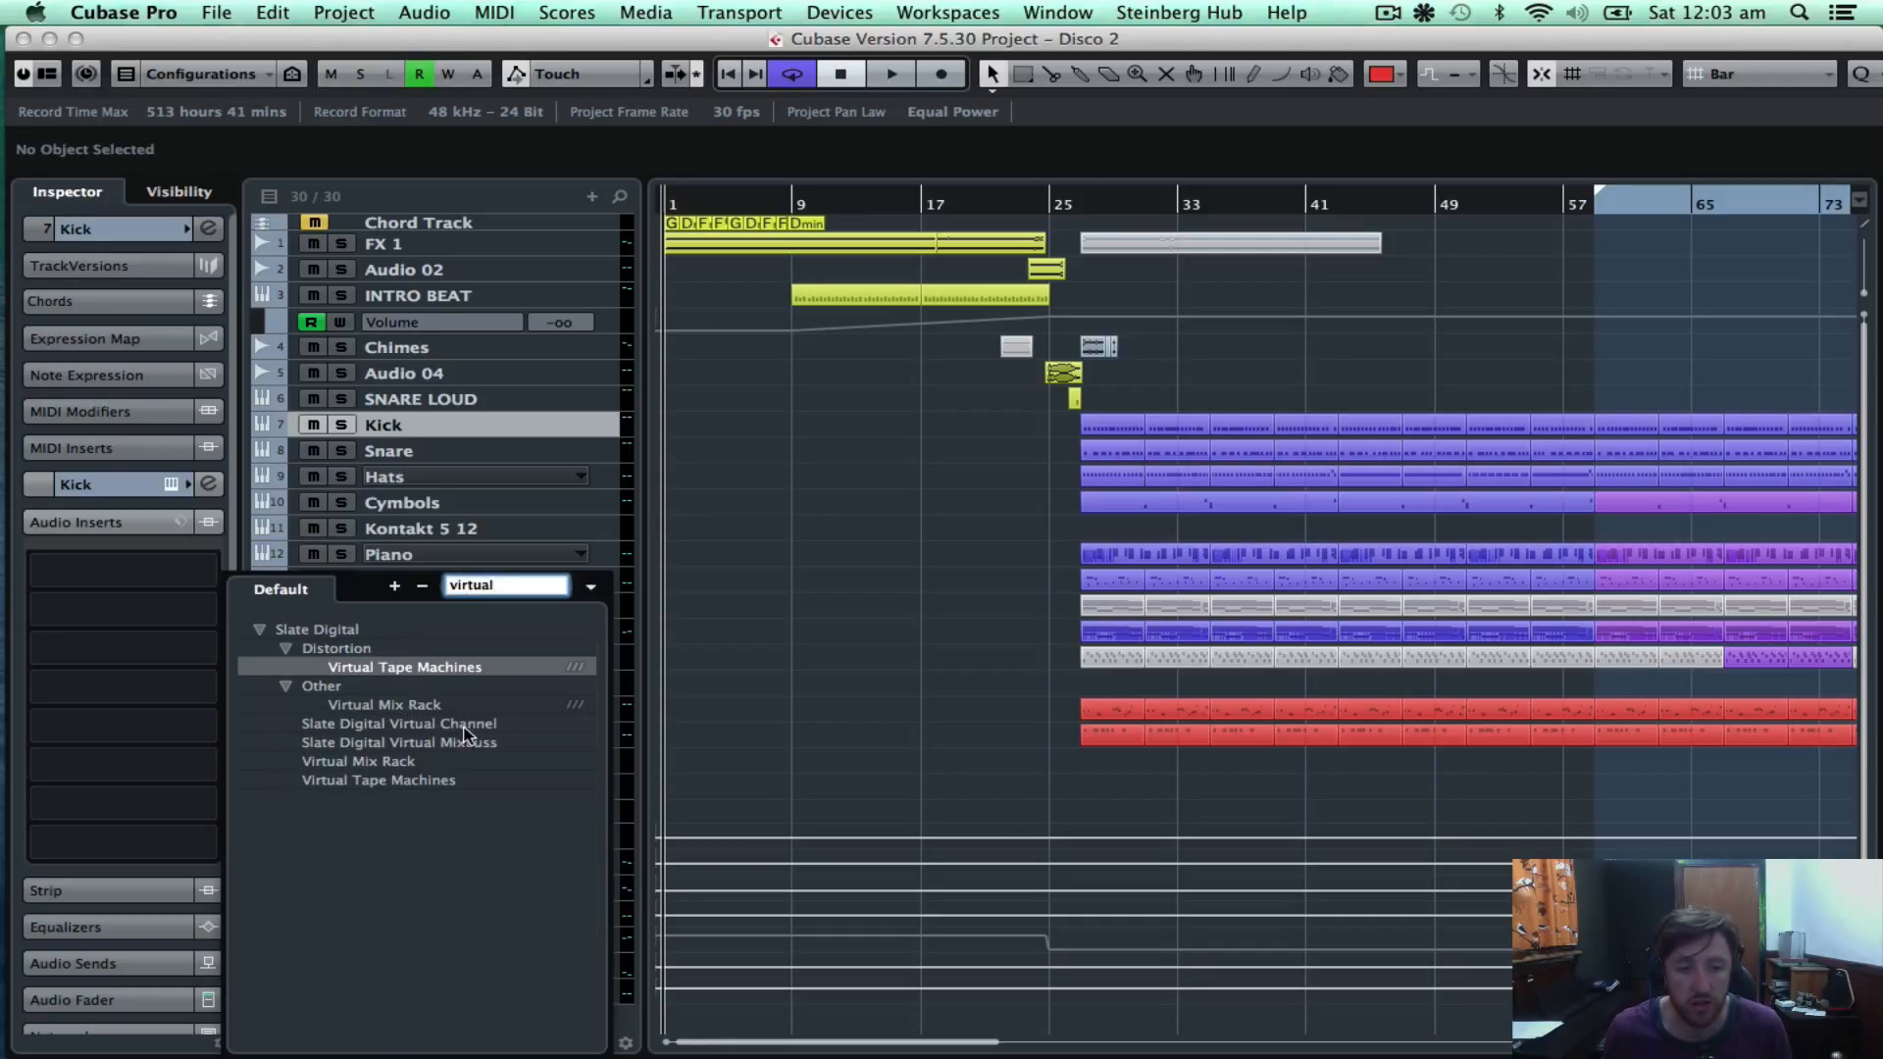
Insert Virtual Mix Rack as an audio insert on the Kick track.
click(401, 703)
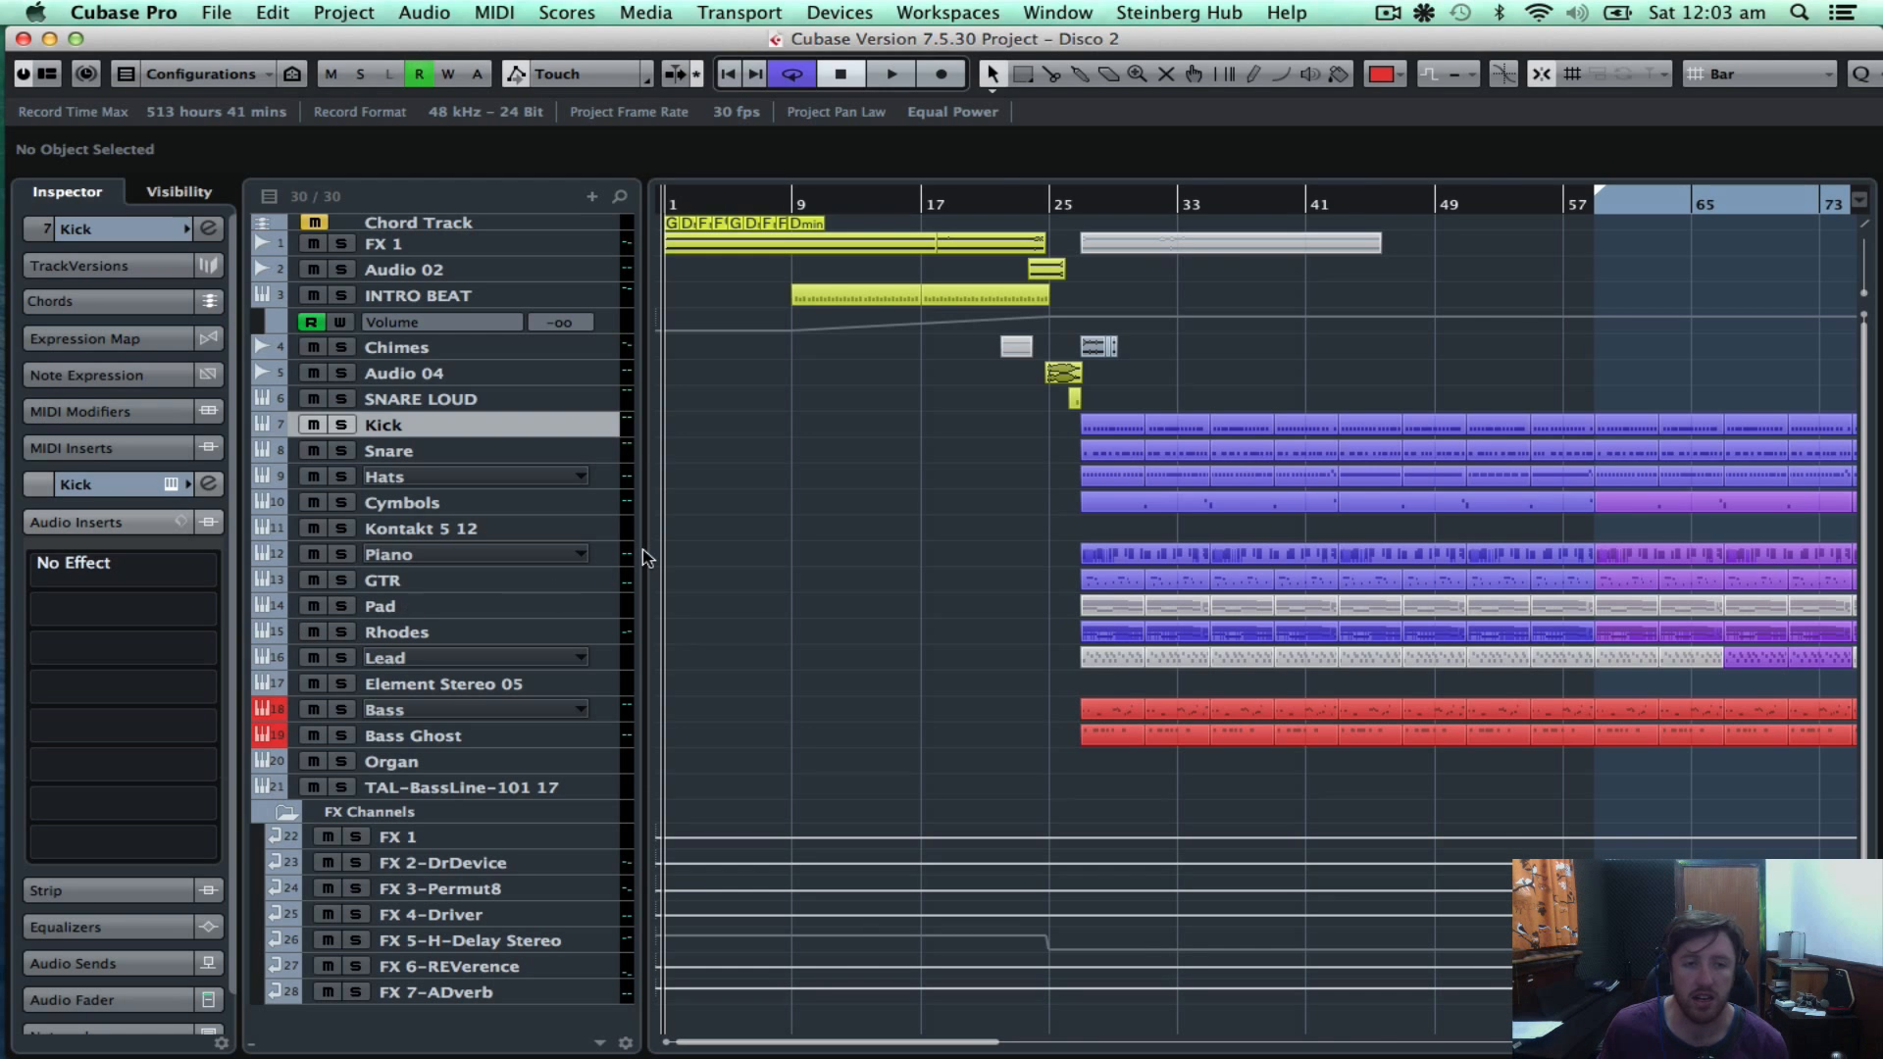
scroll(580, 538, down, 5)
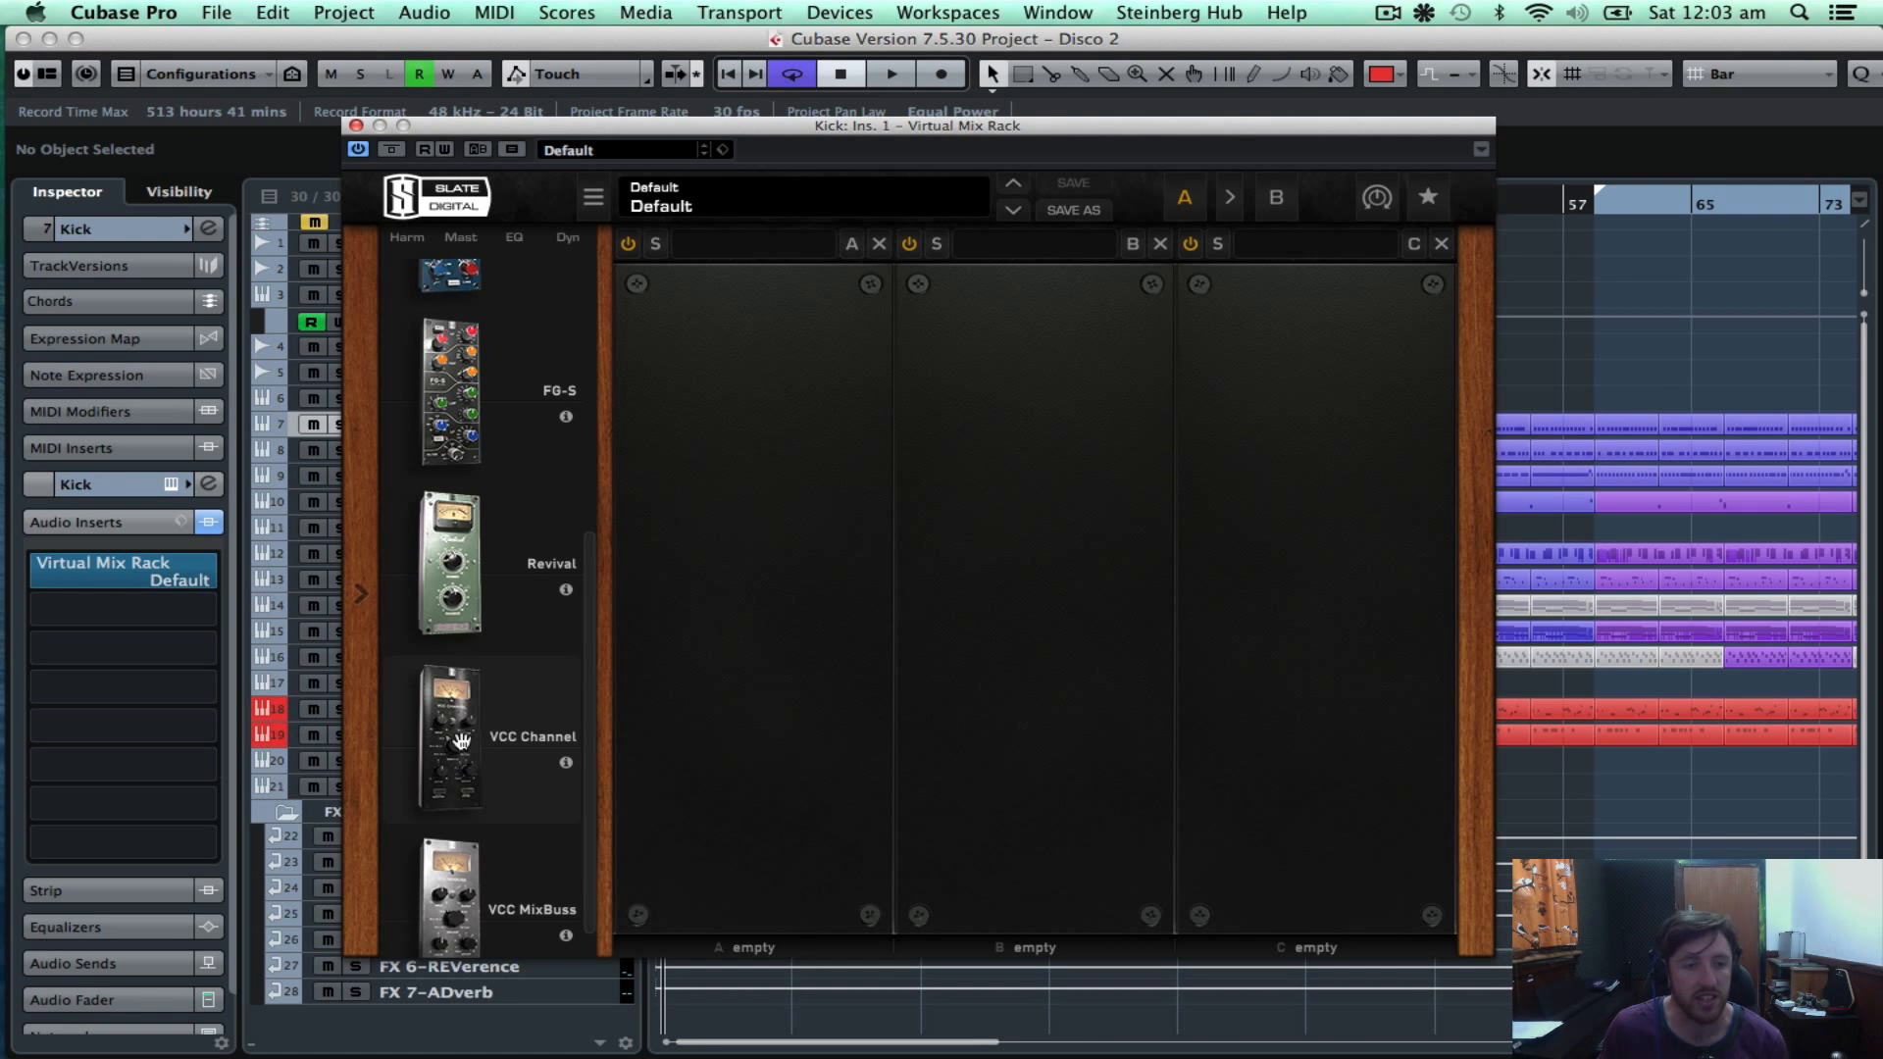
Try the VCC Channel and VCC MixBuss modules in the first two rack slots, and empty both slots again.
drag(457, 750, 751, 490)
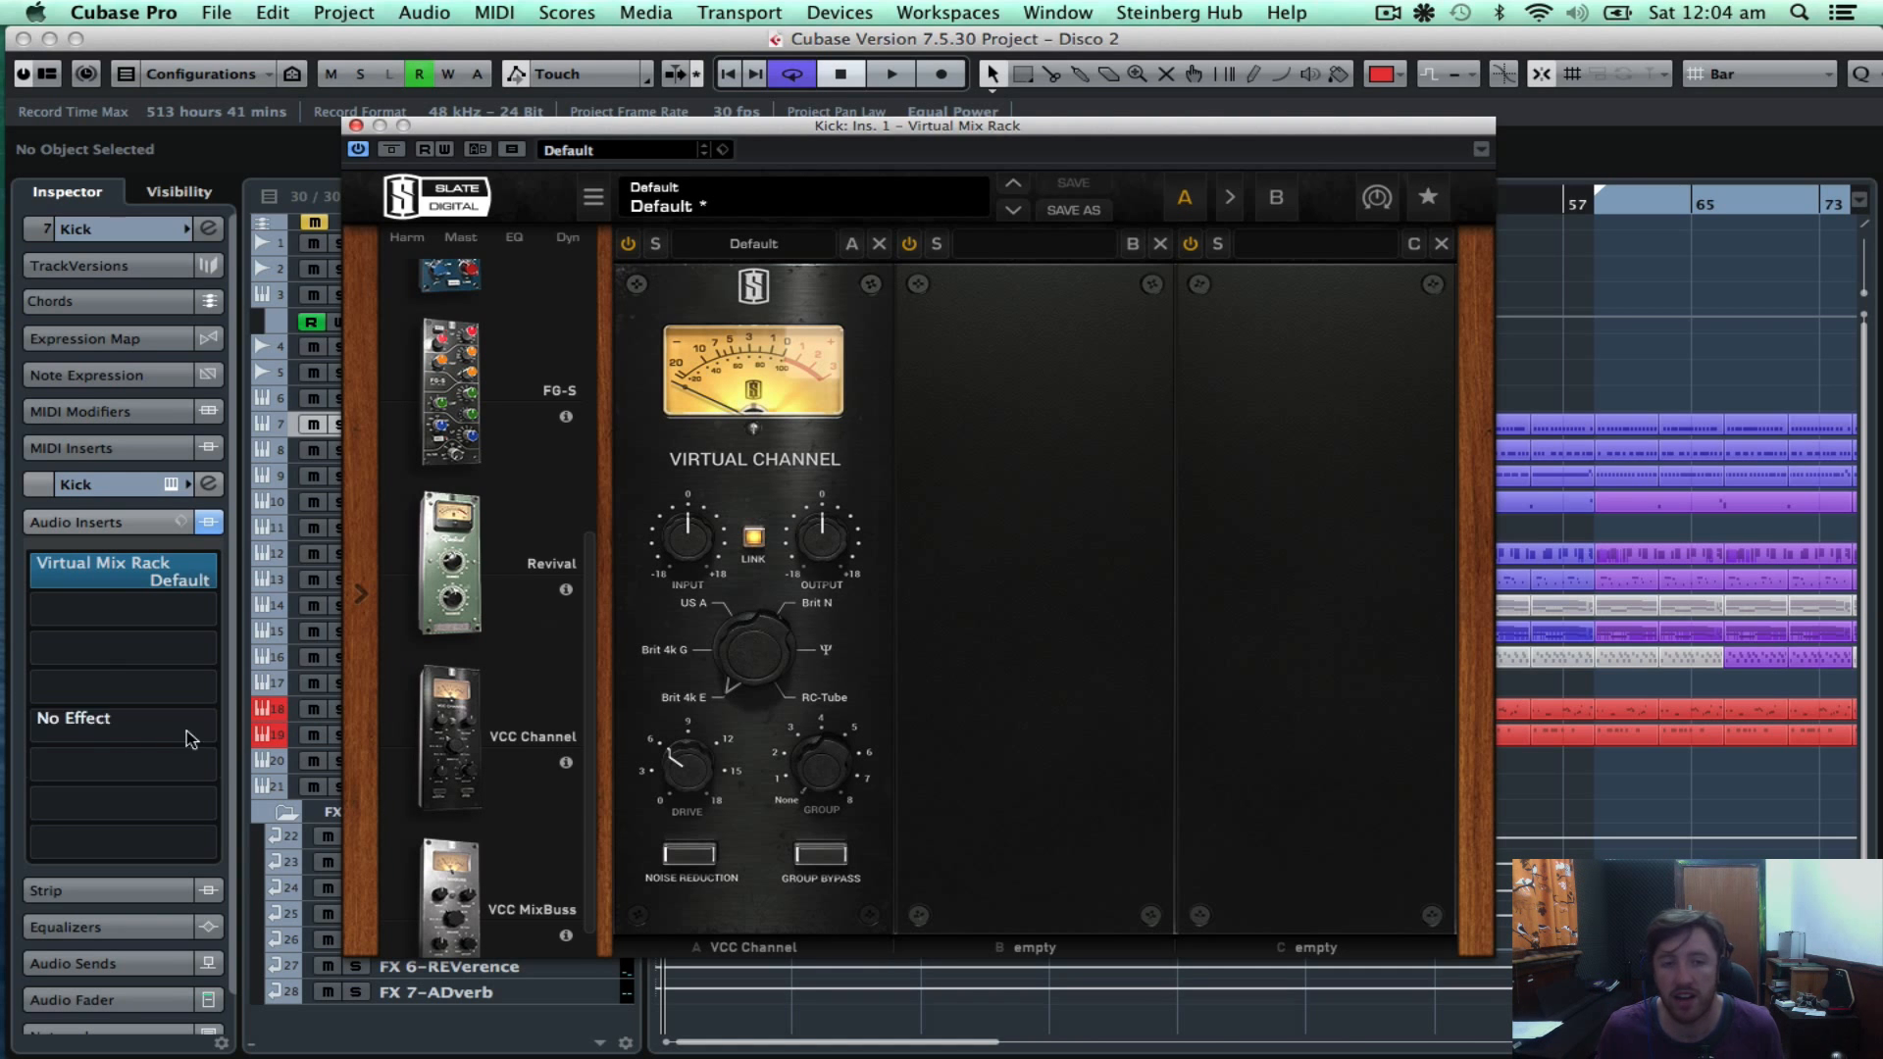
drag(488, 908, 1143, 548)
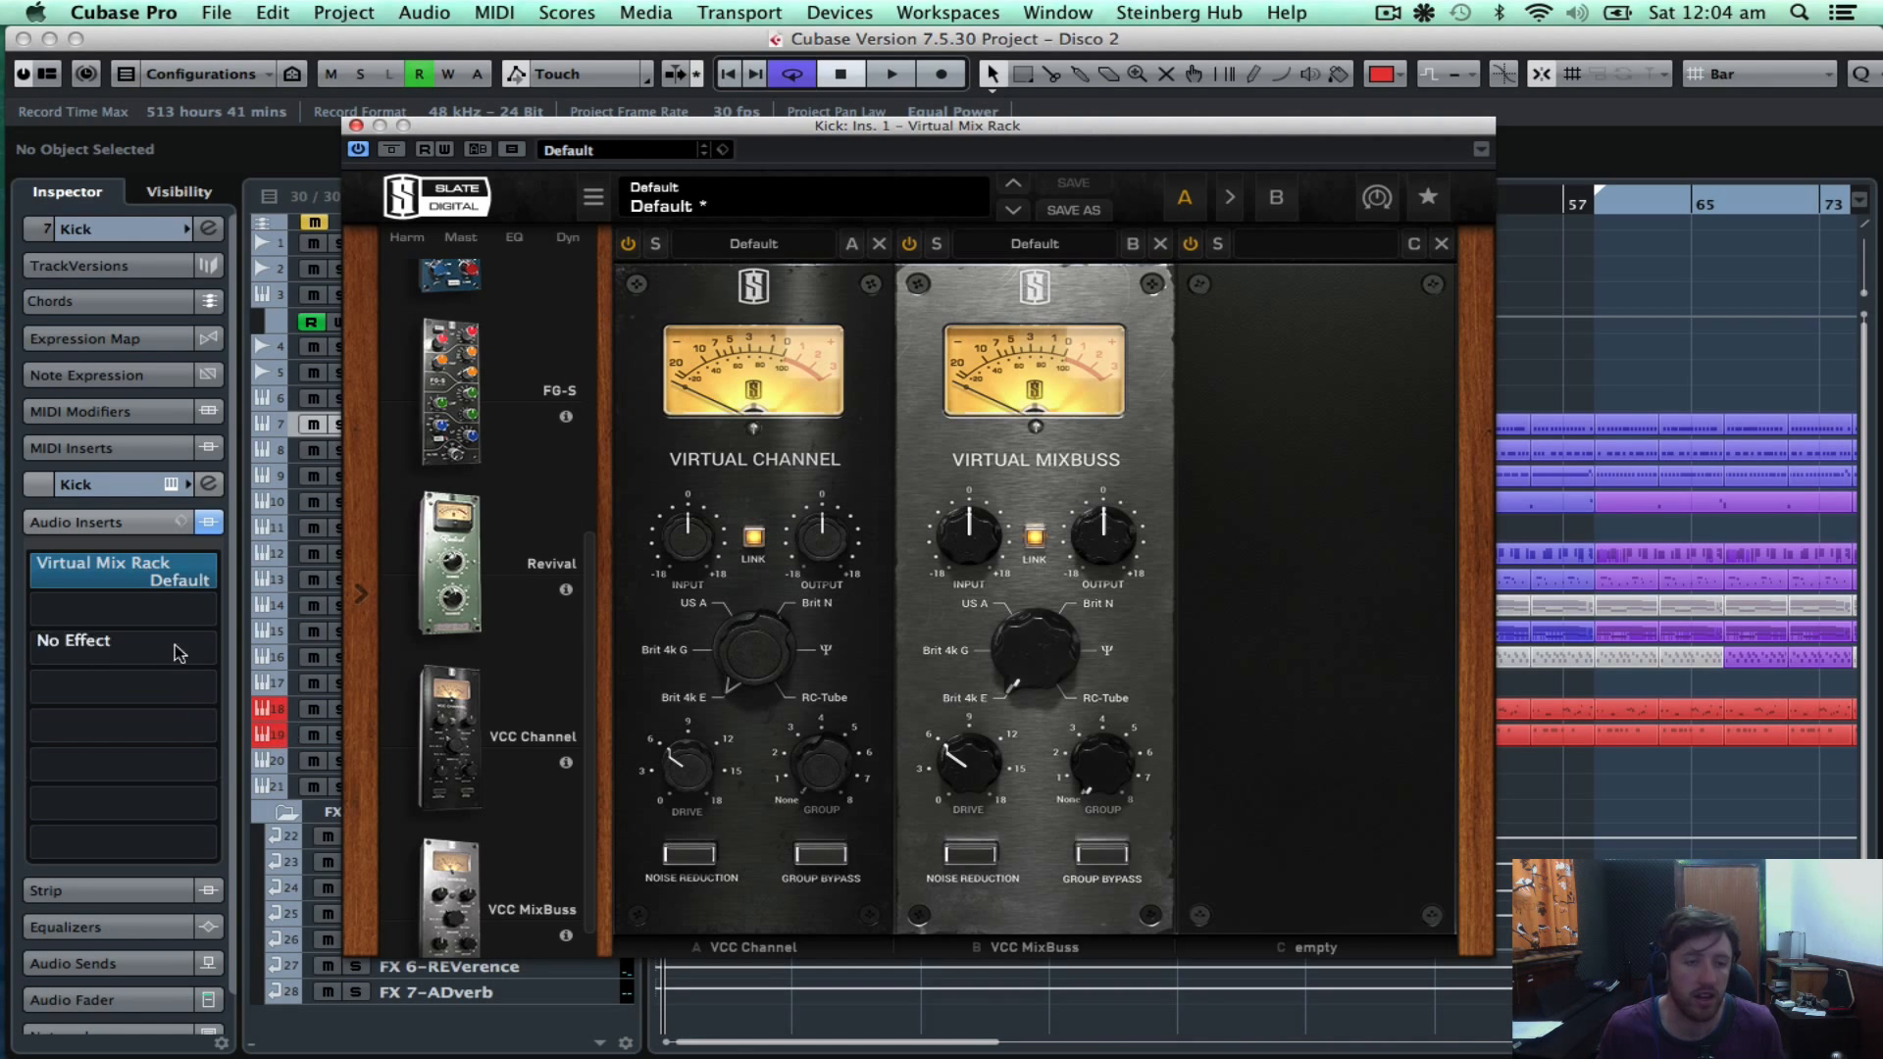
click(1161, 247)
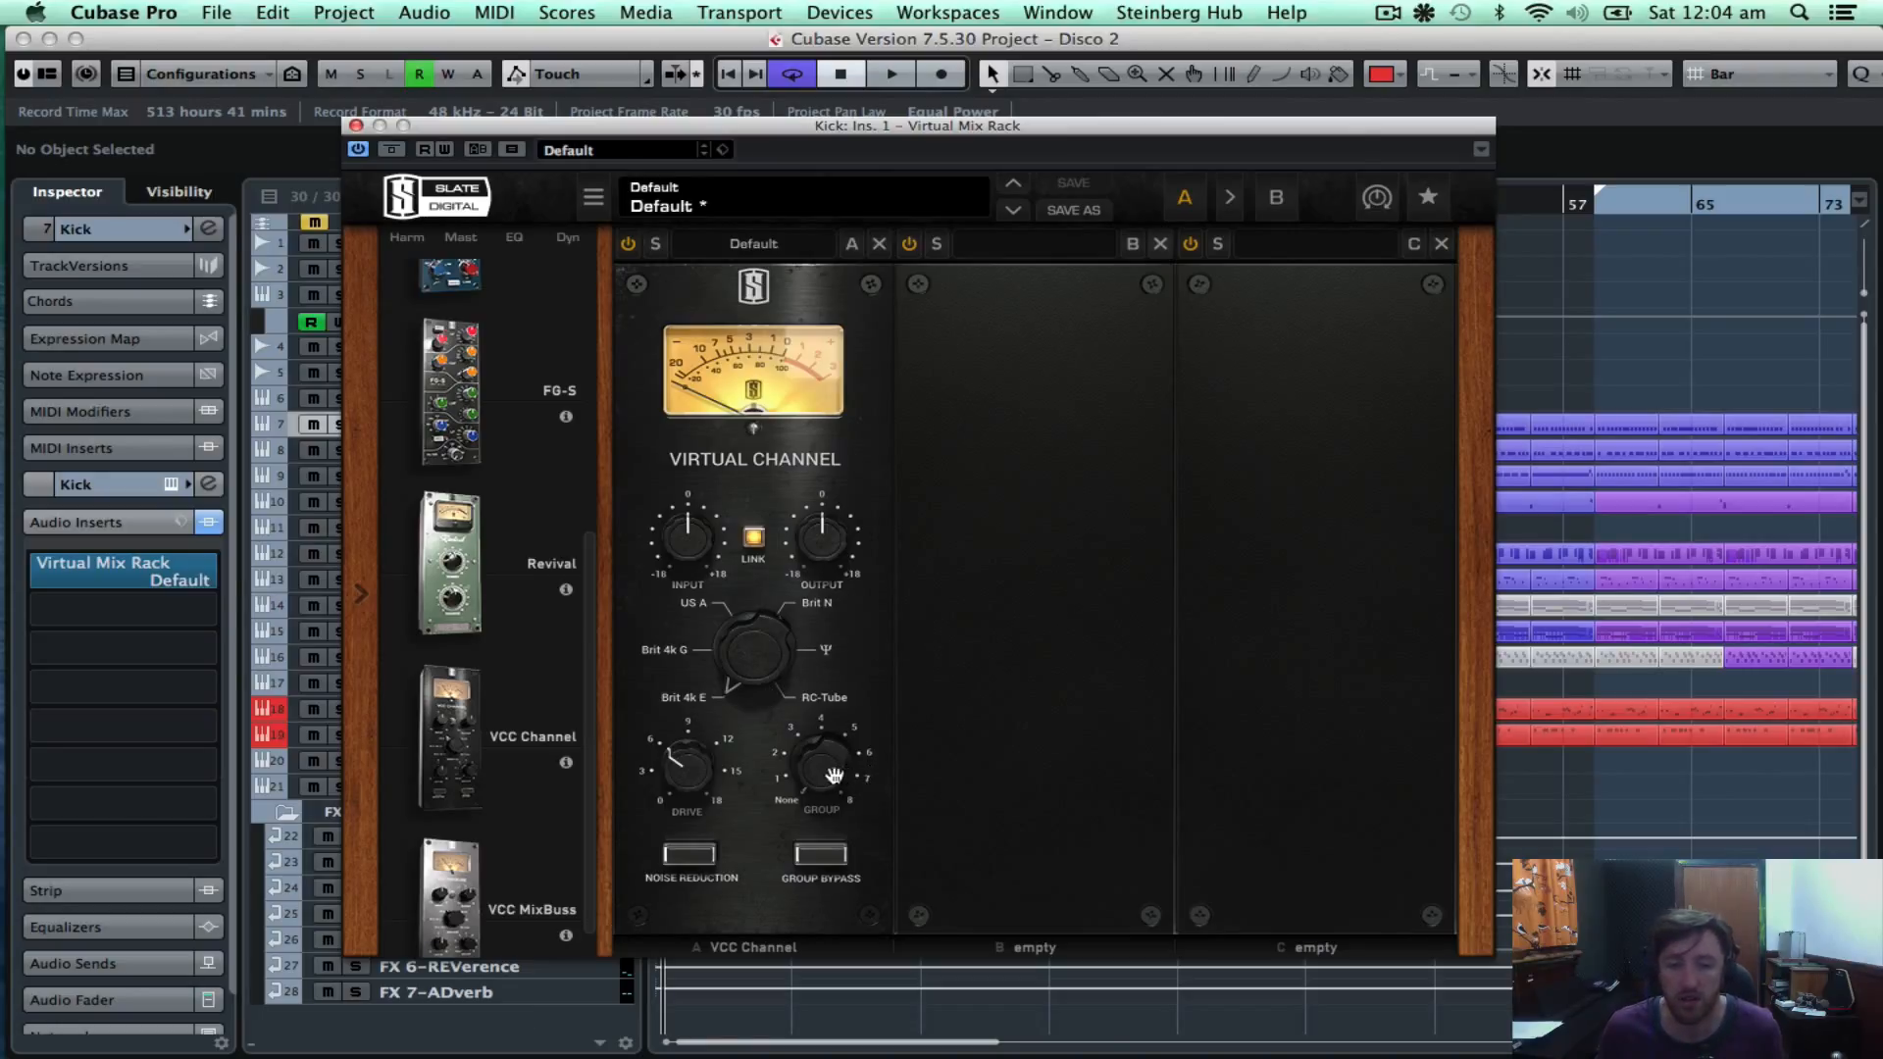
mouse_move(188, 575)
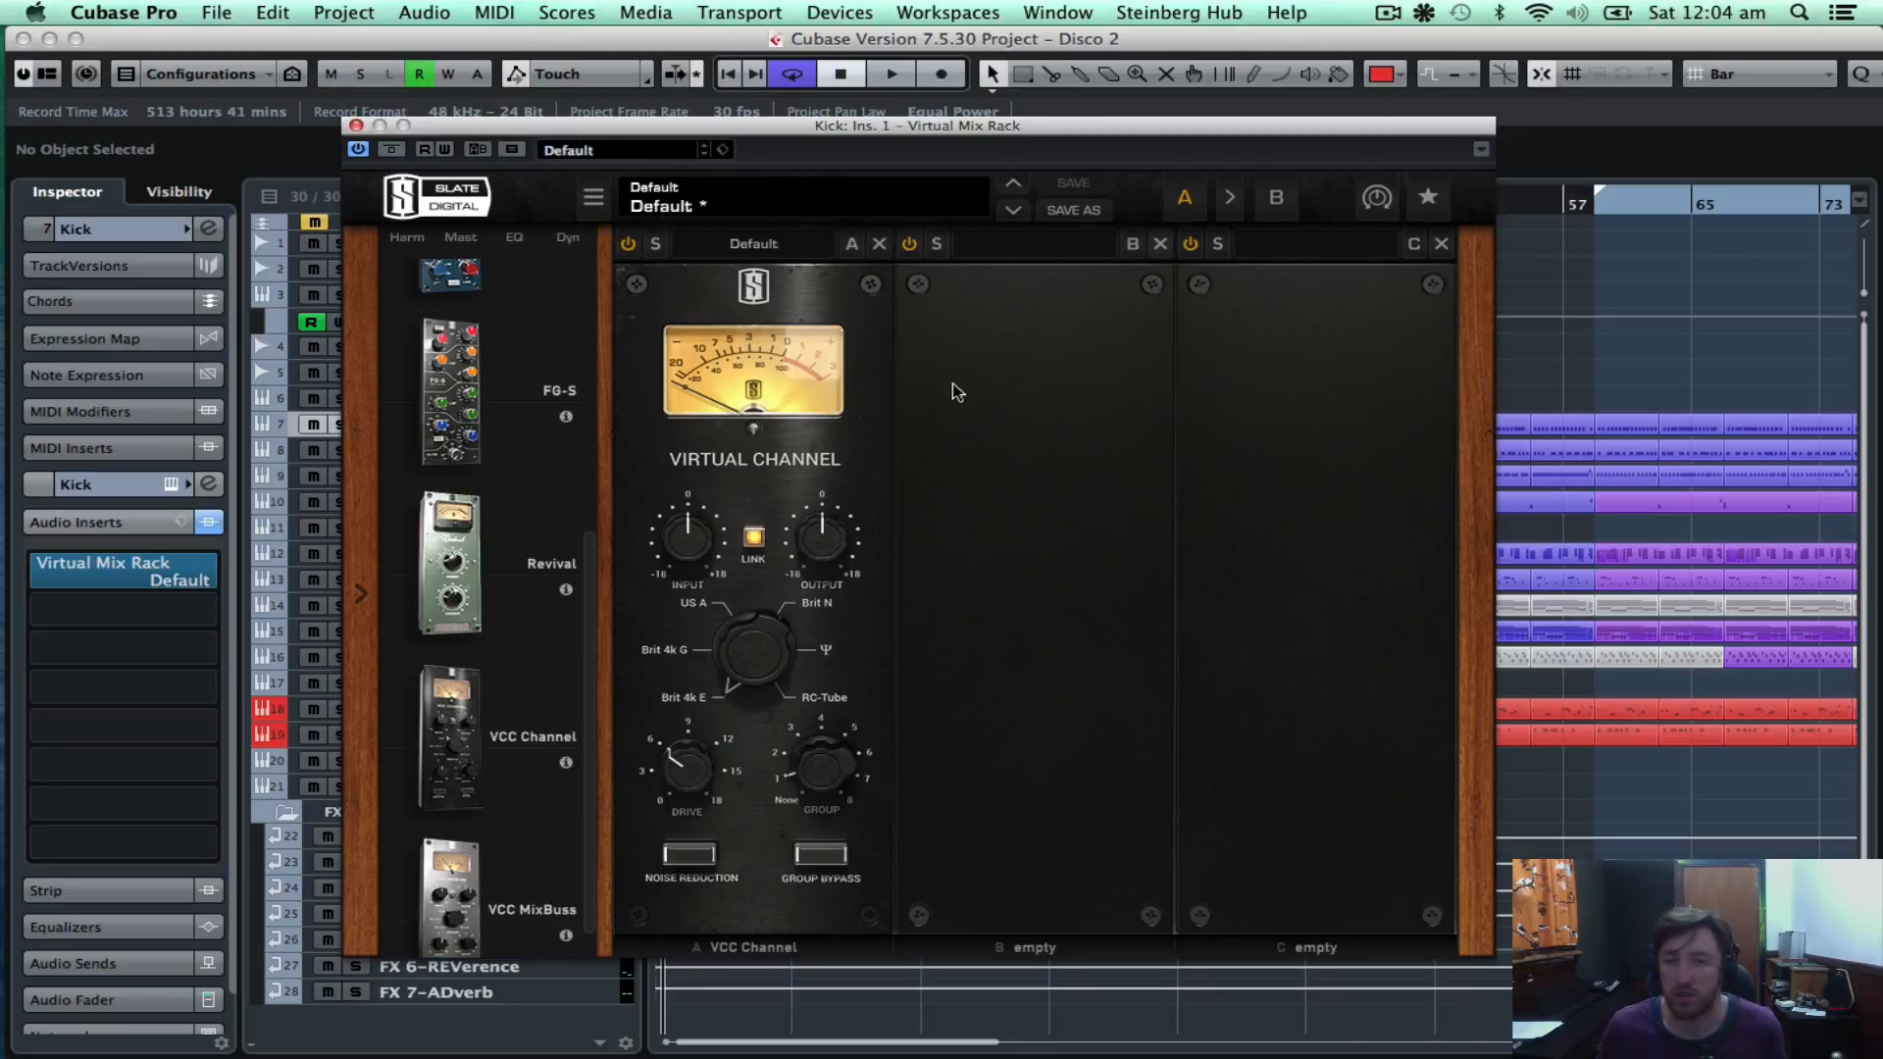
click(885, 245)
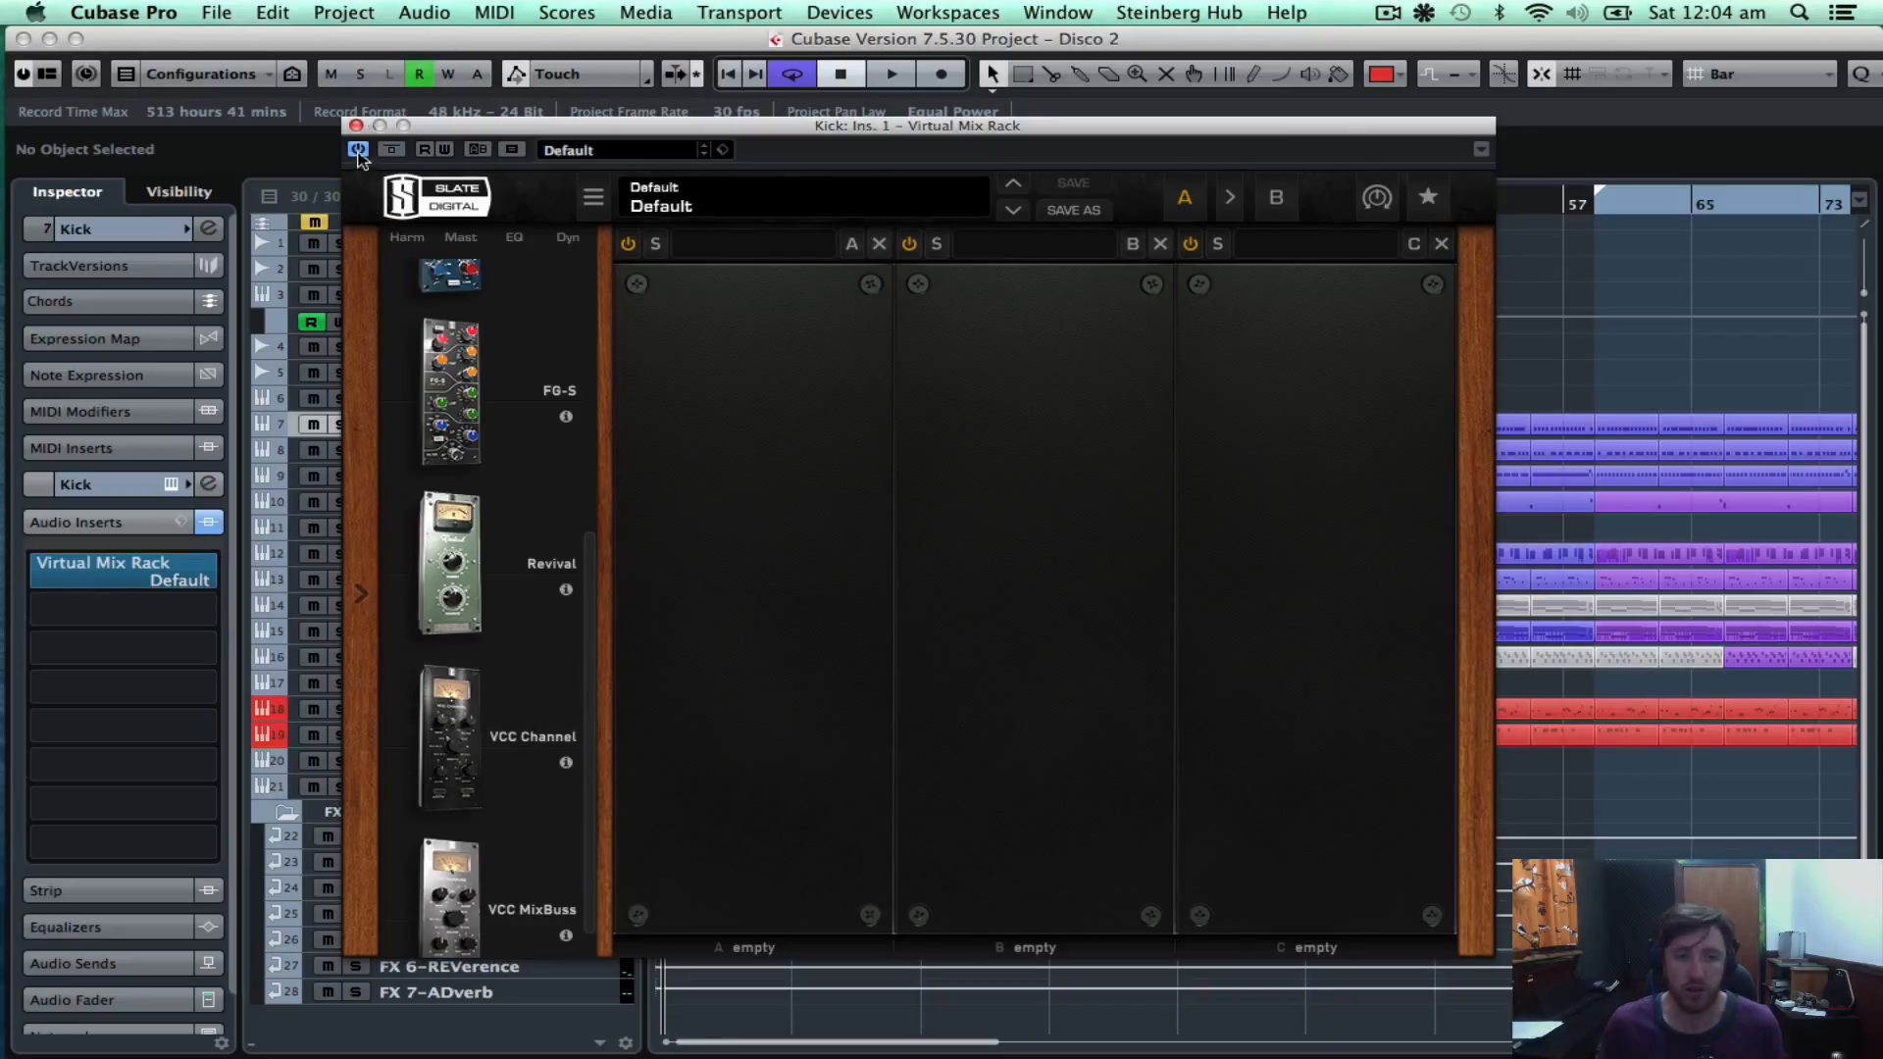
Save the empty Virtual Mix Rack as the plug-in's default preset.
click(1482, 149)
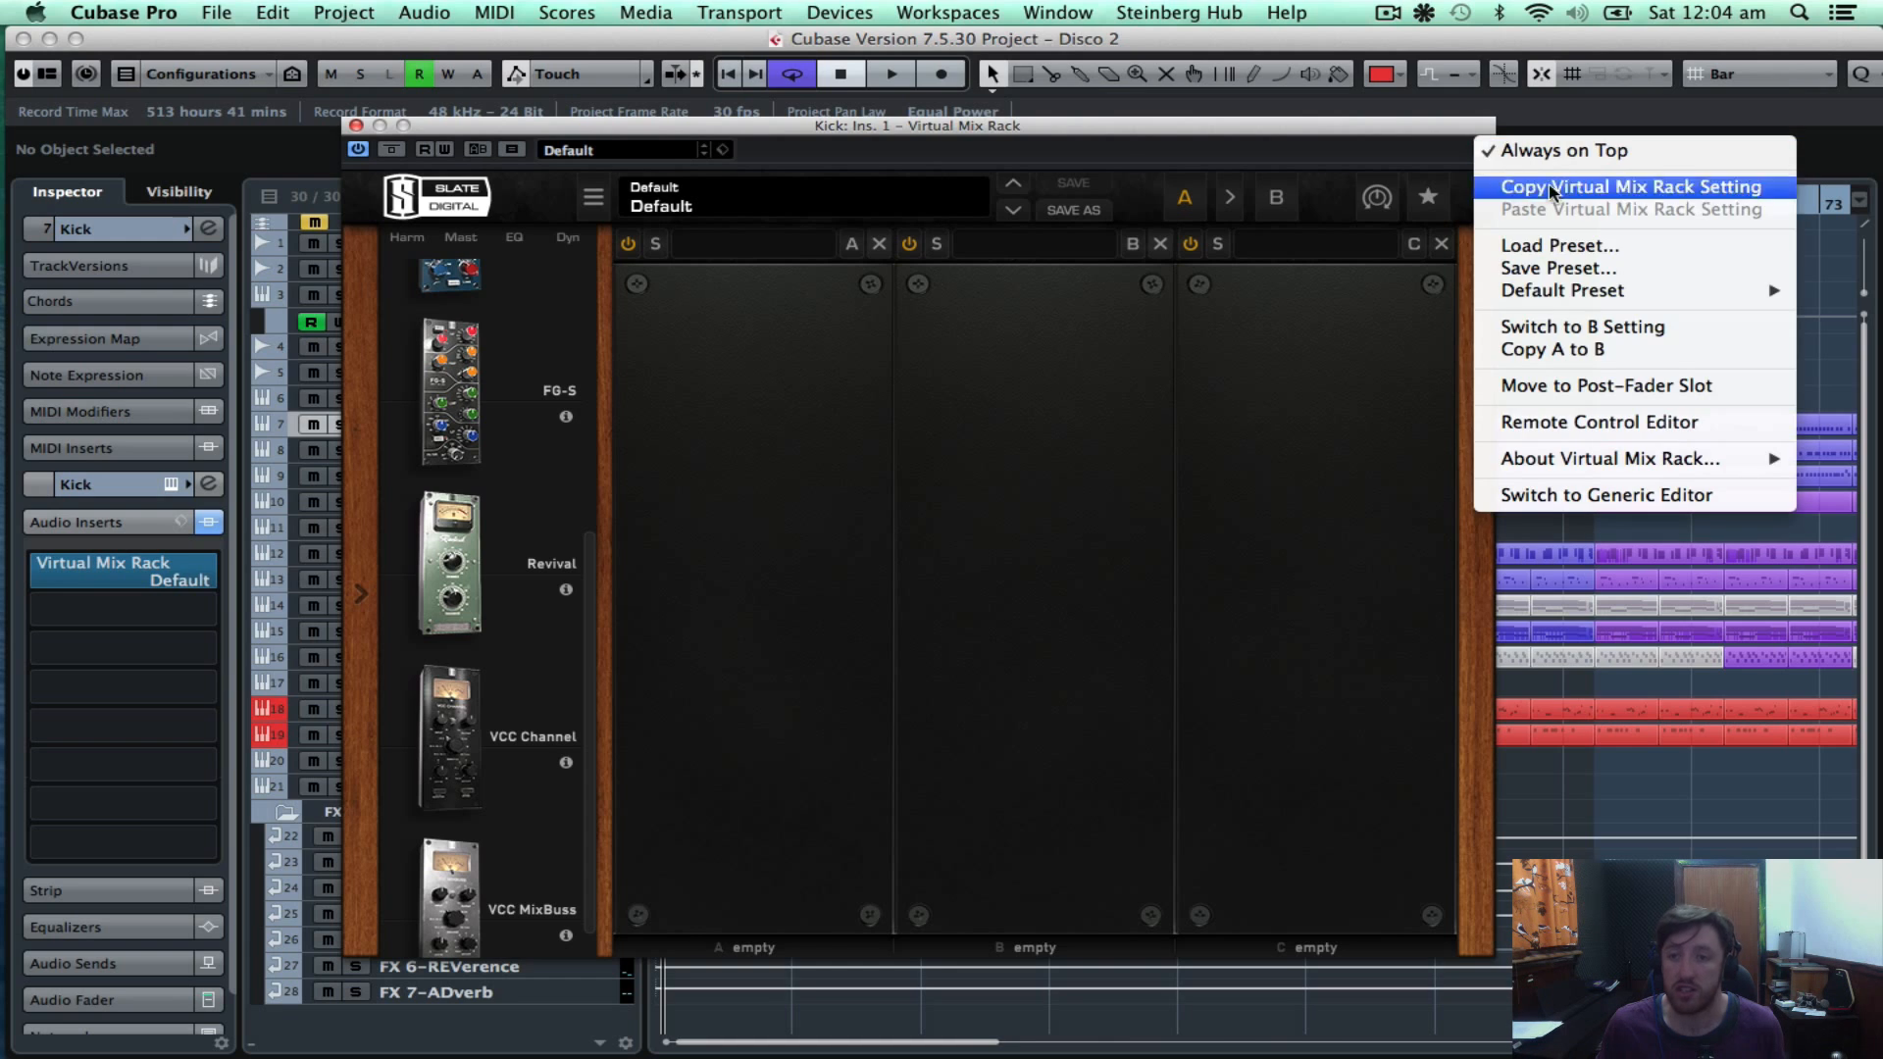
mouse_move(1608, 296)
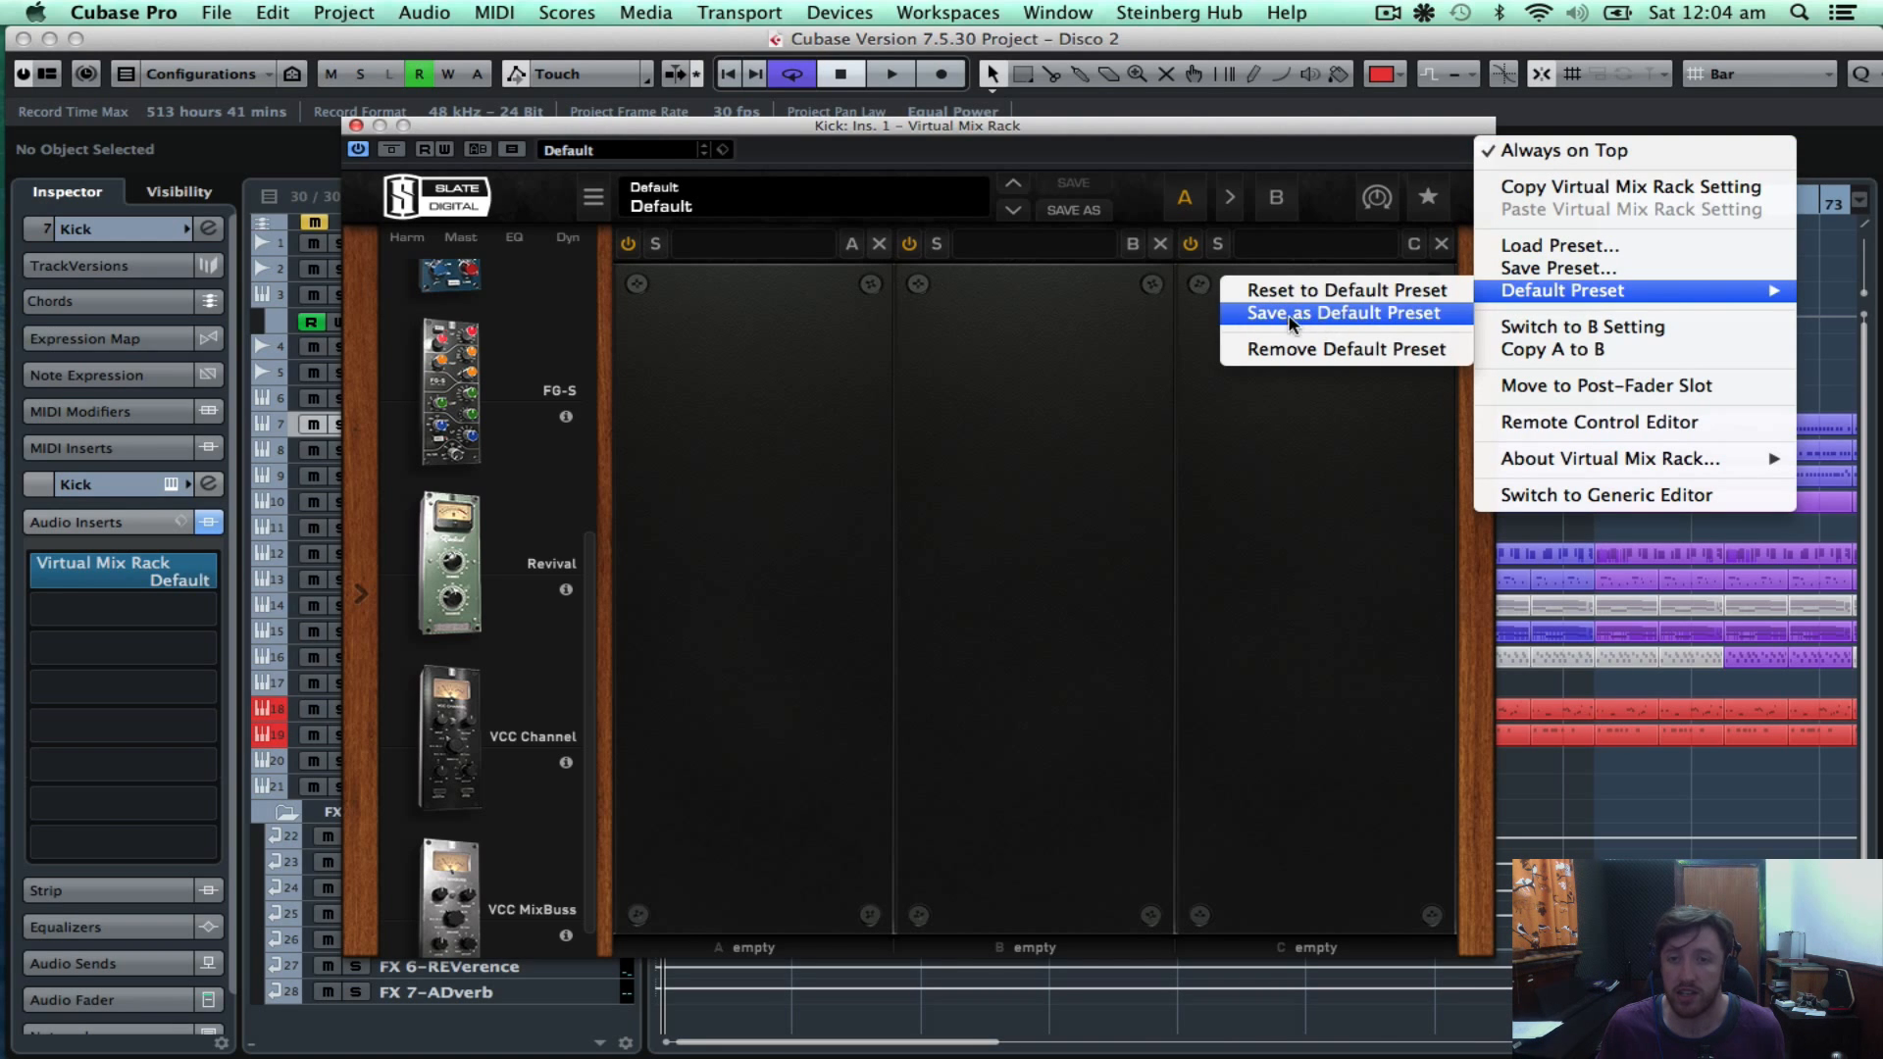
click(1331, 321)
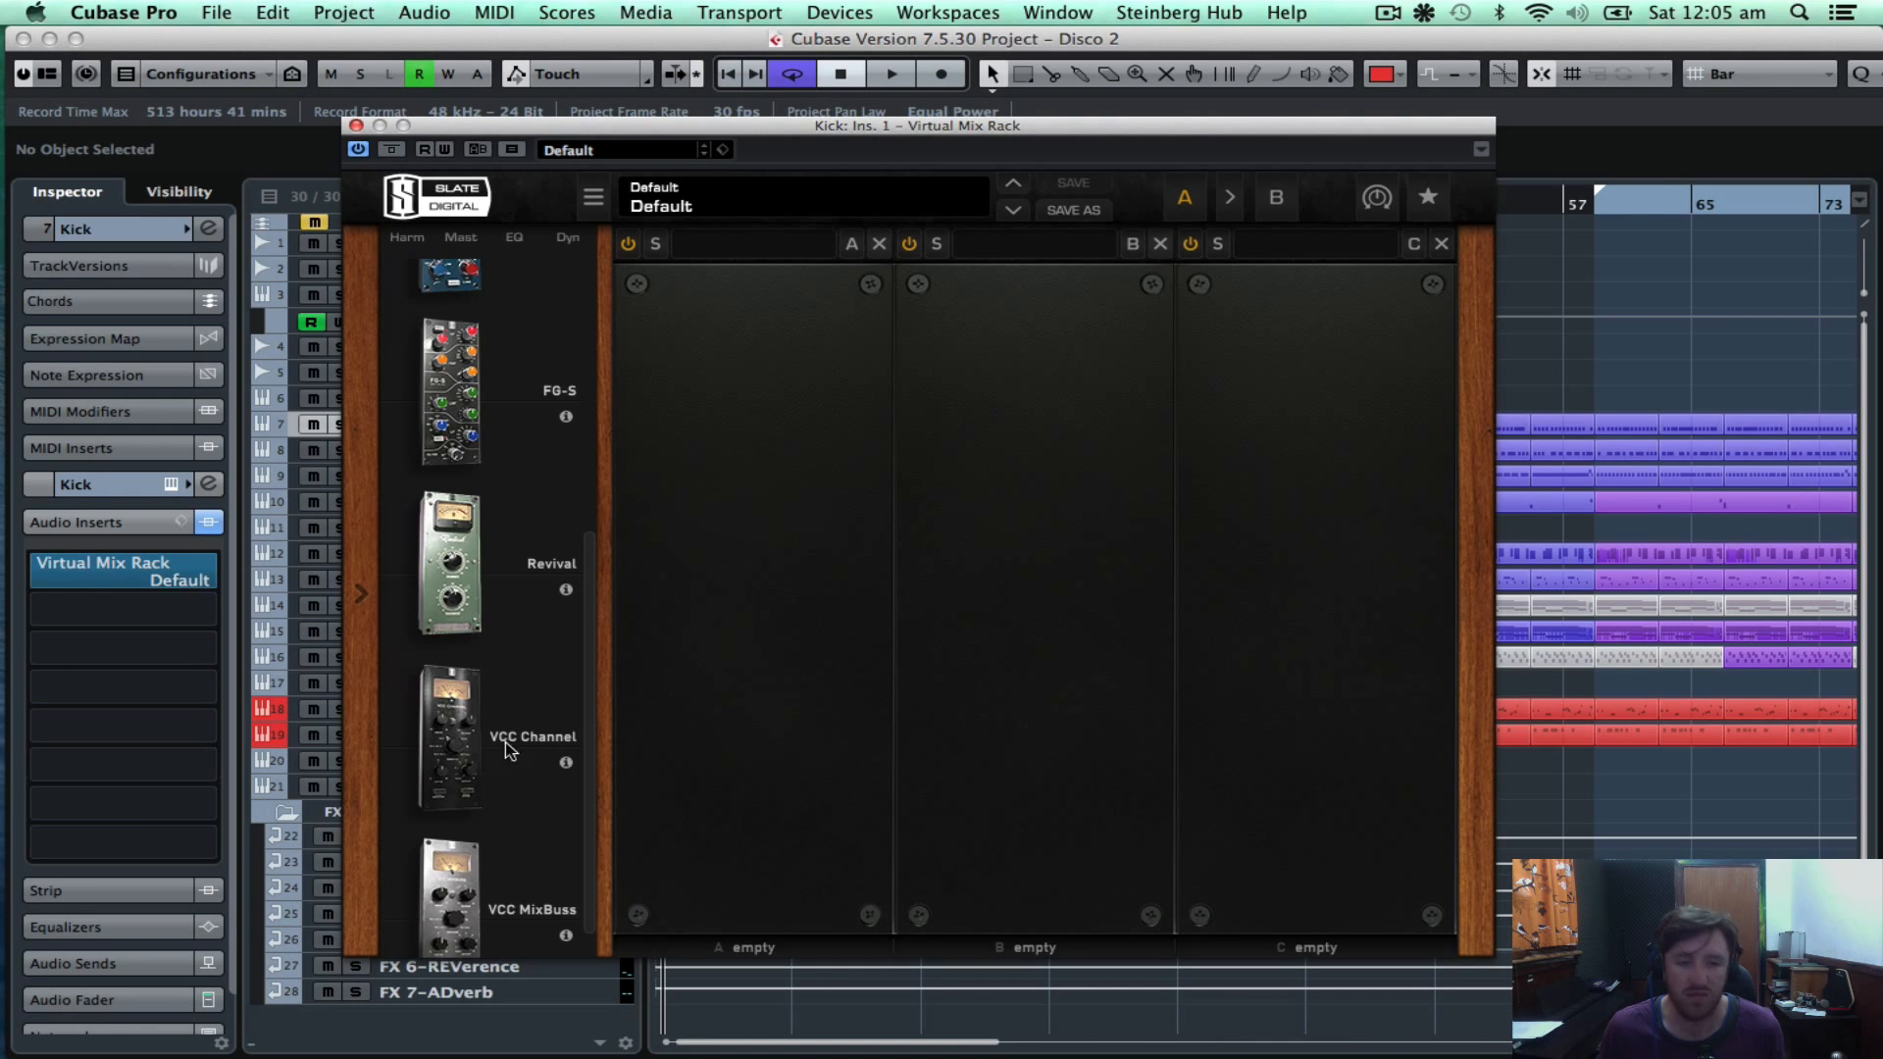
Fill the three rack slots with VCC Channel assigned to group 1, the FG-N EQ and the FG-401 compressor.
drag(440, 738, 706, 628)
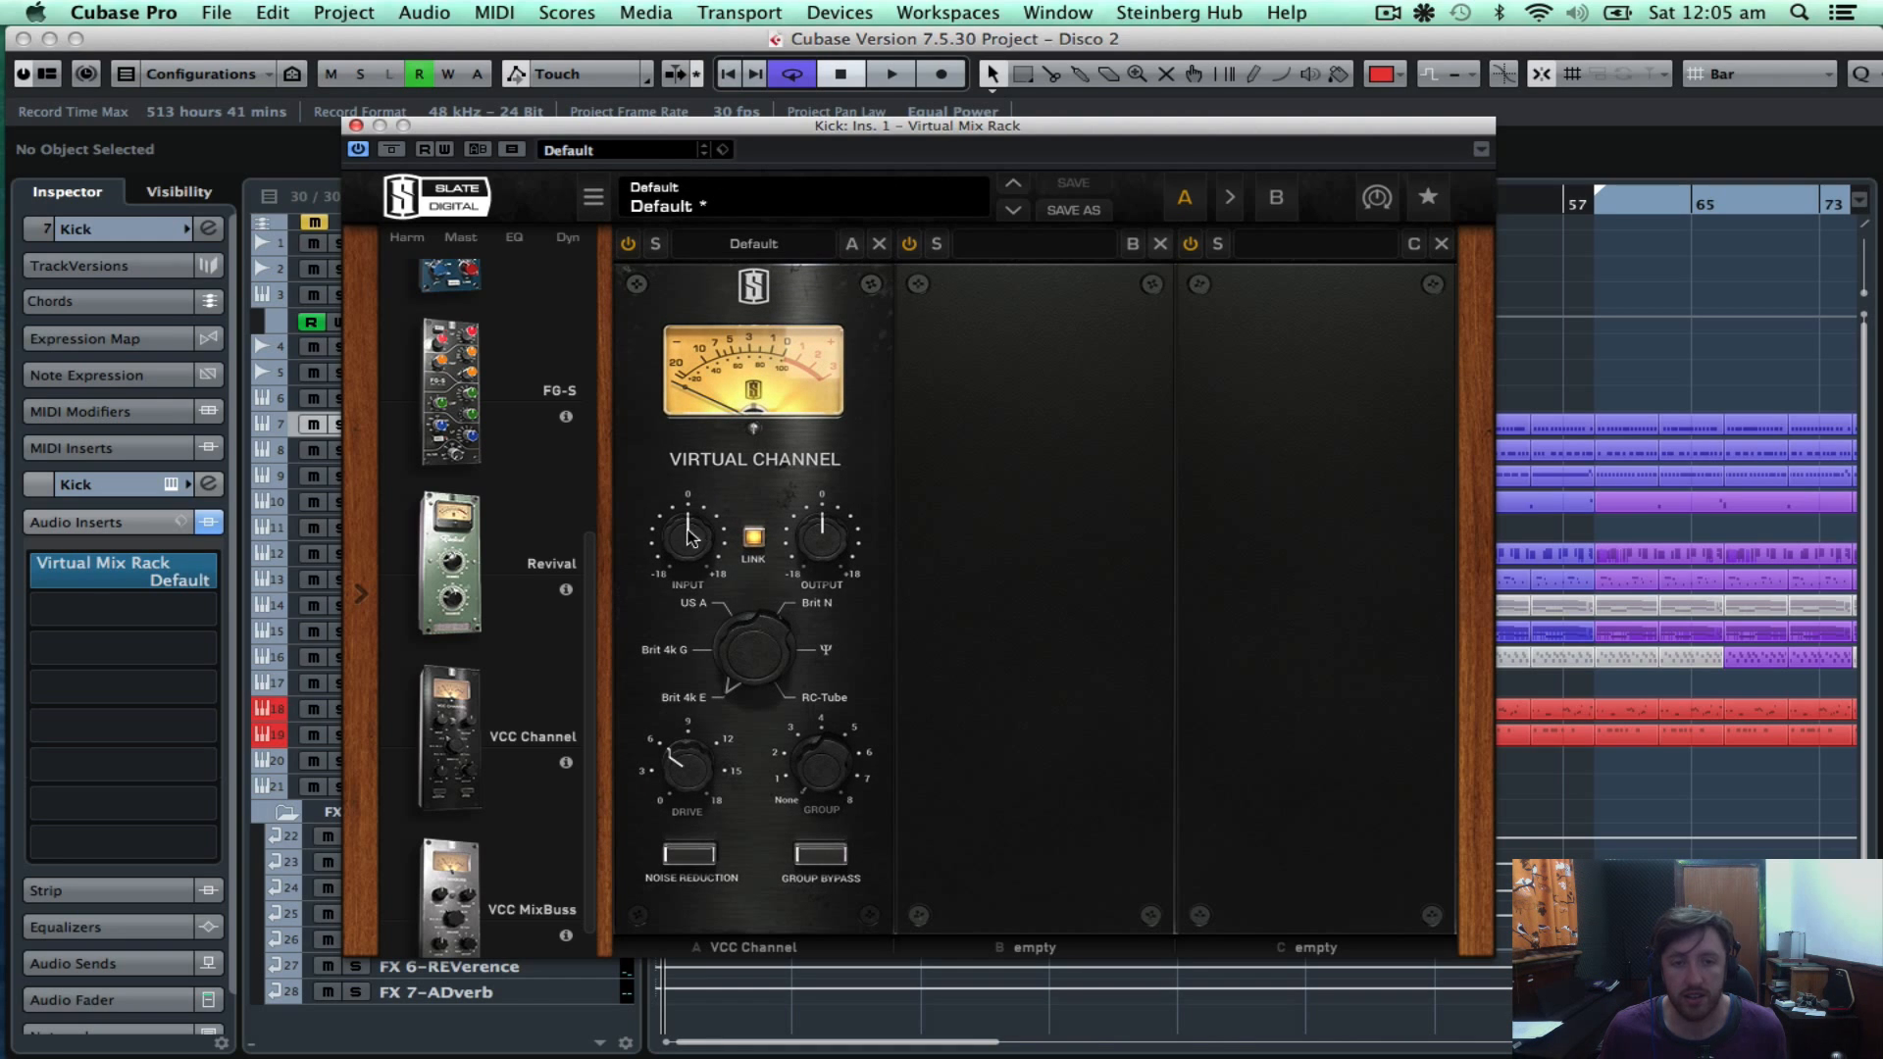
drag(810, 784, 814, 747)
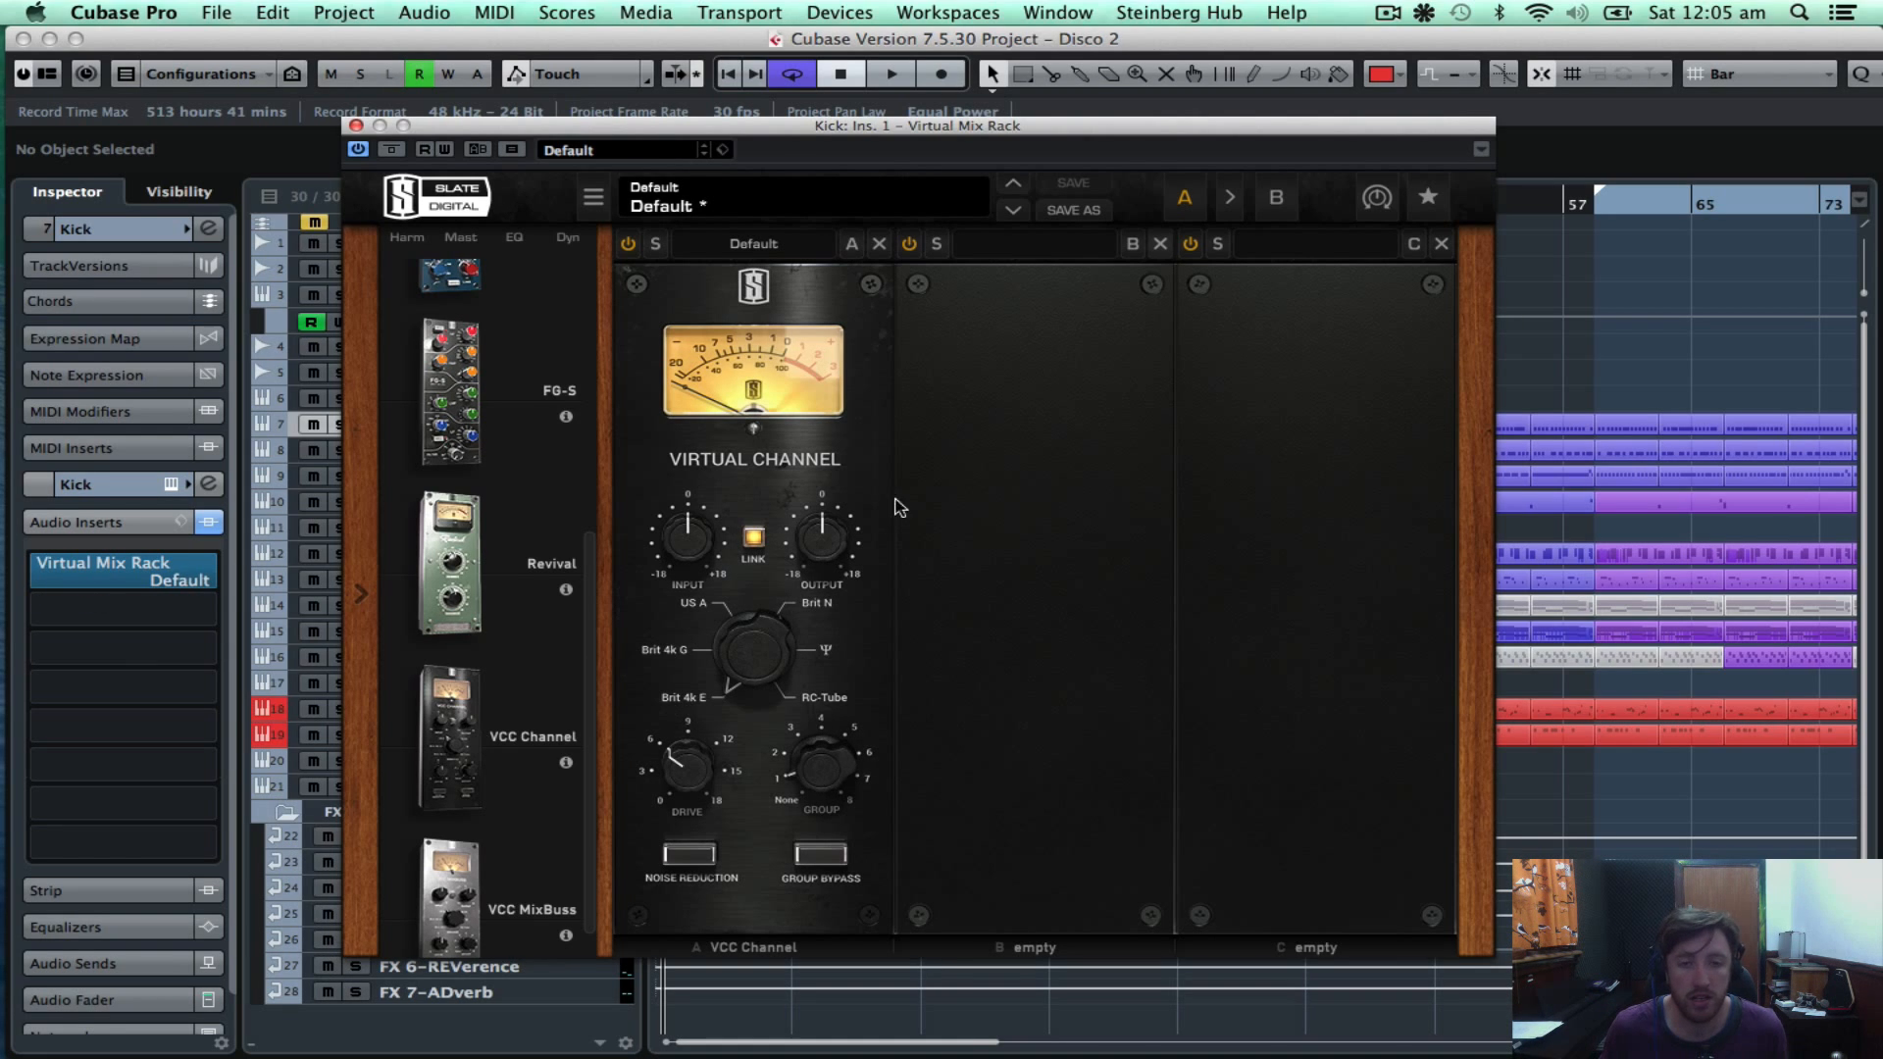
scroll(470, 382, up, 5)
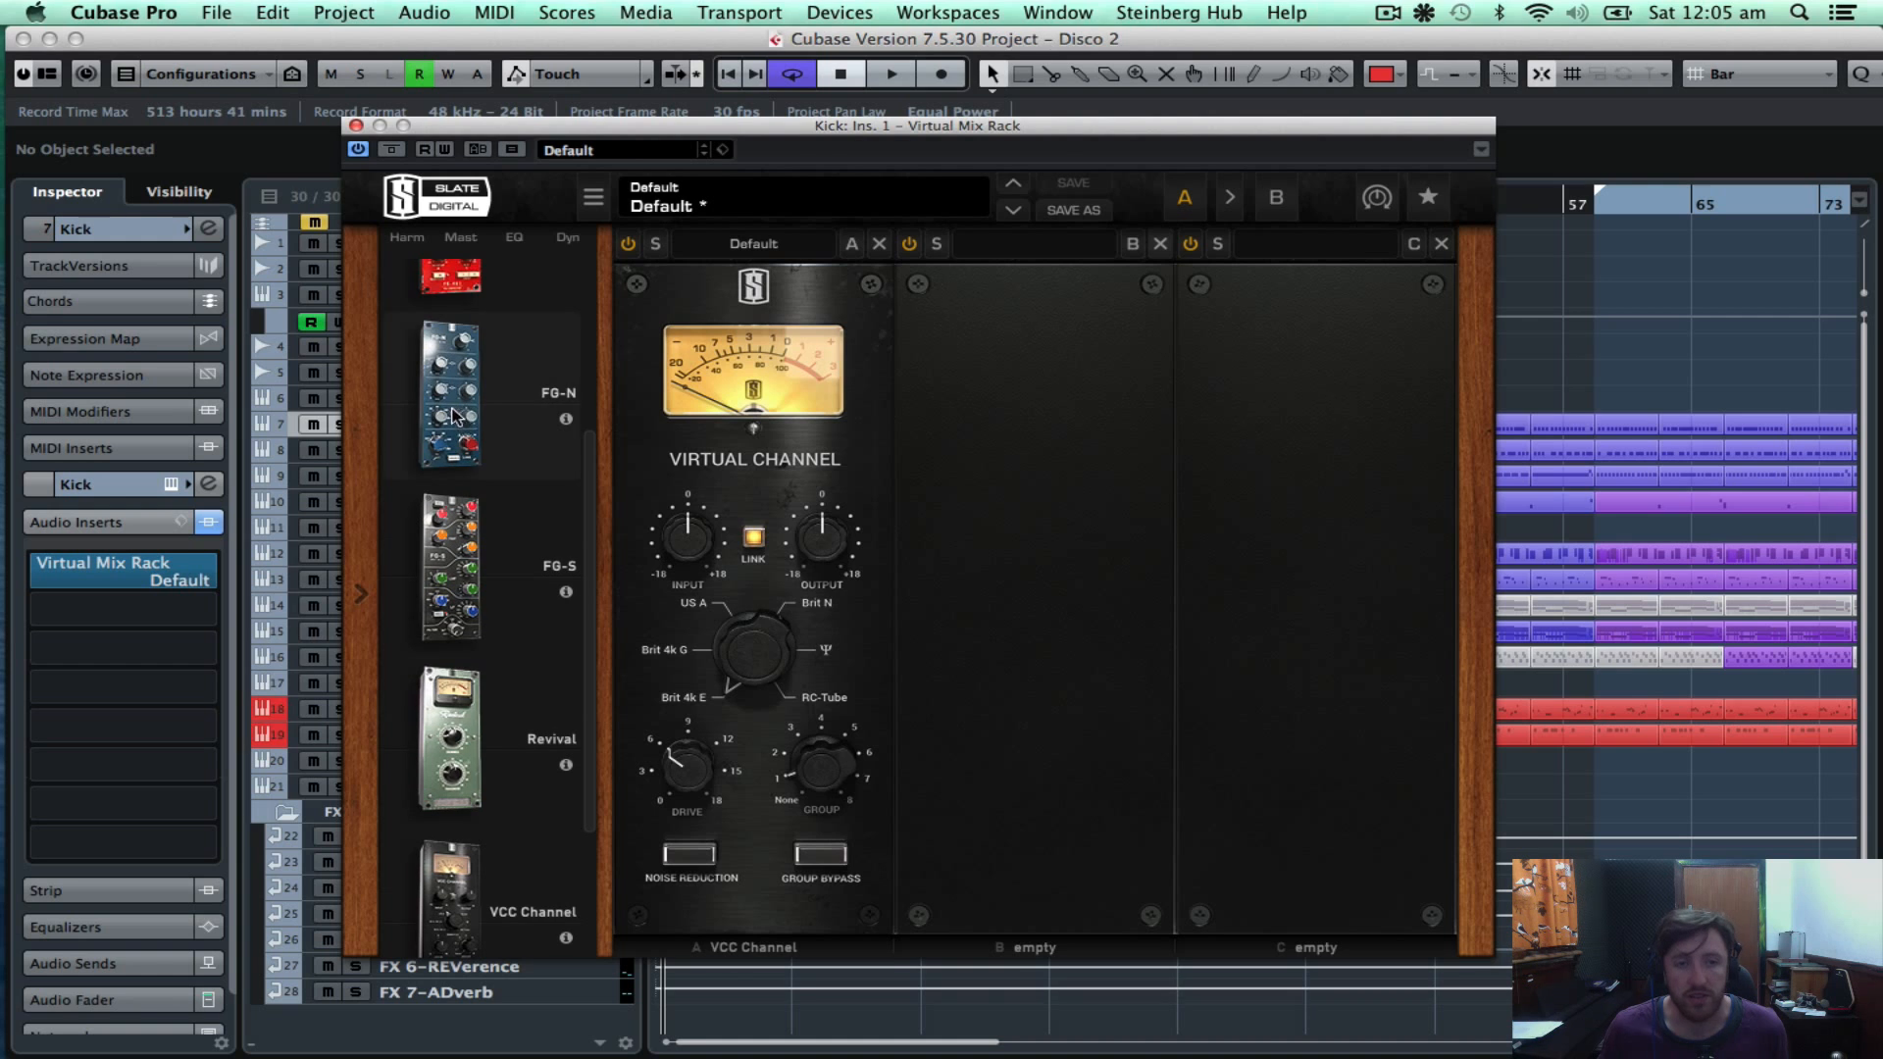
drag(456, 393, 1007, 413)
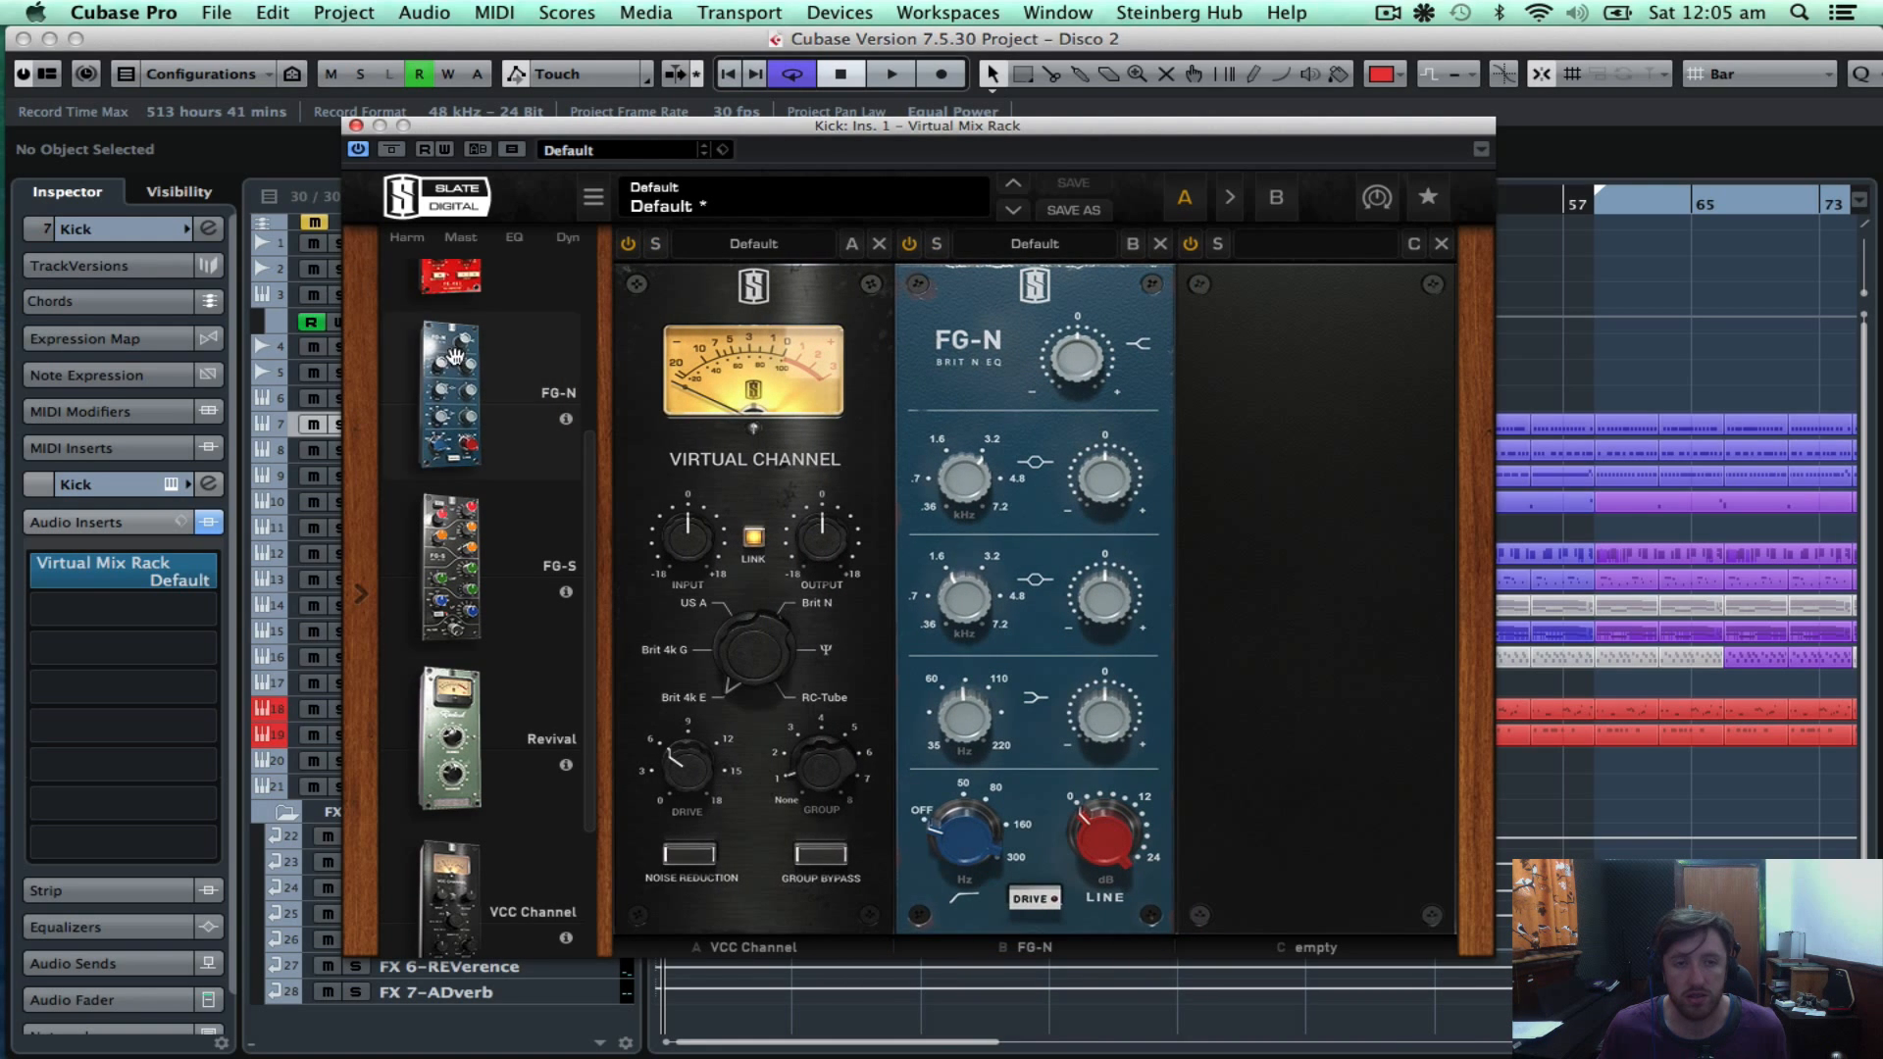
scroll(456, 378, up, 2)
drag(454, 378, 969, 531)
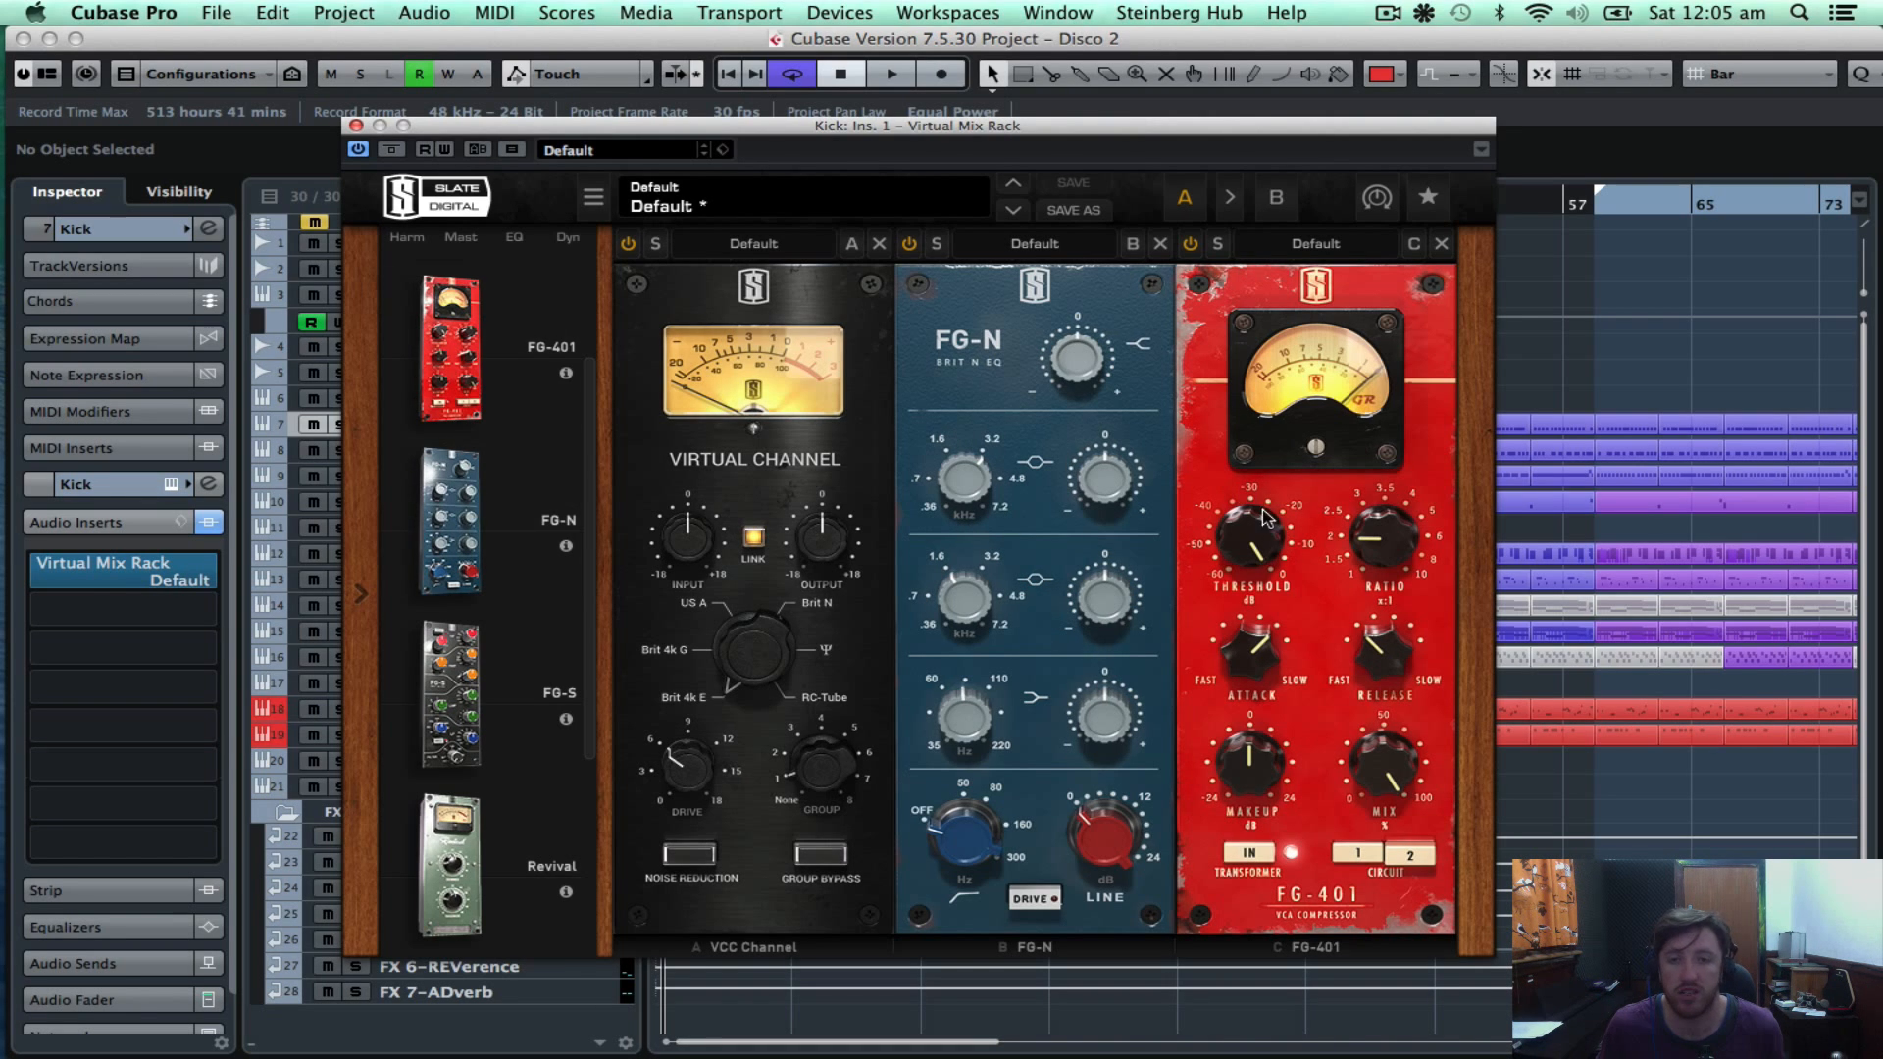
Save the three-module rack as the default preset for Virtual Mix Rack and close the plug-in window.
click(1483, 150)
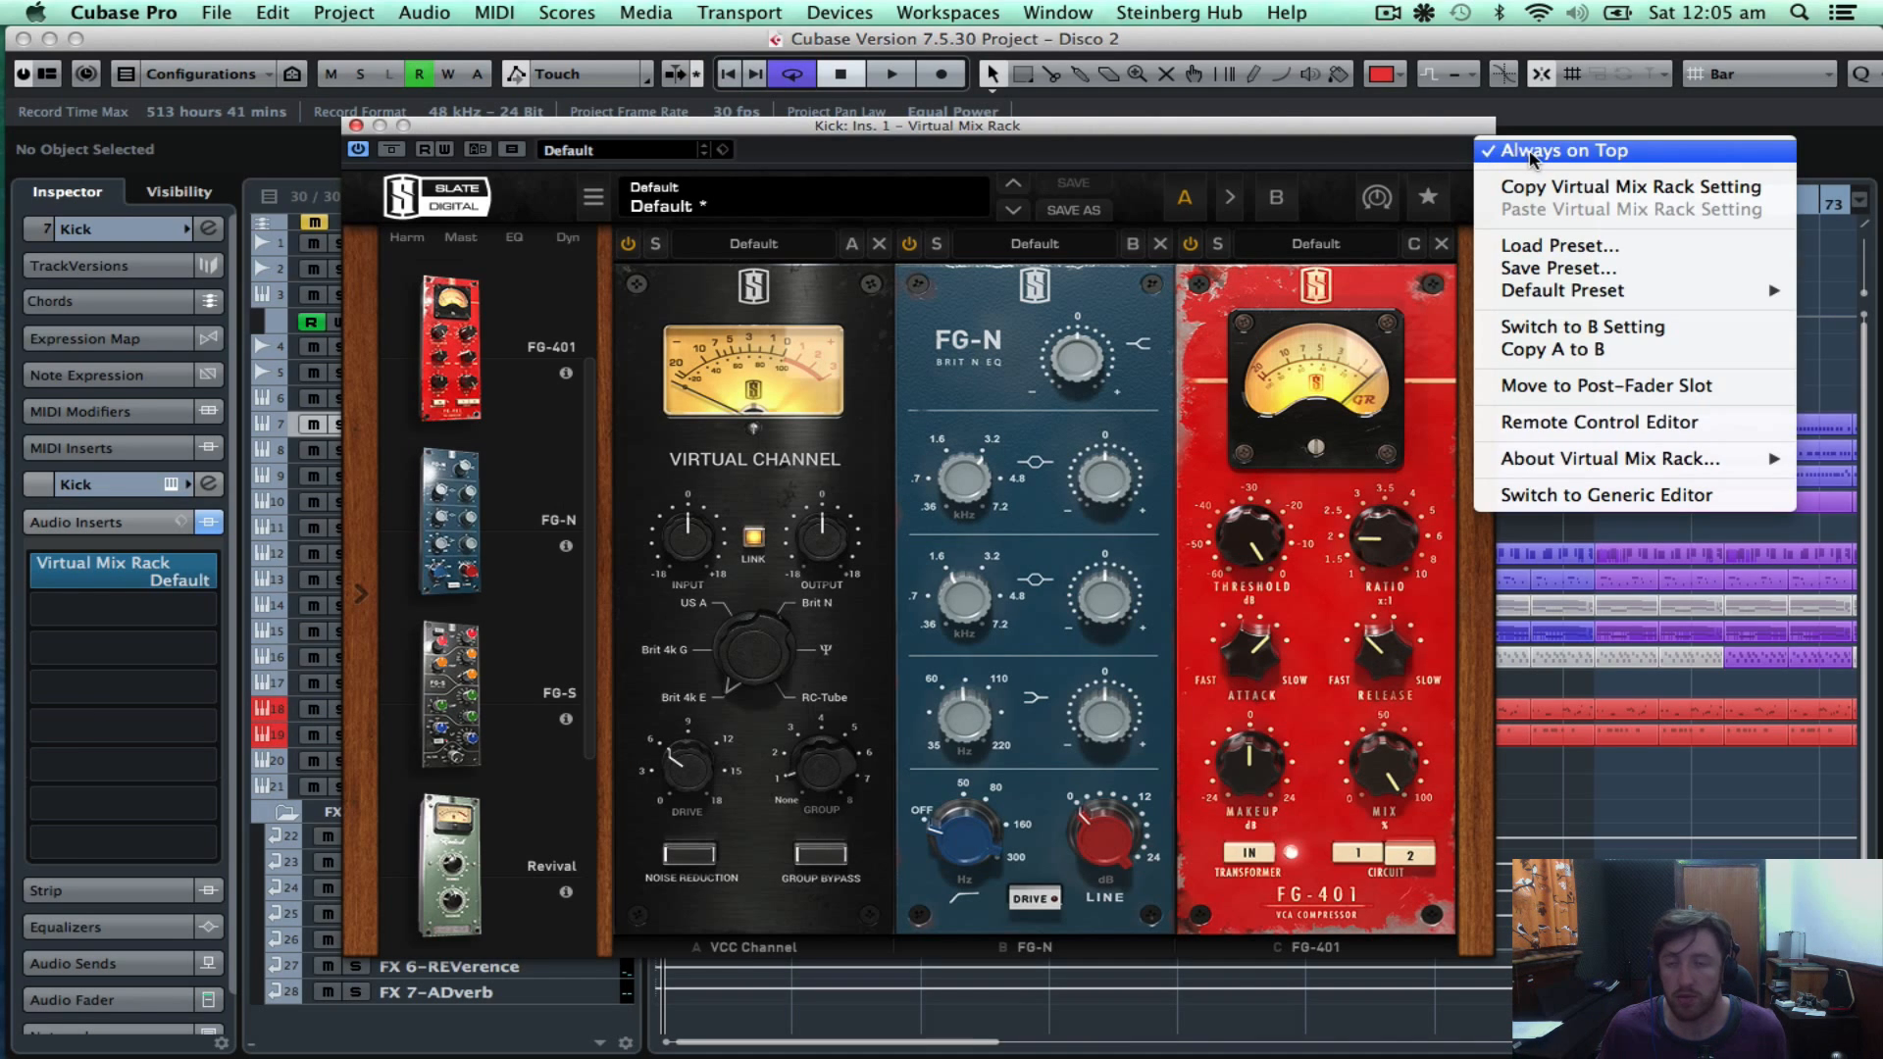
mouse_move(1545, 294)
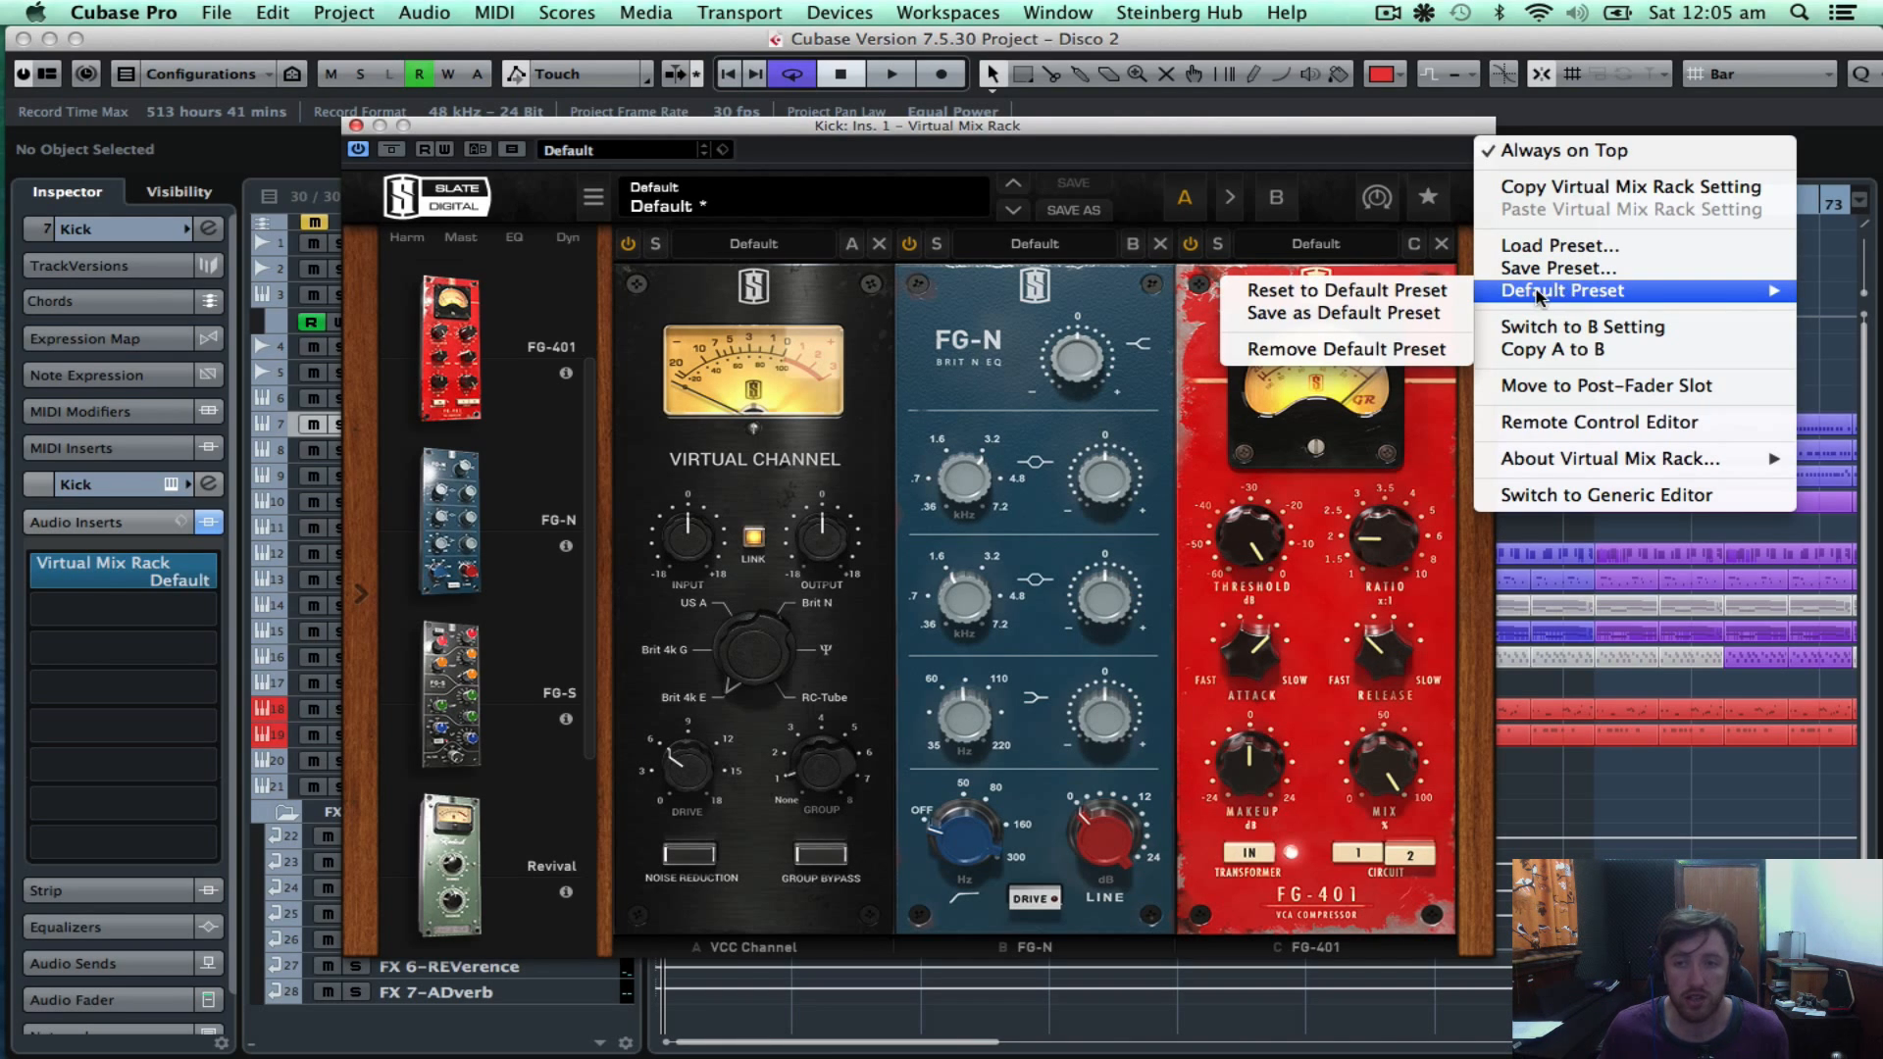
click(1311, 316)
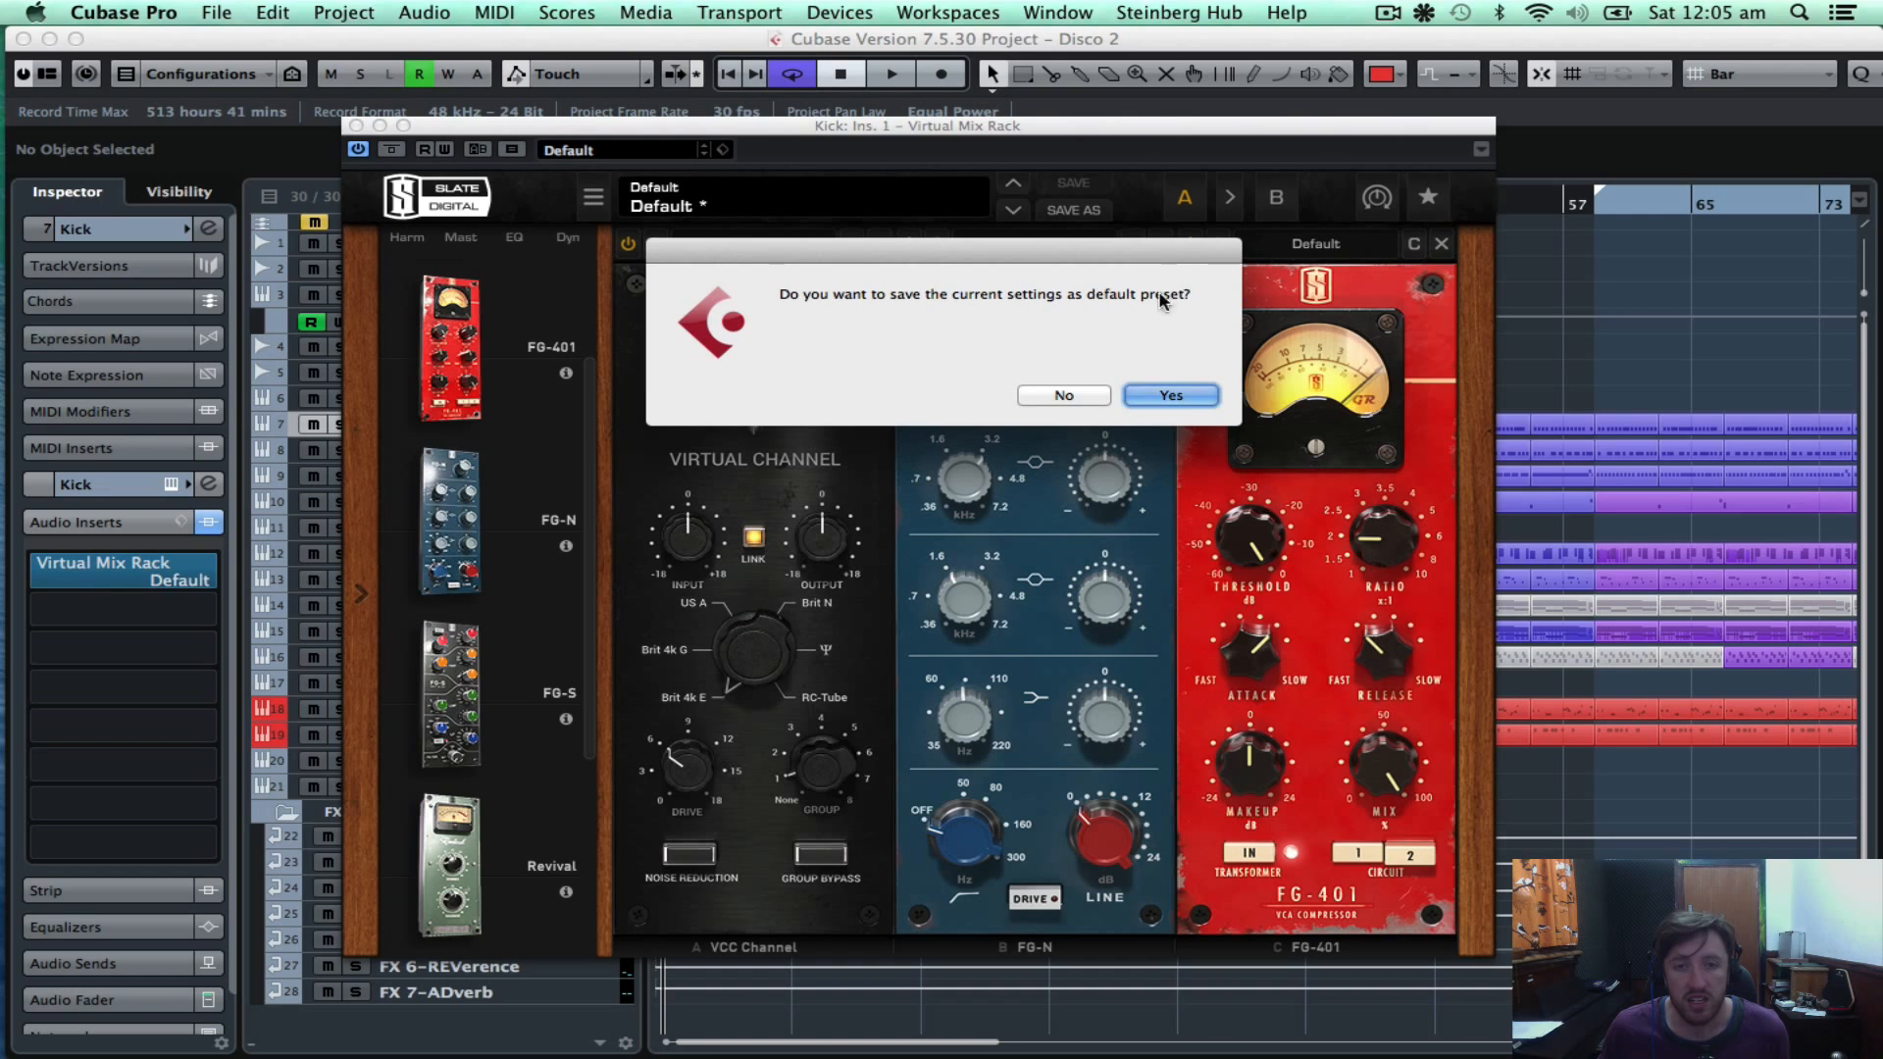
click(1169, 396)
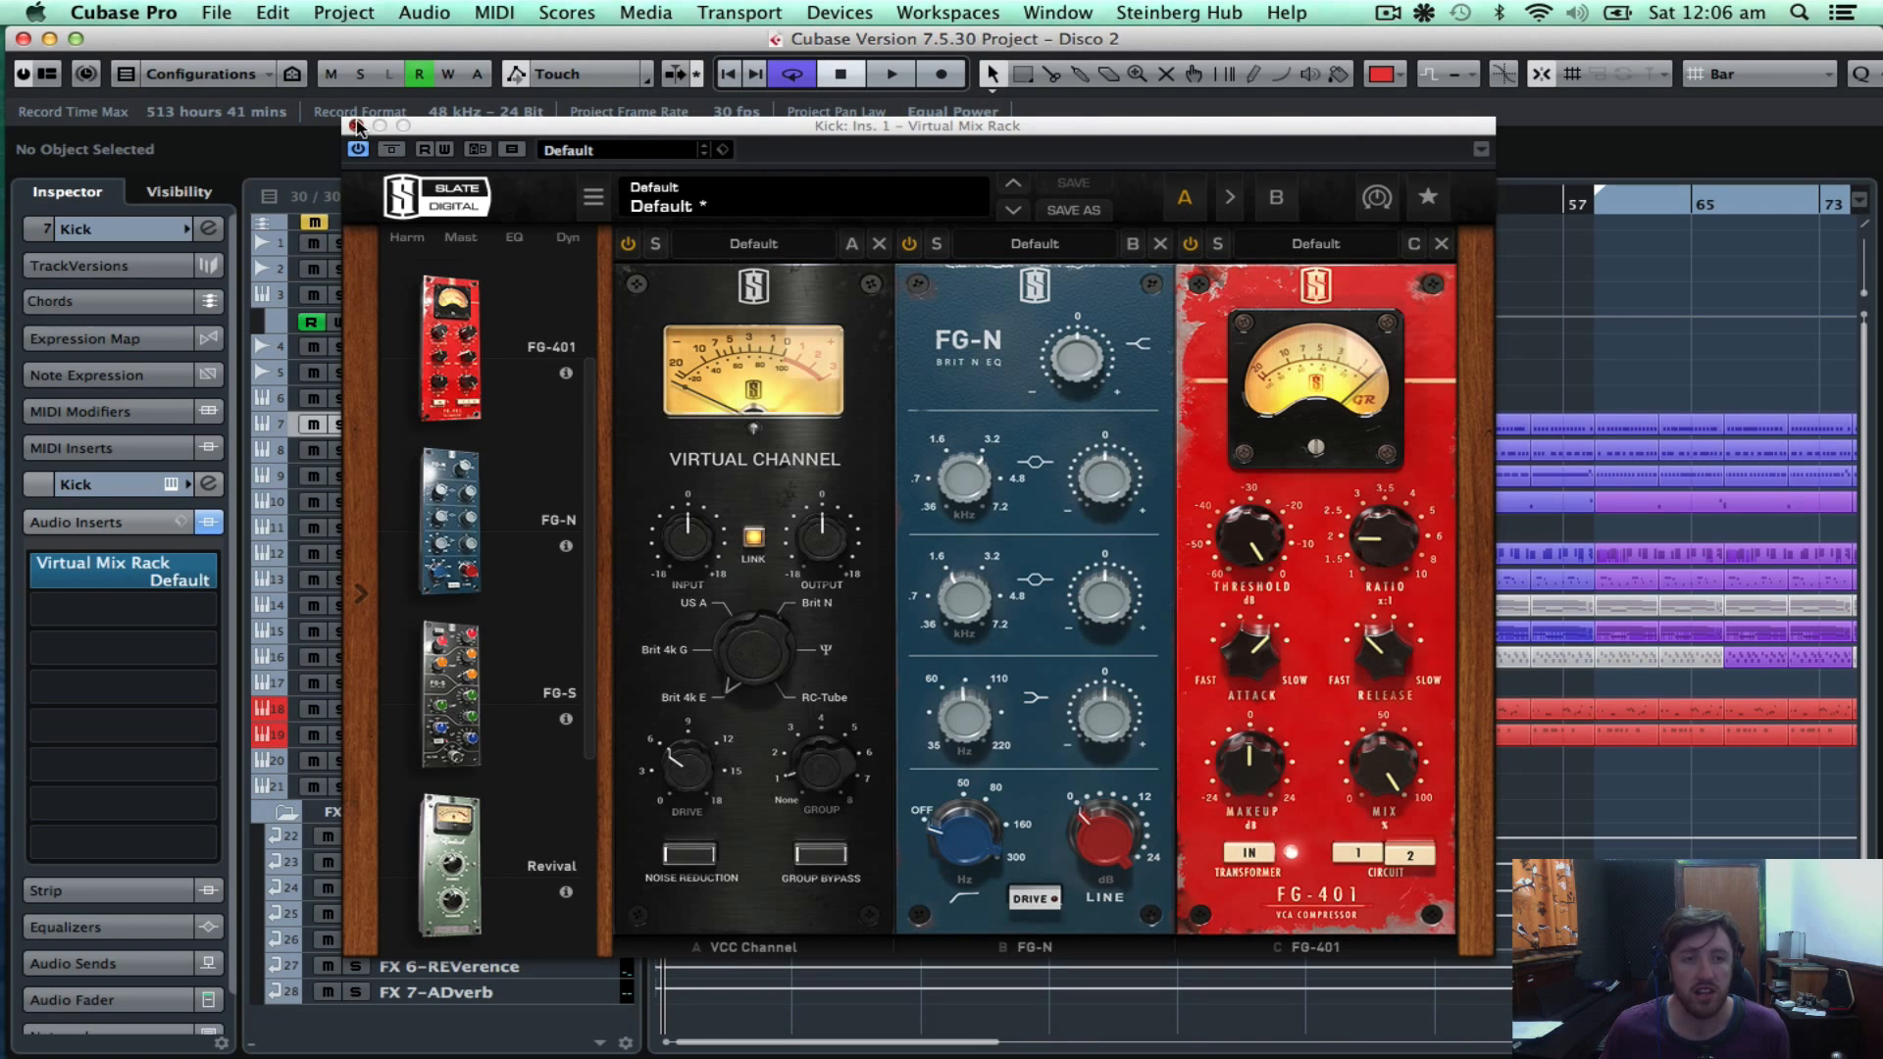
click(356, 126)
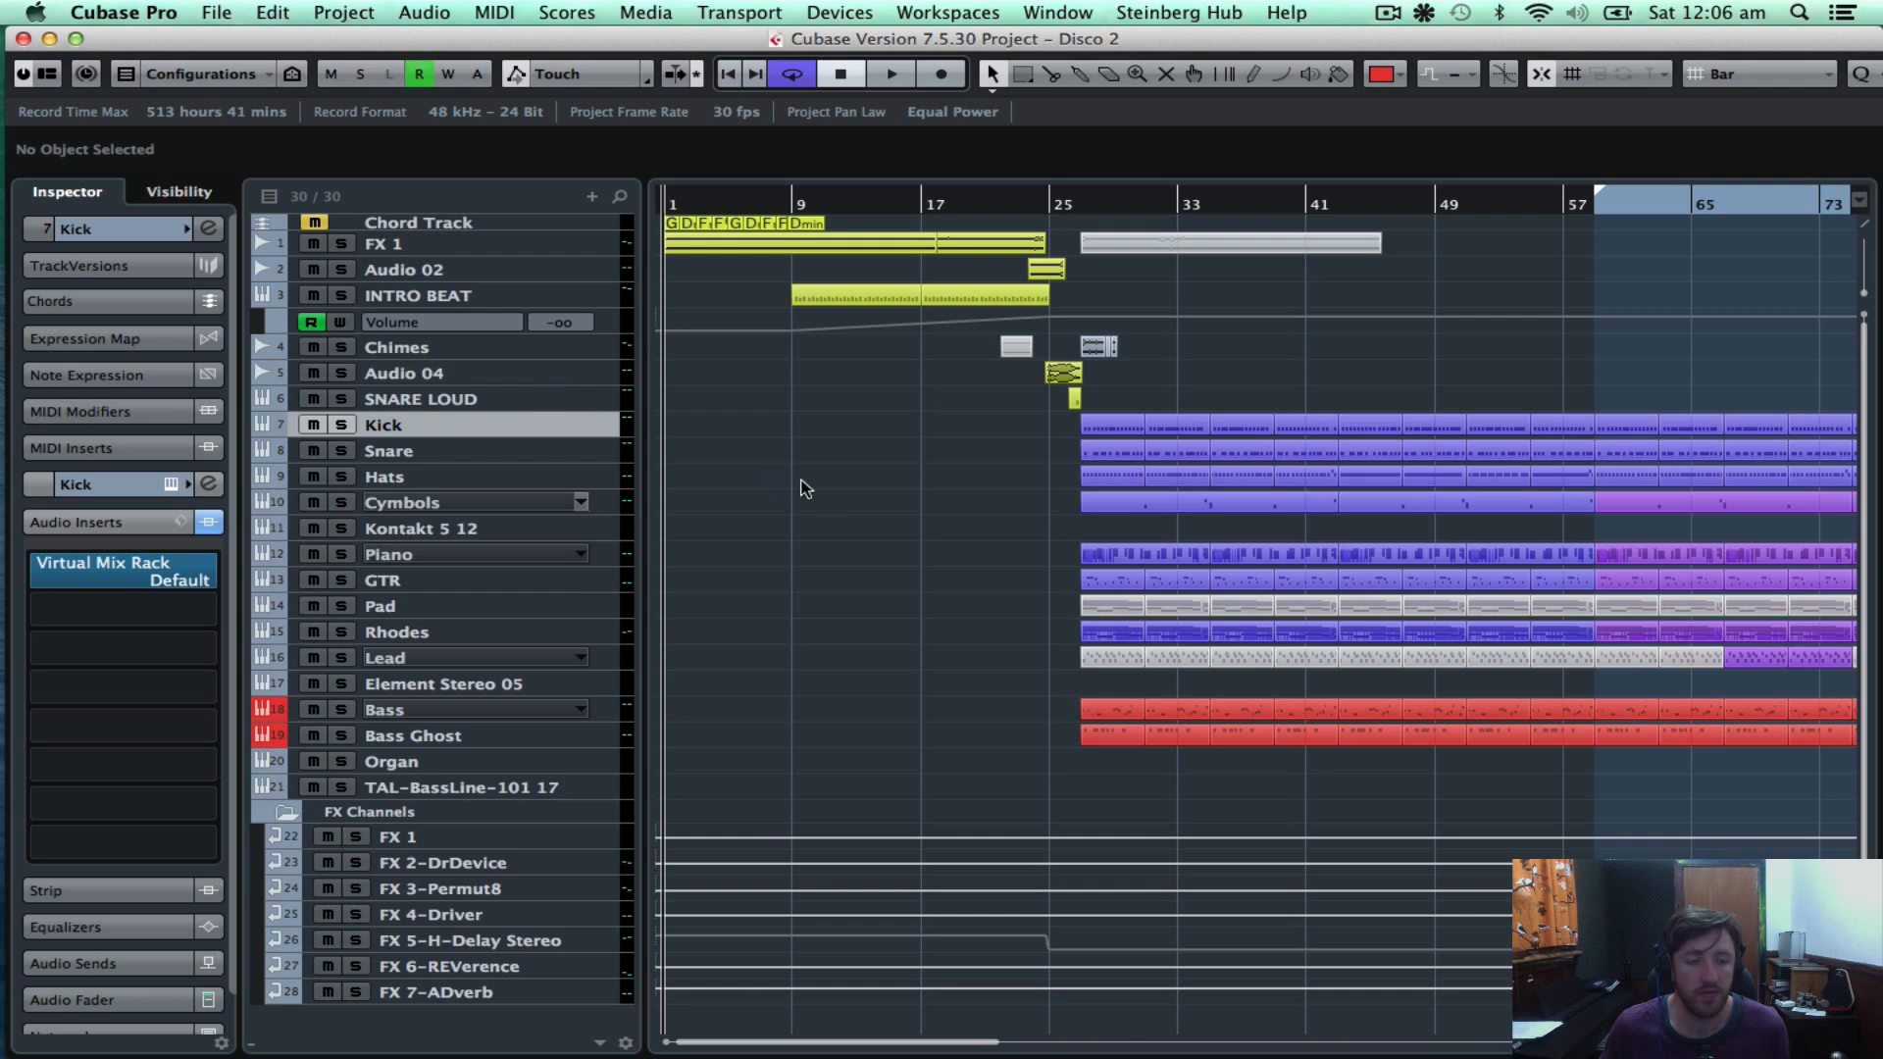
Remove Virtual Mix Rack from the Kick track's first audio insert slot.
mouse_move(31, 573)
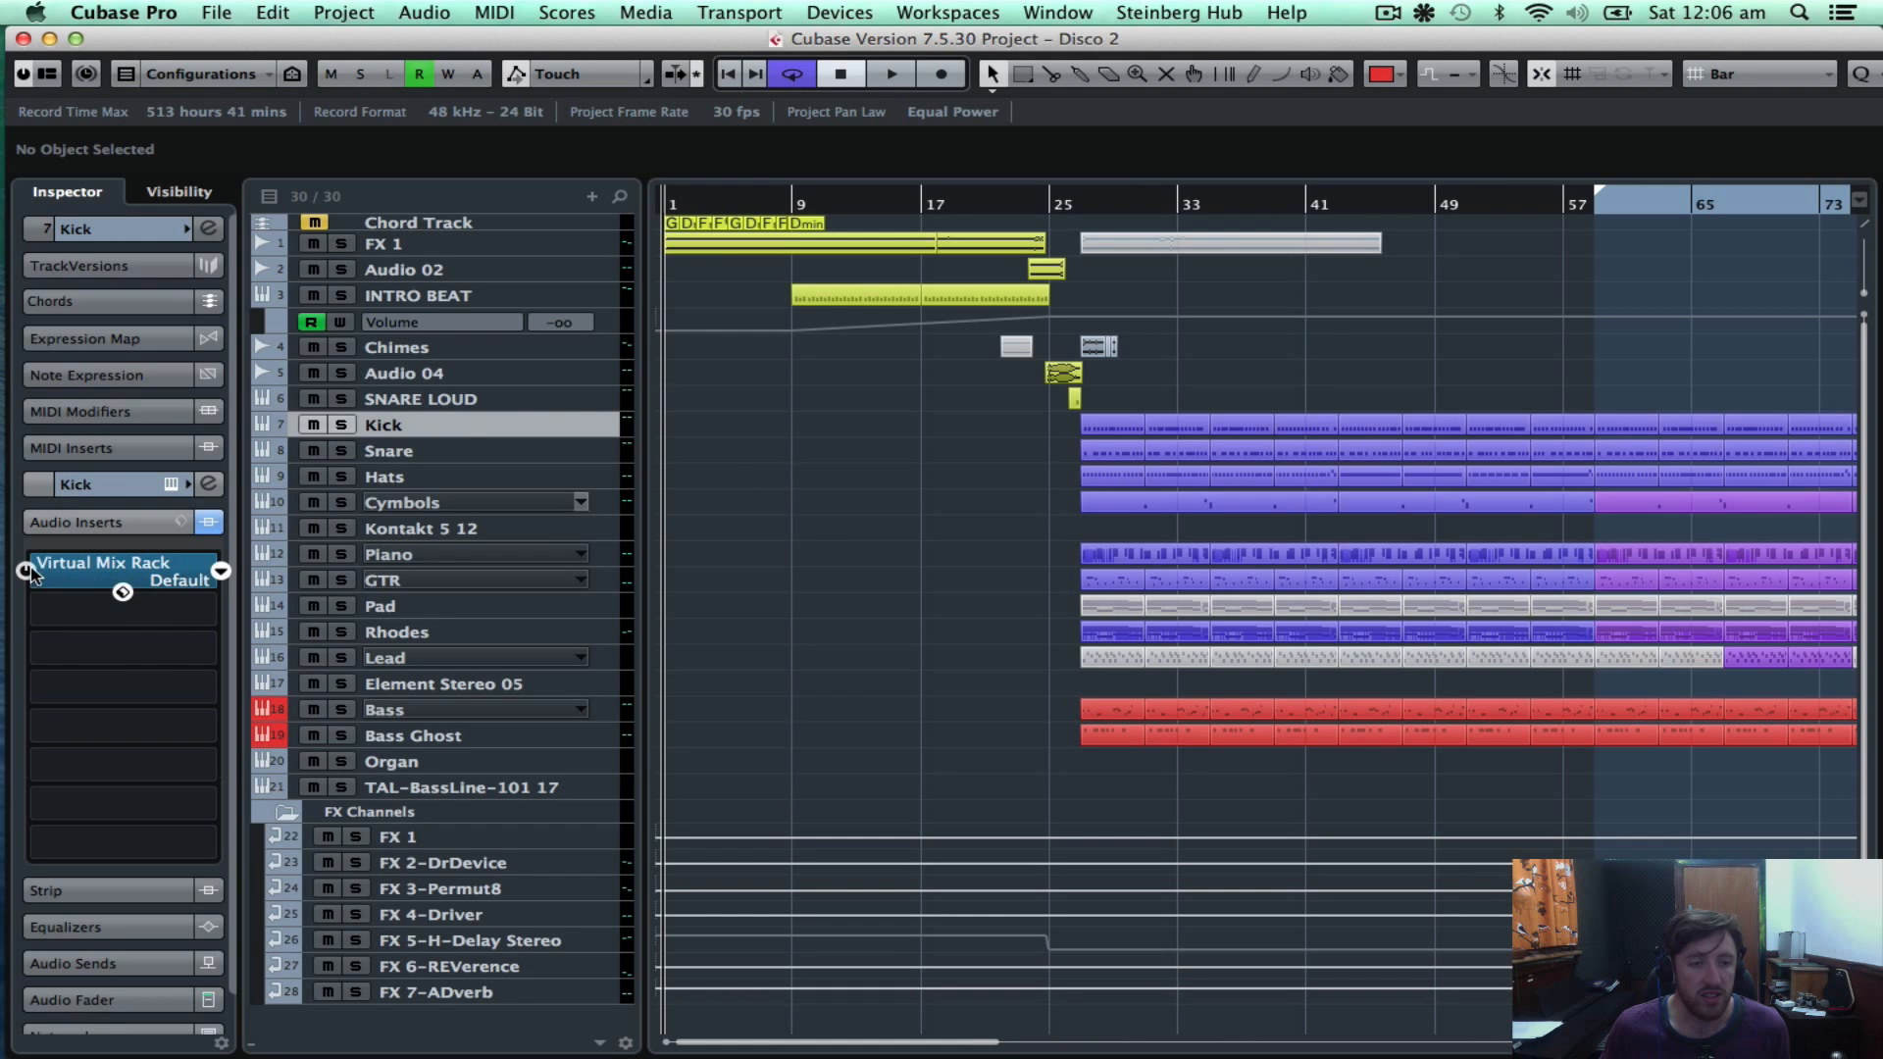
click(180, 573)
click(312, 630)
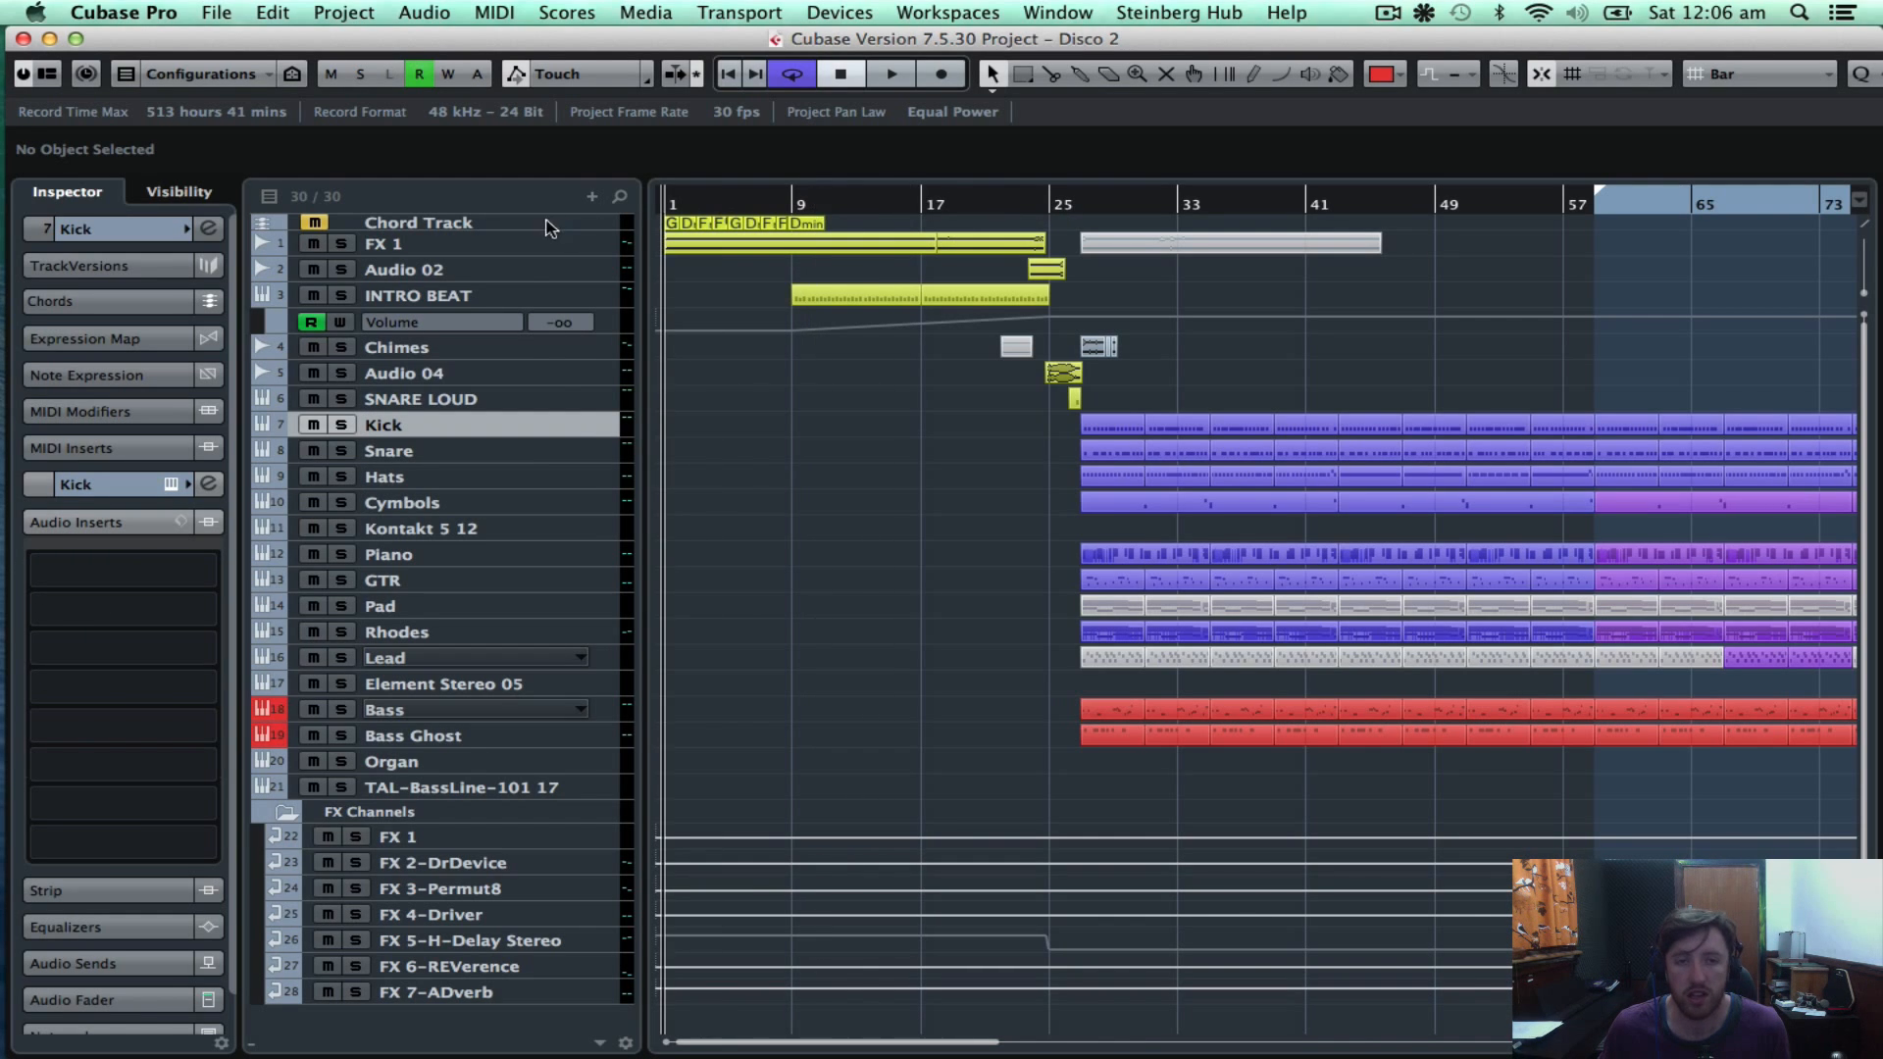
Listen to the song's intro and main section, skipping ahead to about bar 21, and return the project cursor to bar 27.
key(space)
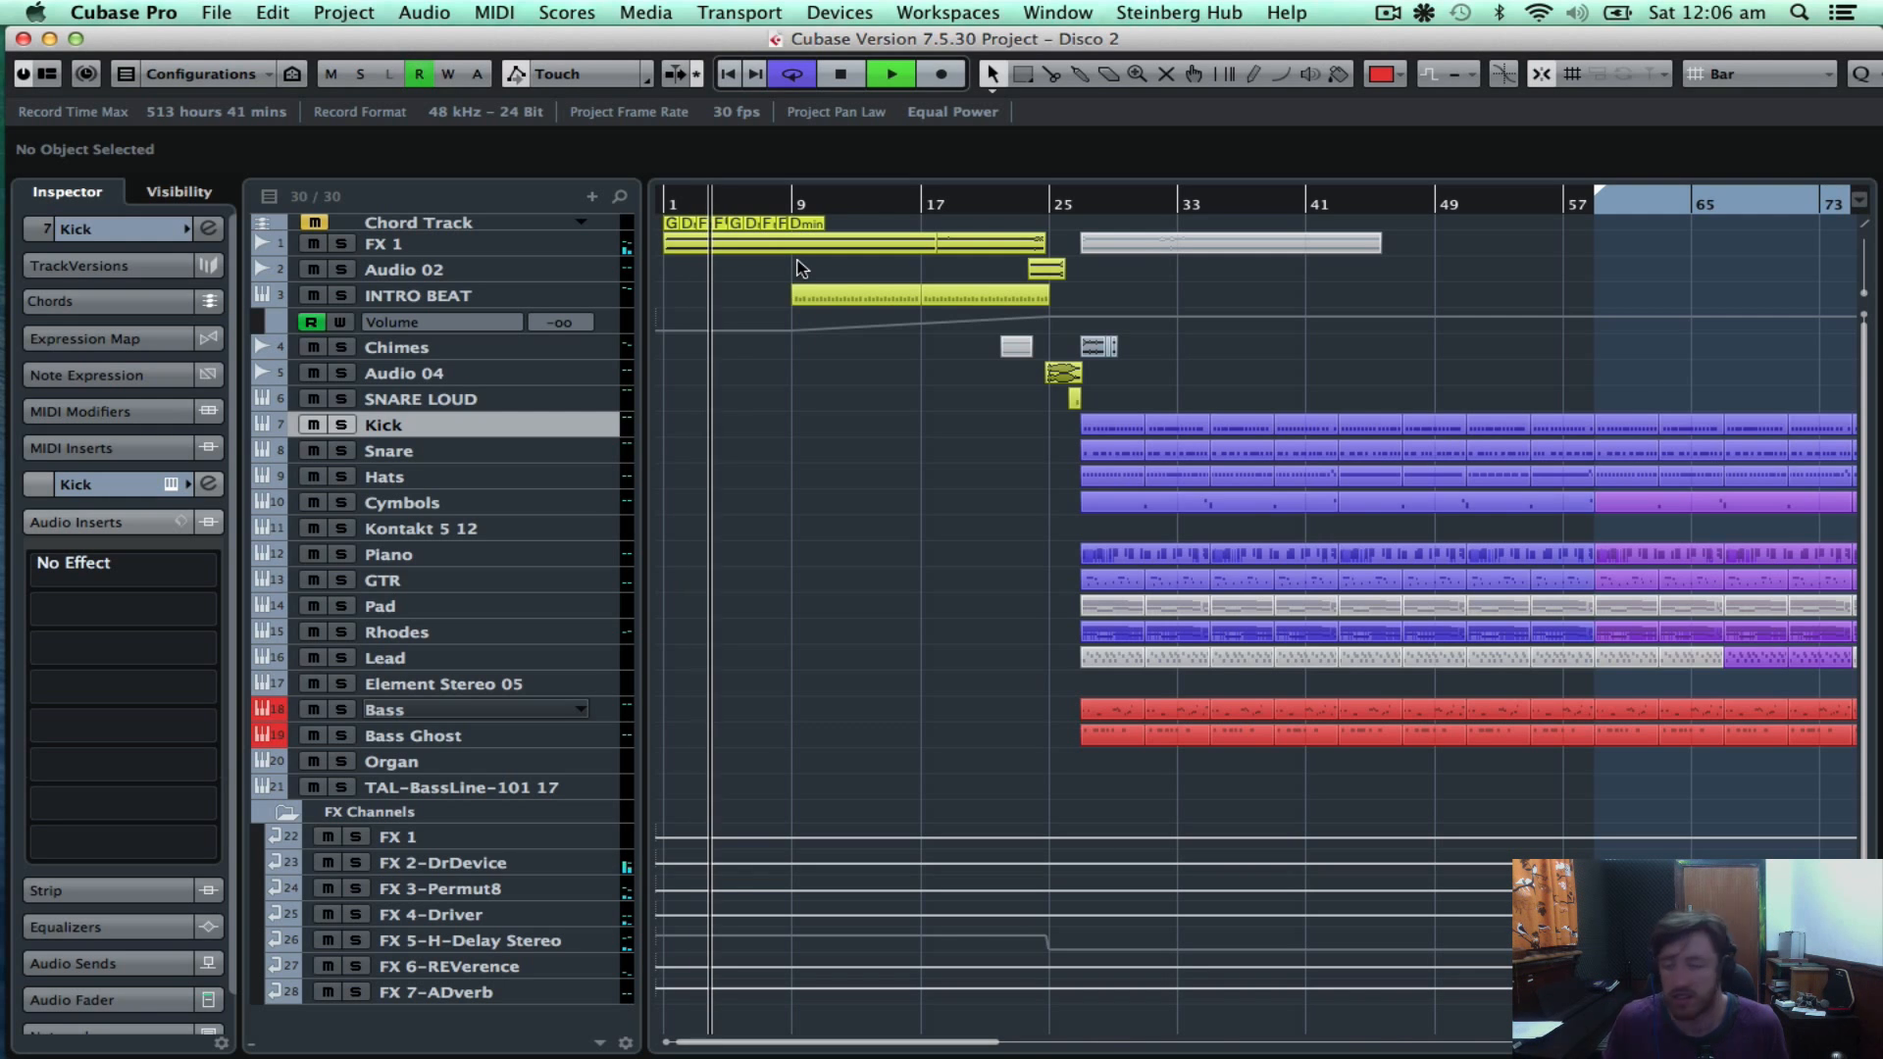
click(989, 202)
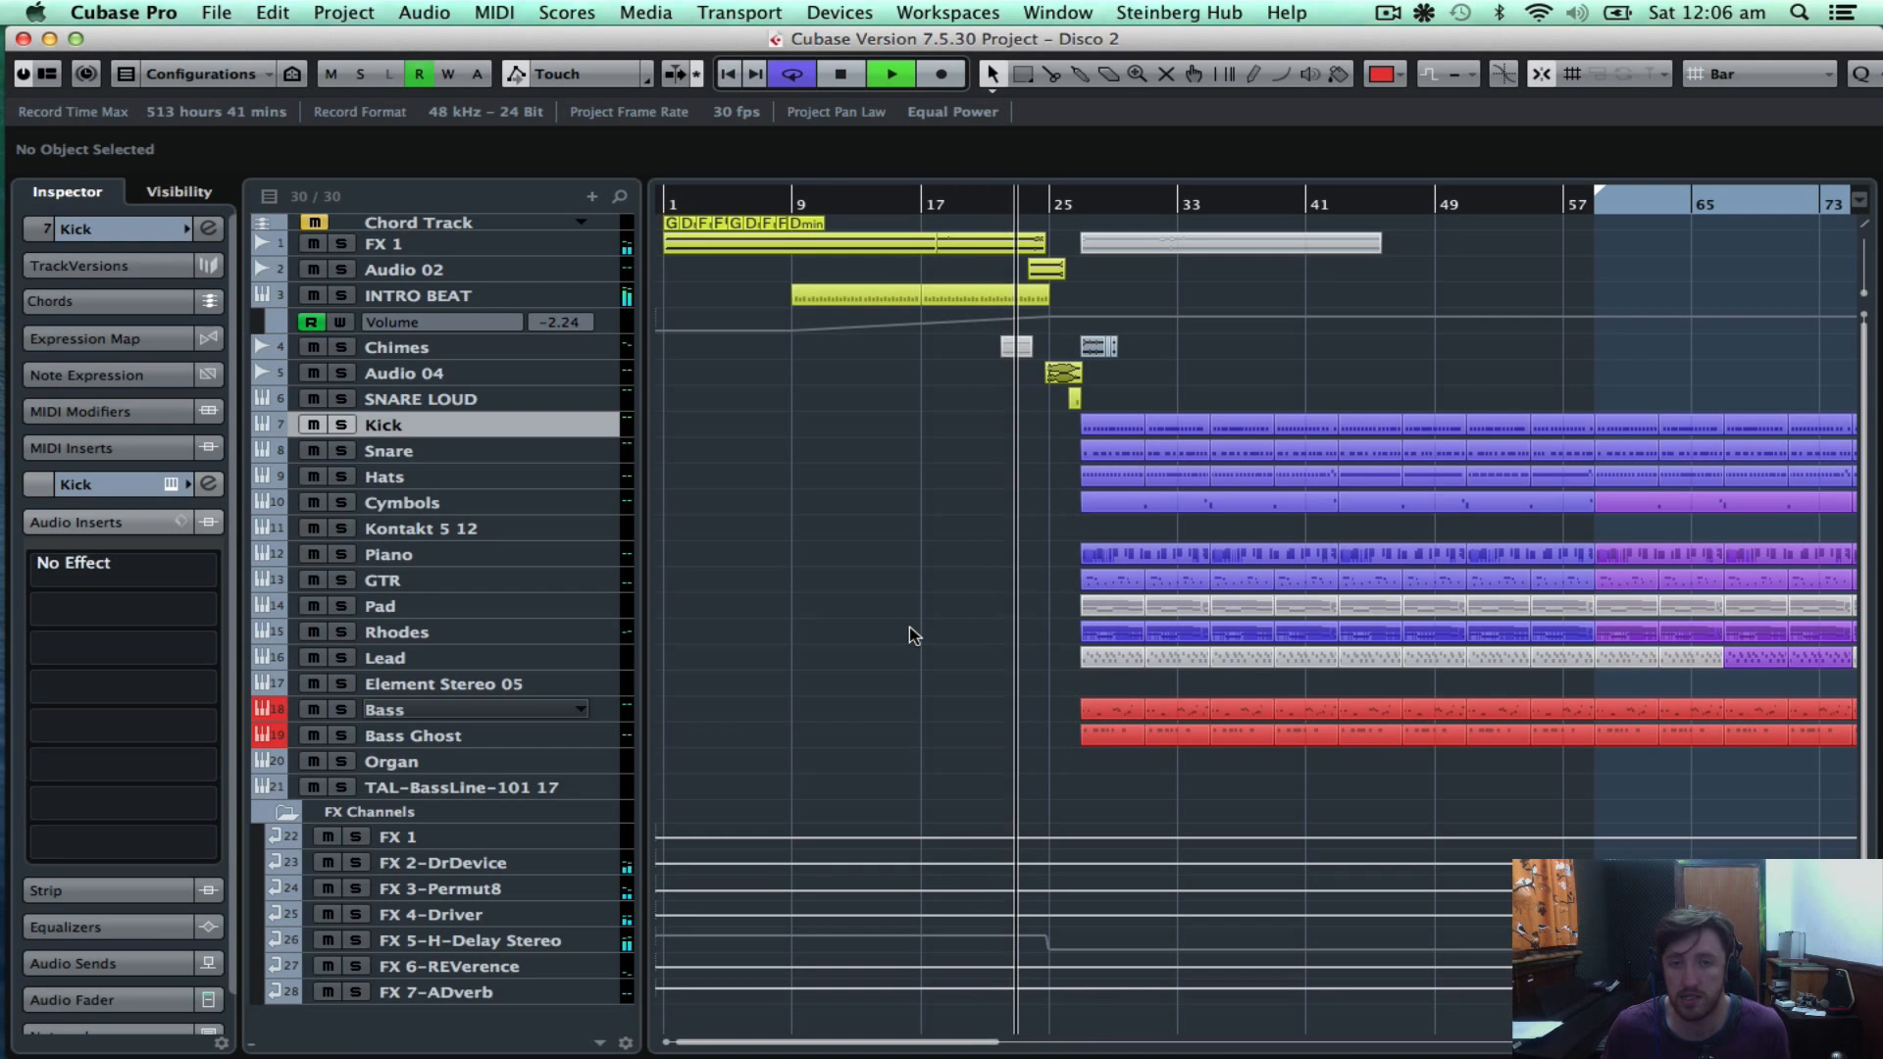
key(h)
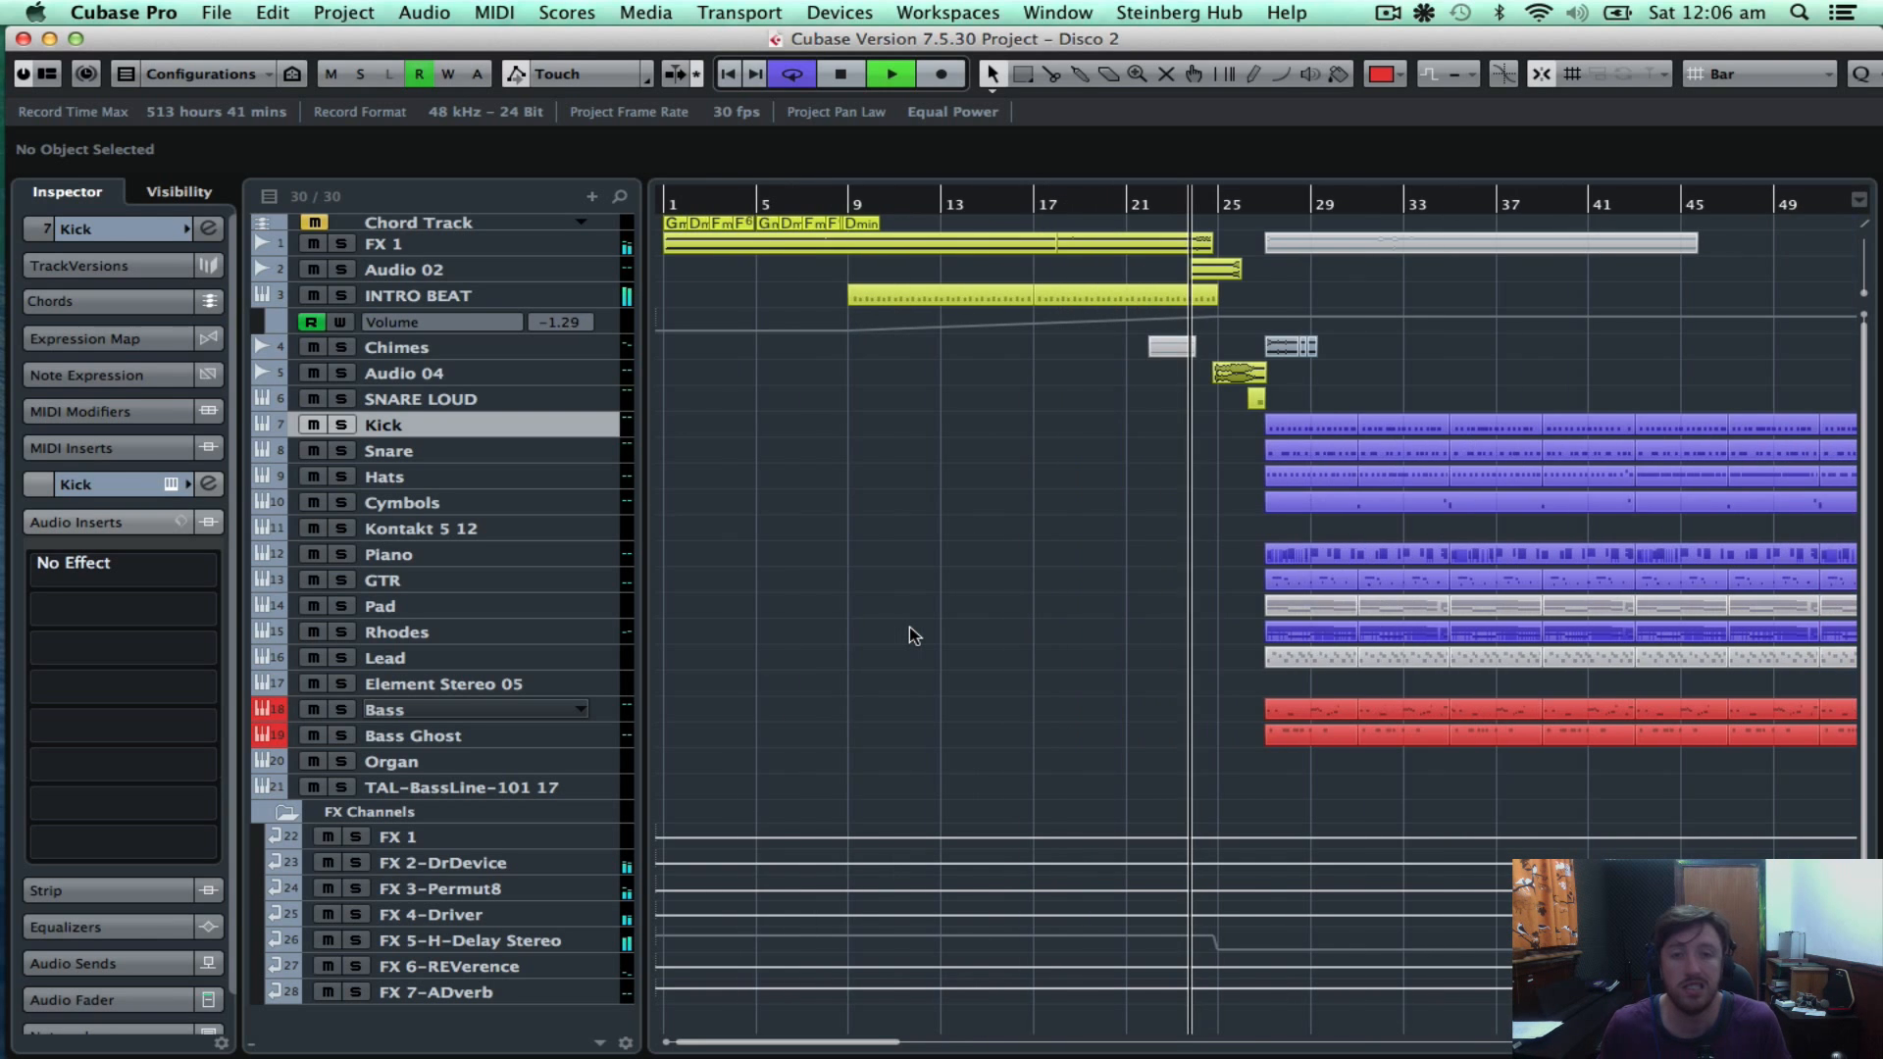
key(h)
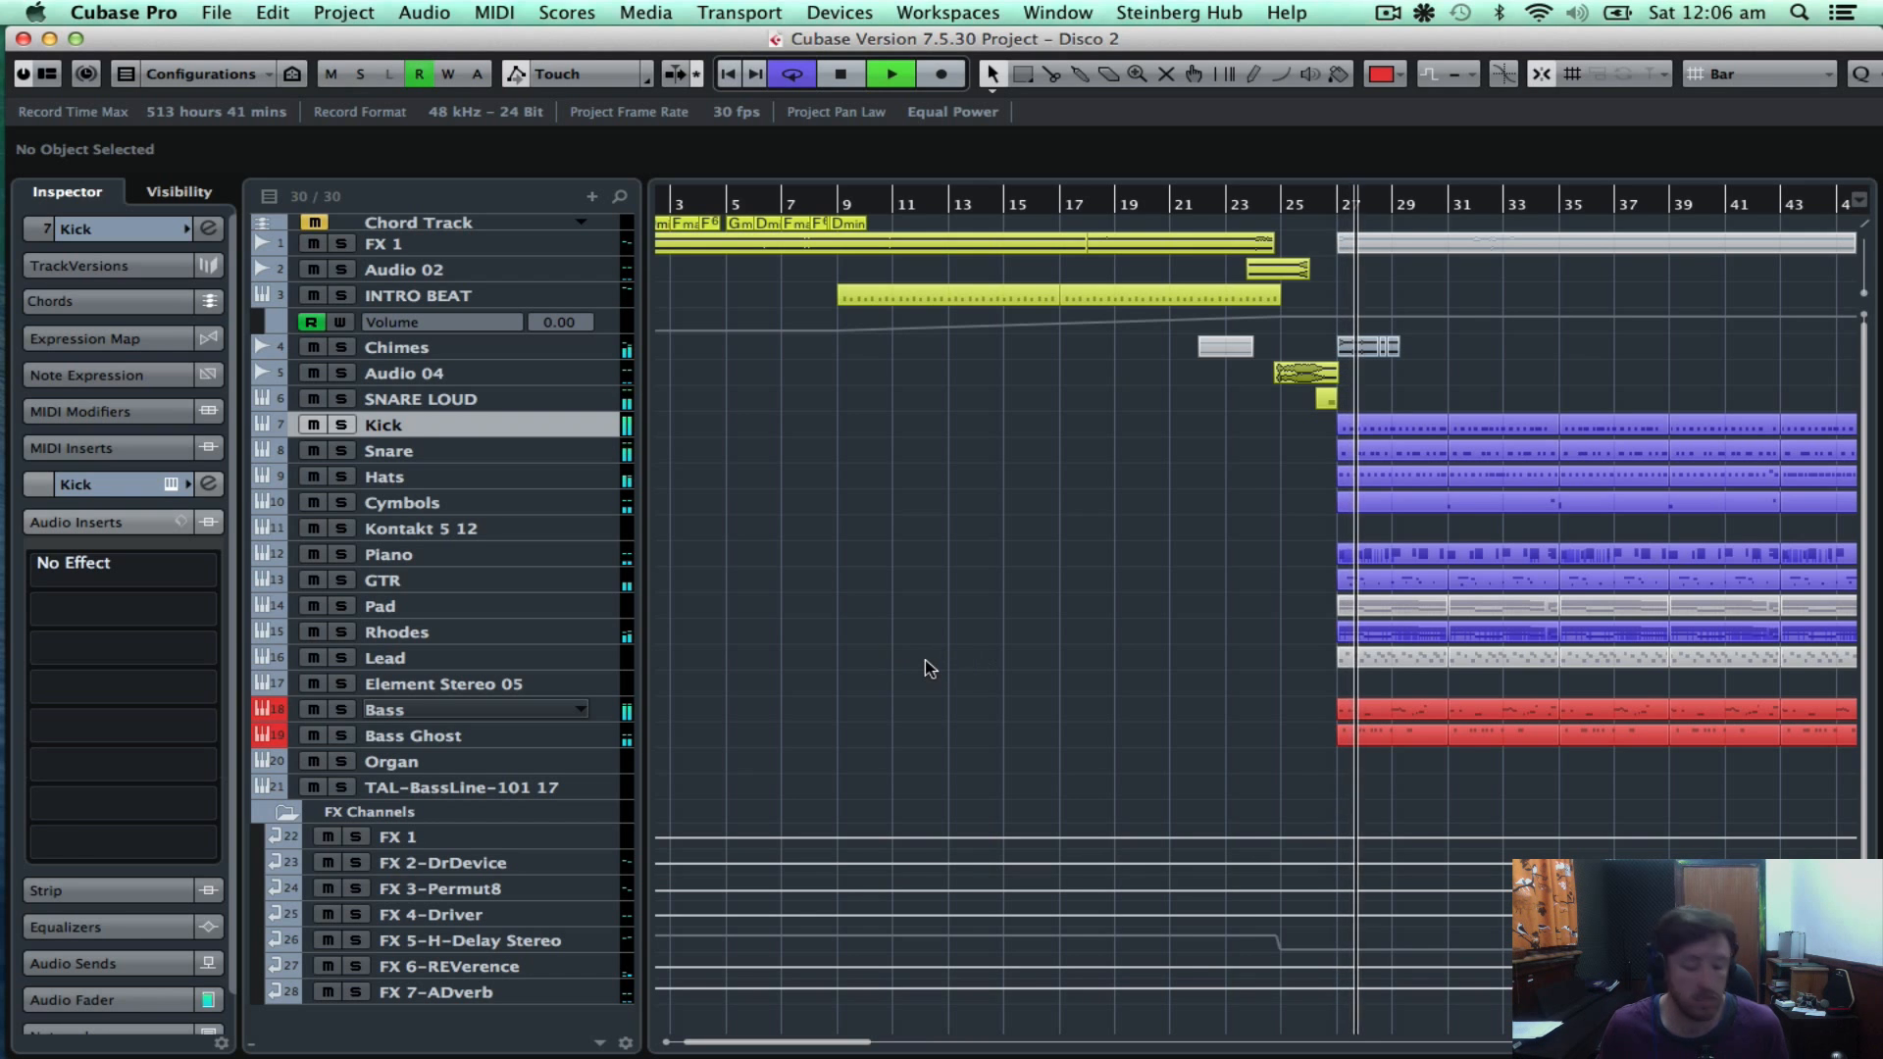
scroll(944, 655, down, 1)
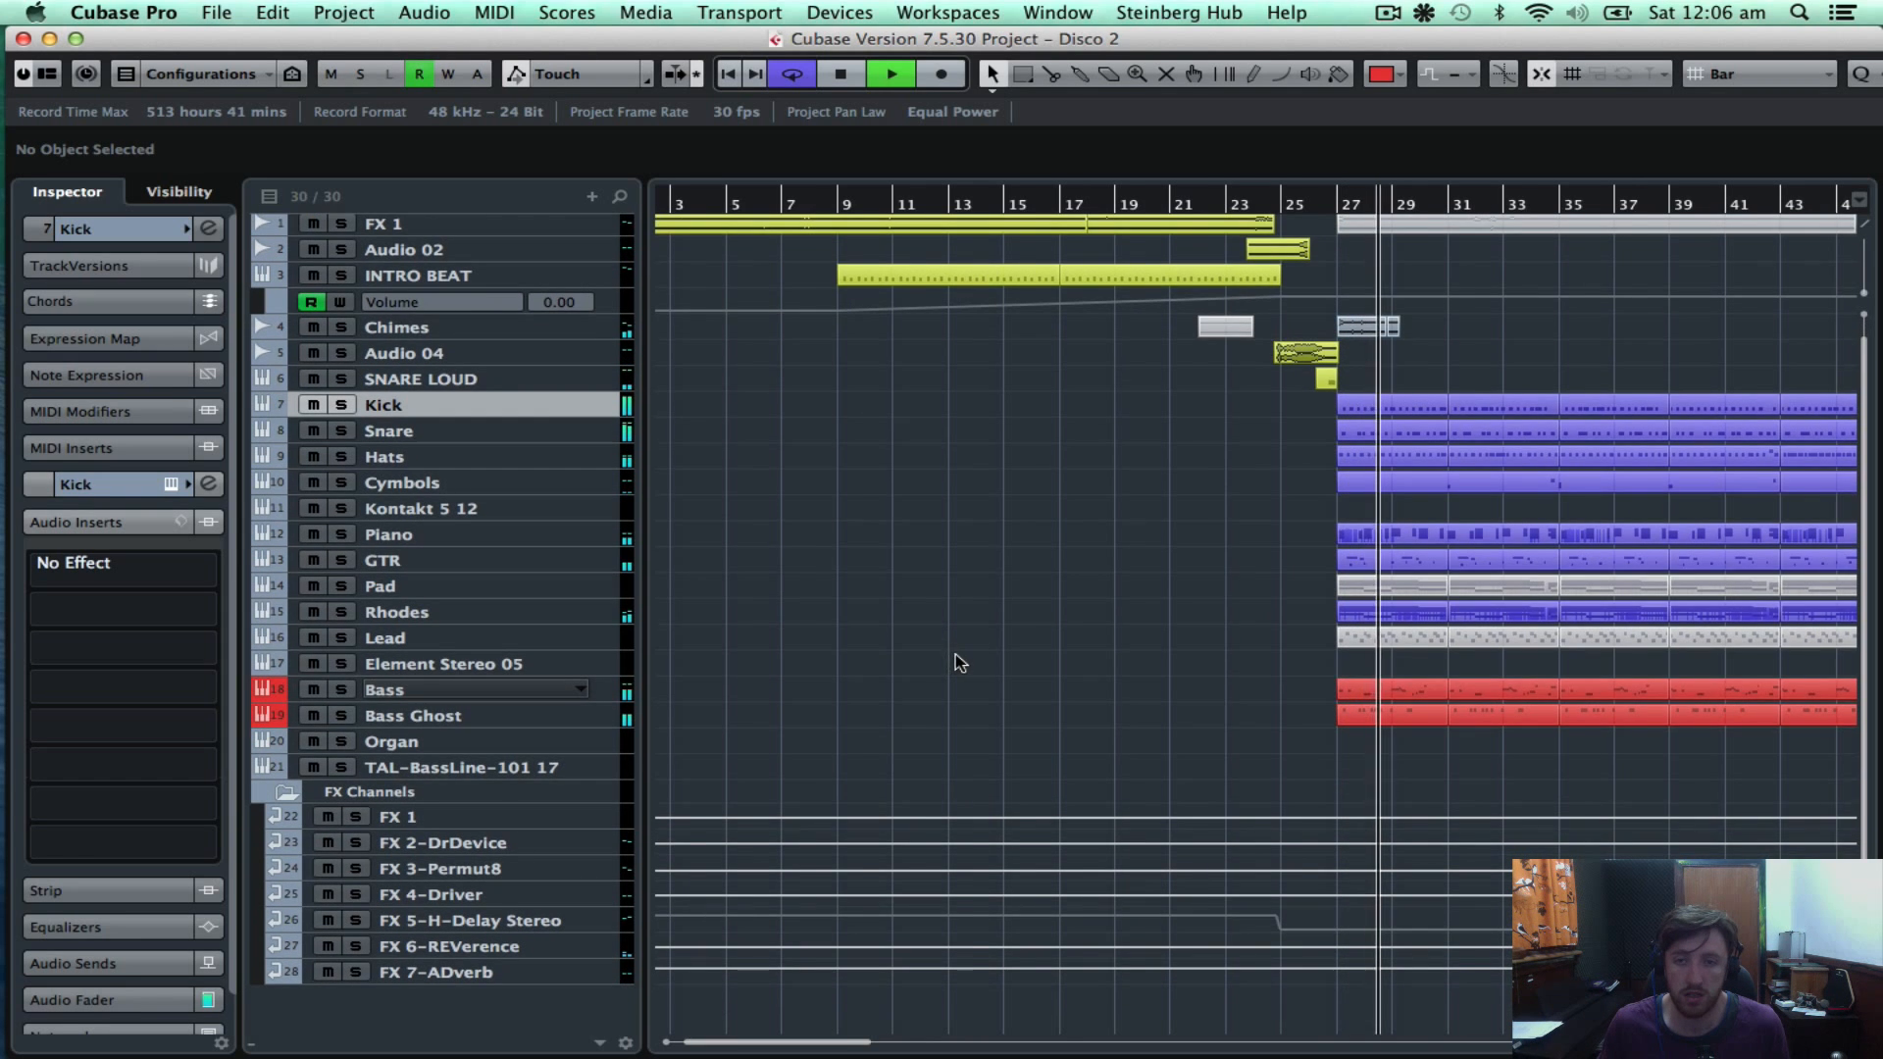
scroll(954, 663, right, 5)
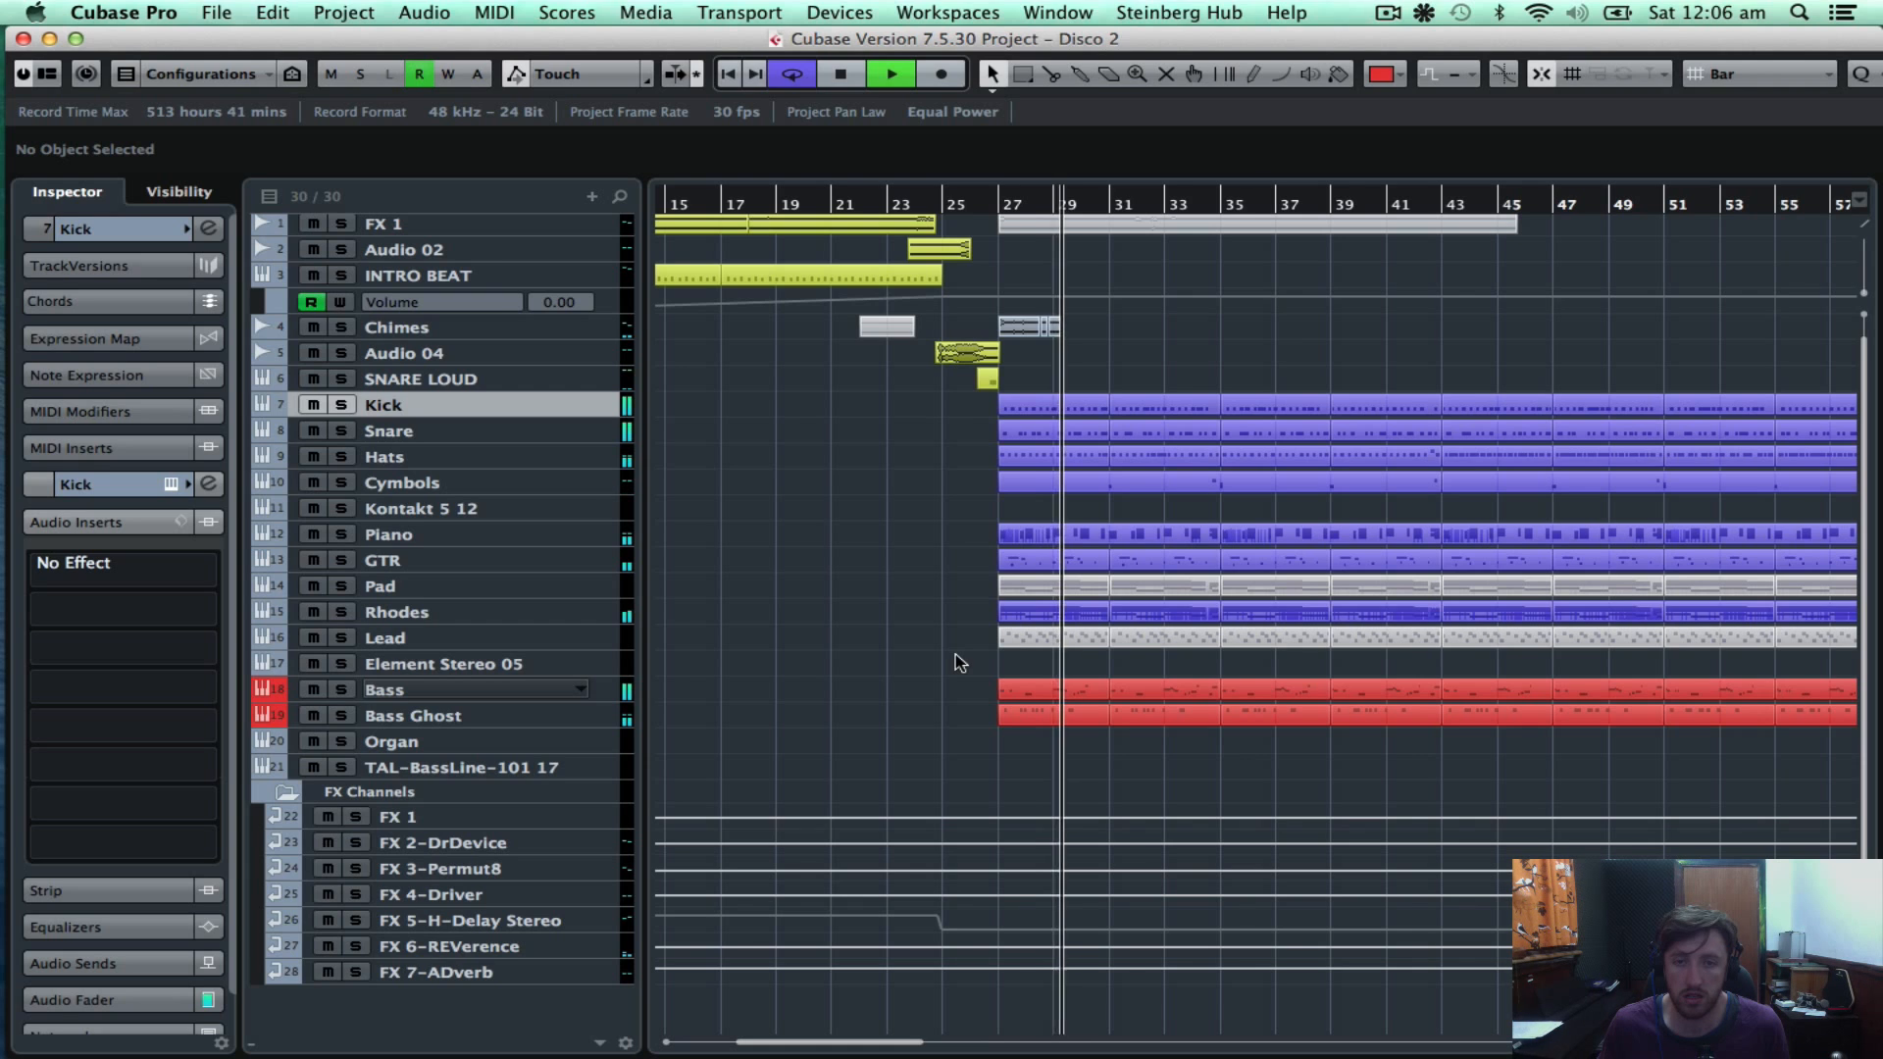
scroll(892, 662, right, 3)
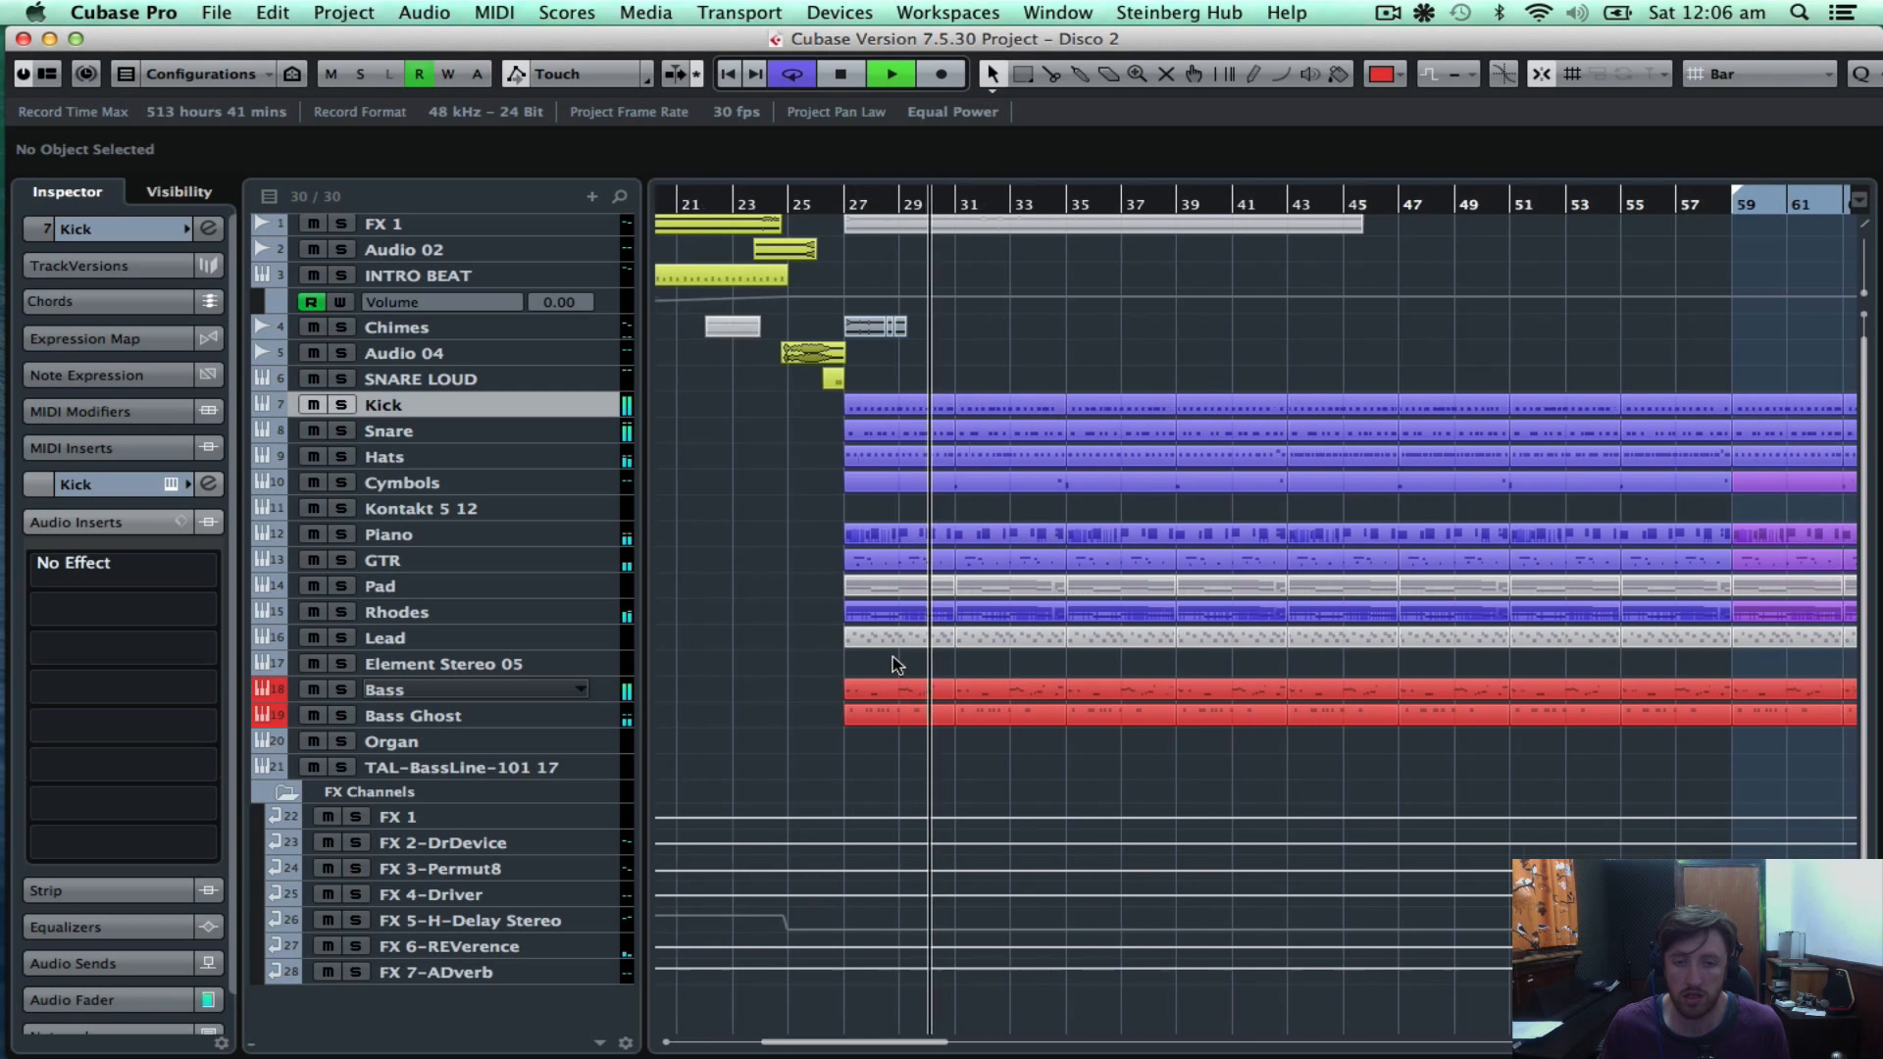
scroll(893, 664, right, 2)
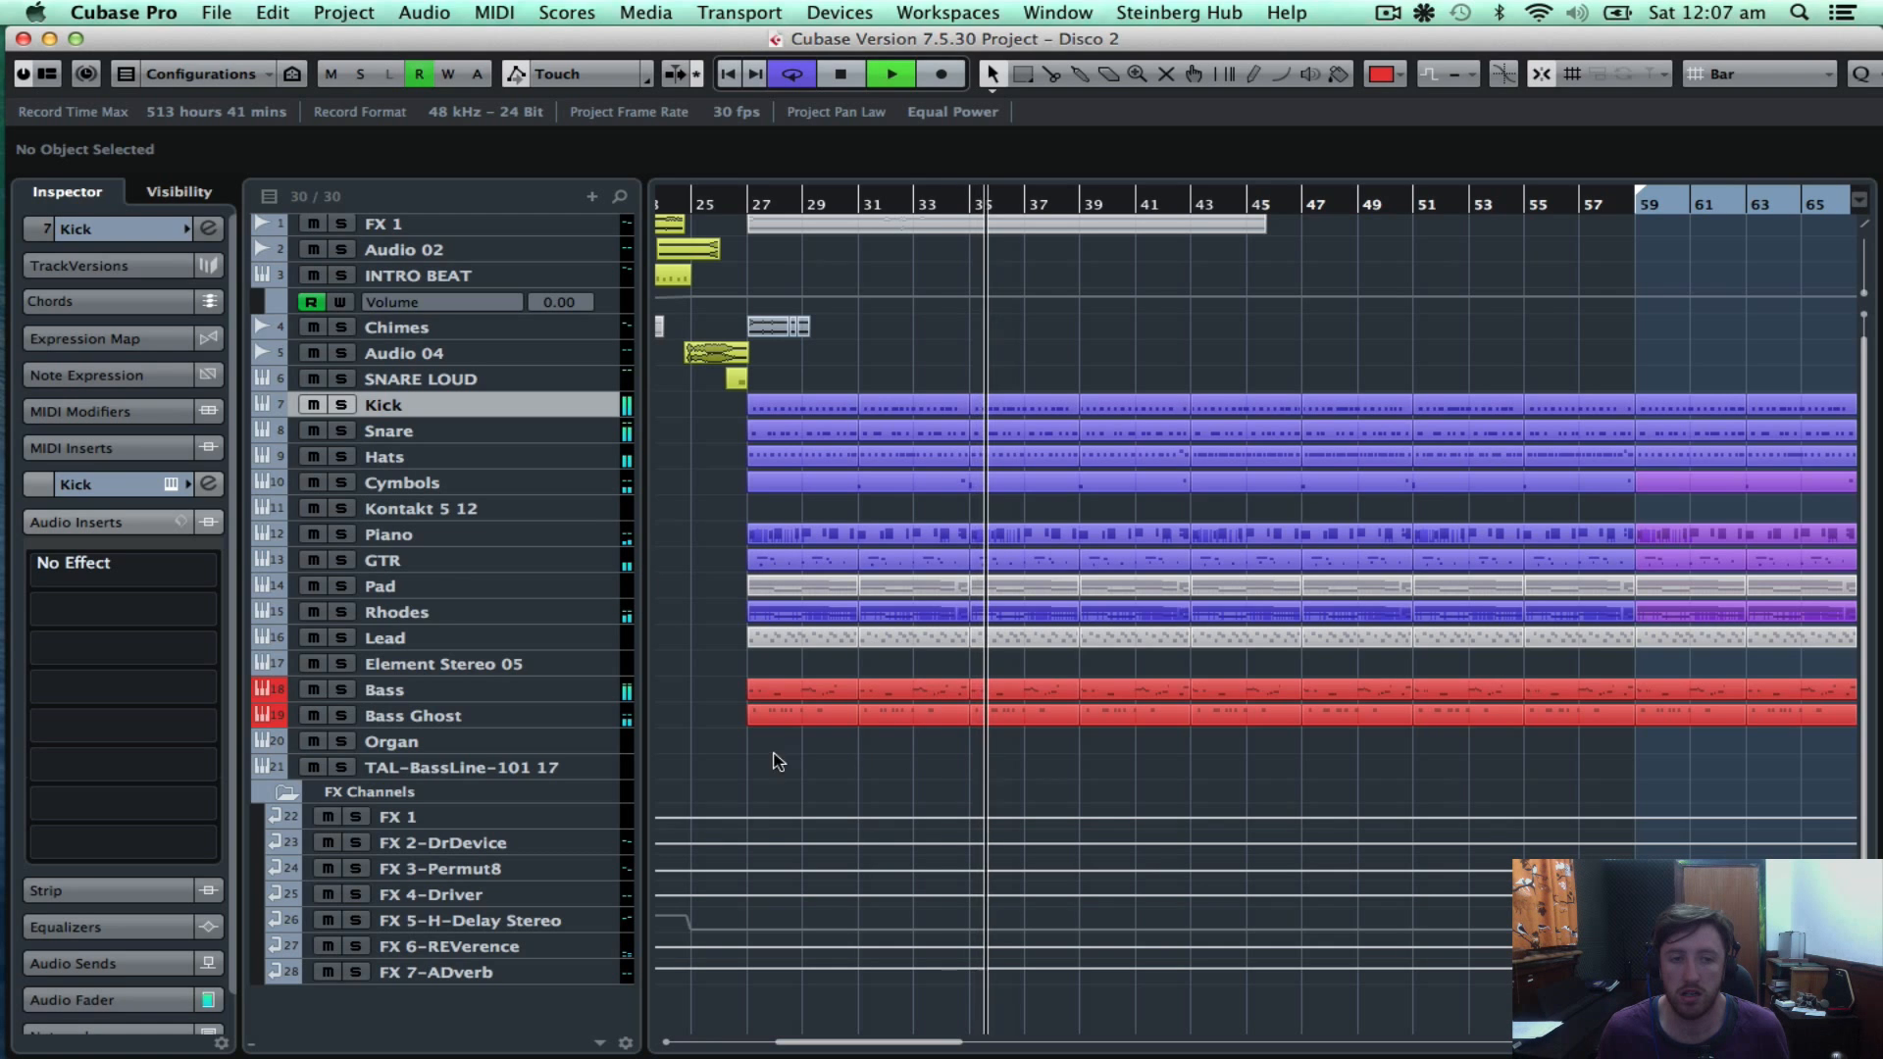
key(space)
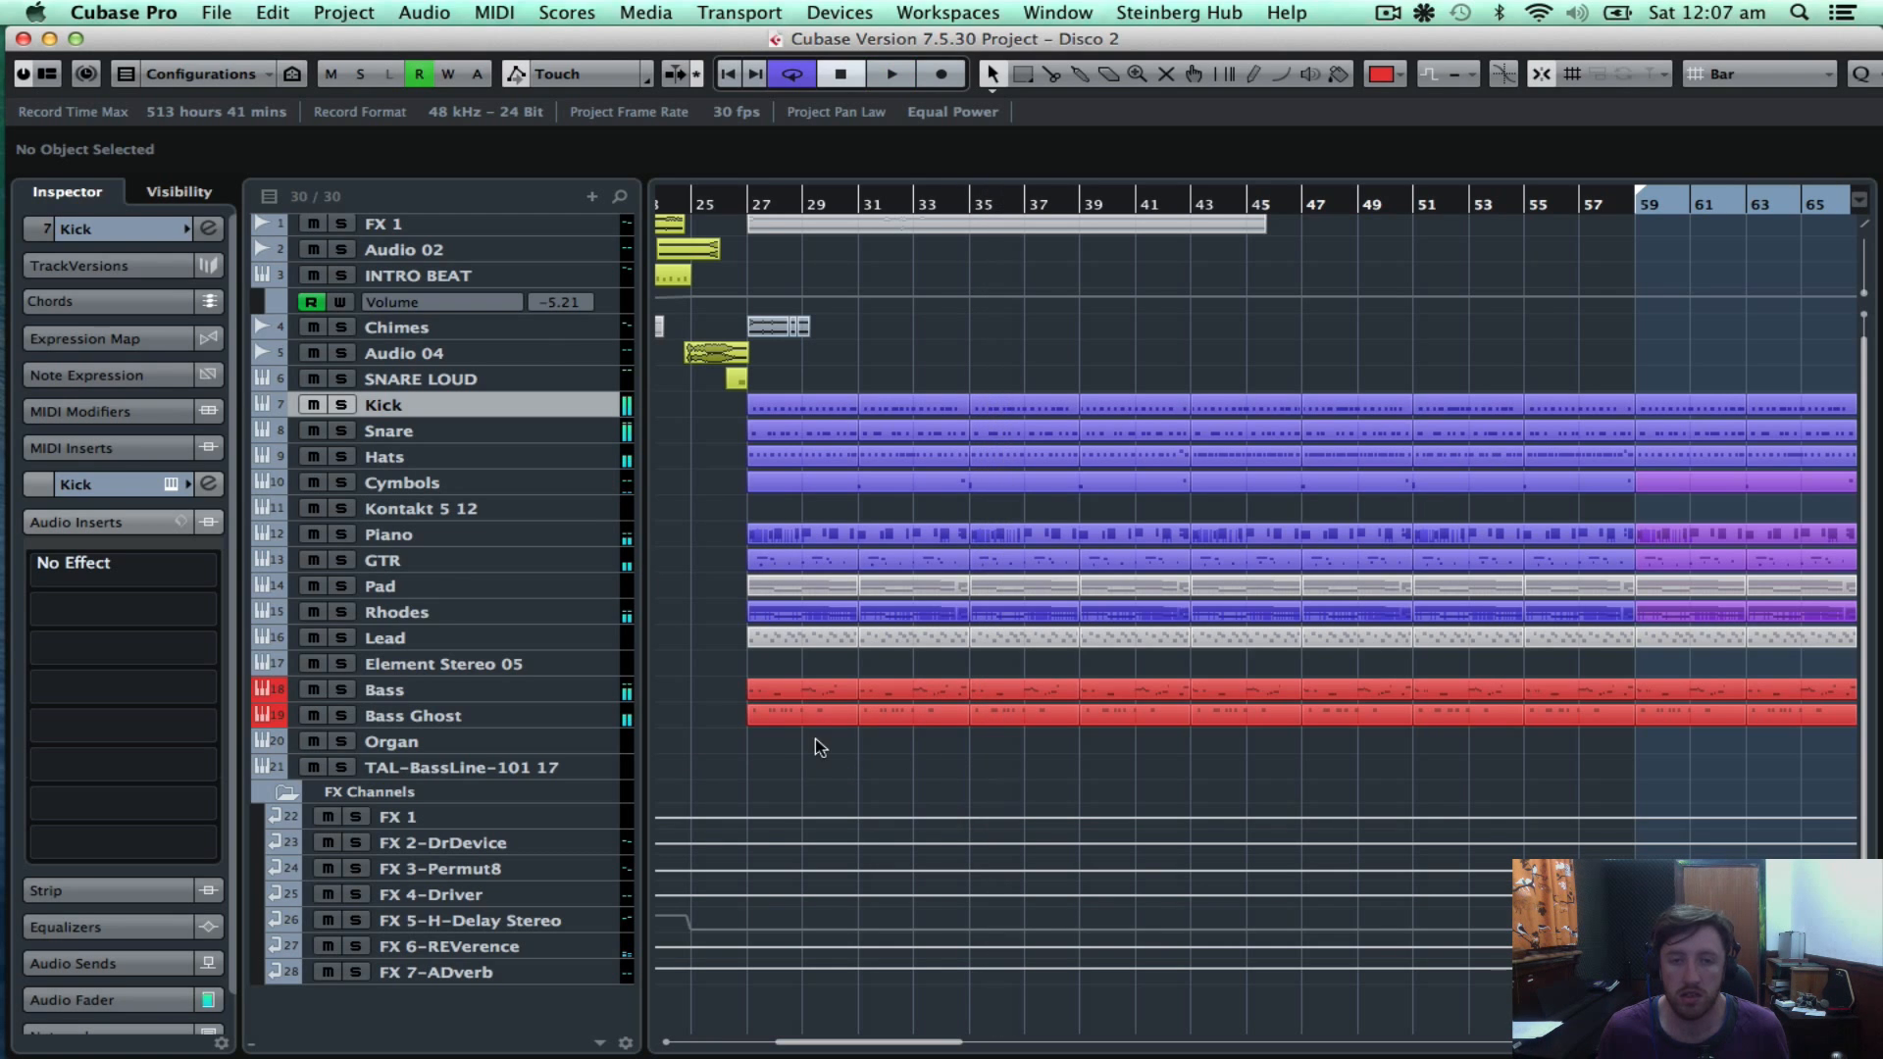
click(747, 206)
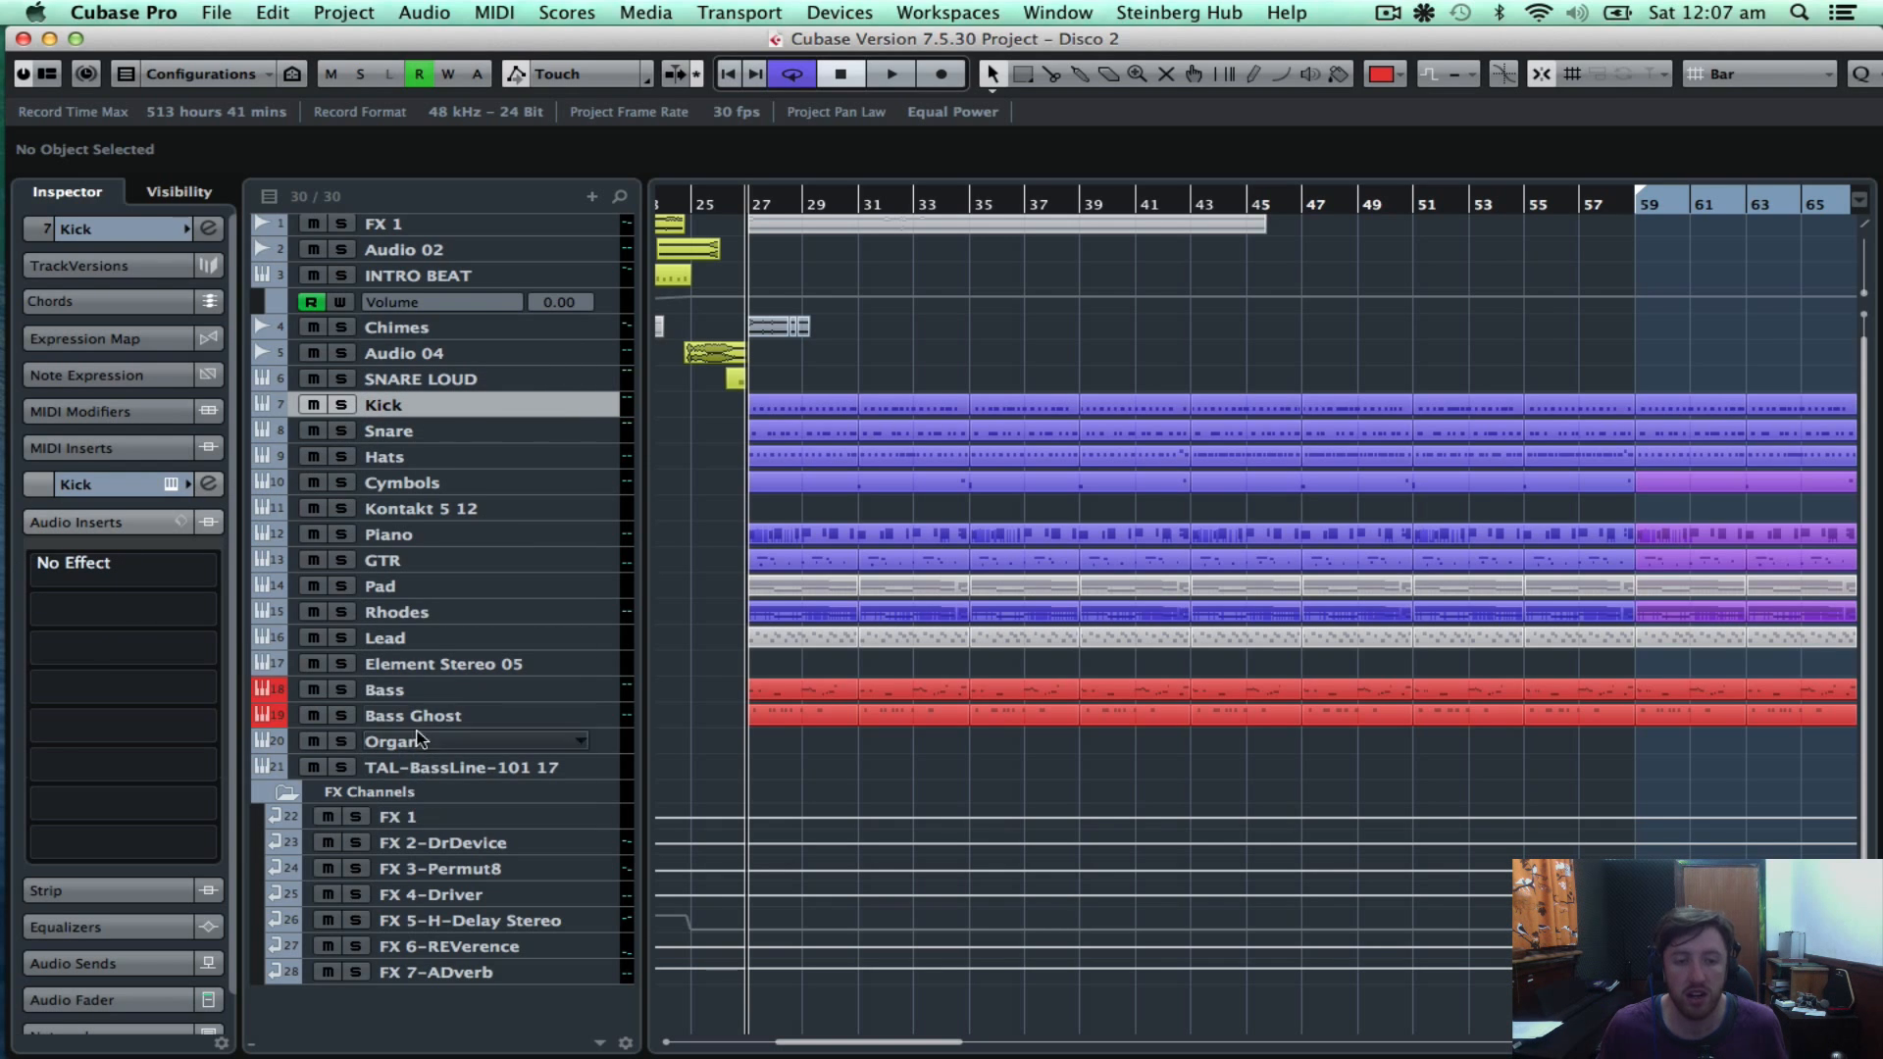
Select all tracks from Kick through Bass Ghost and open the MixConsole.
shift+click(421, 719)
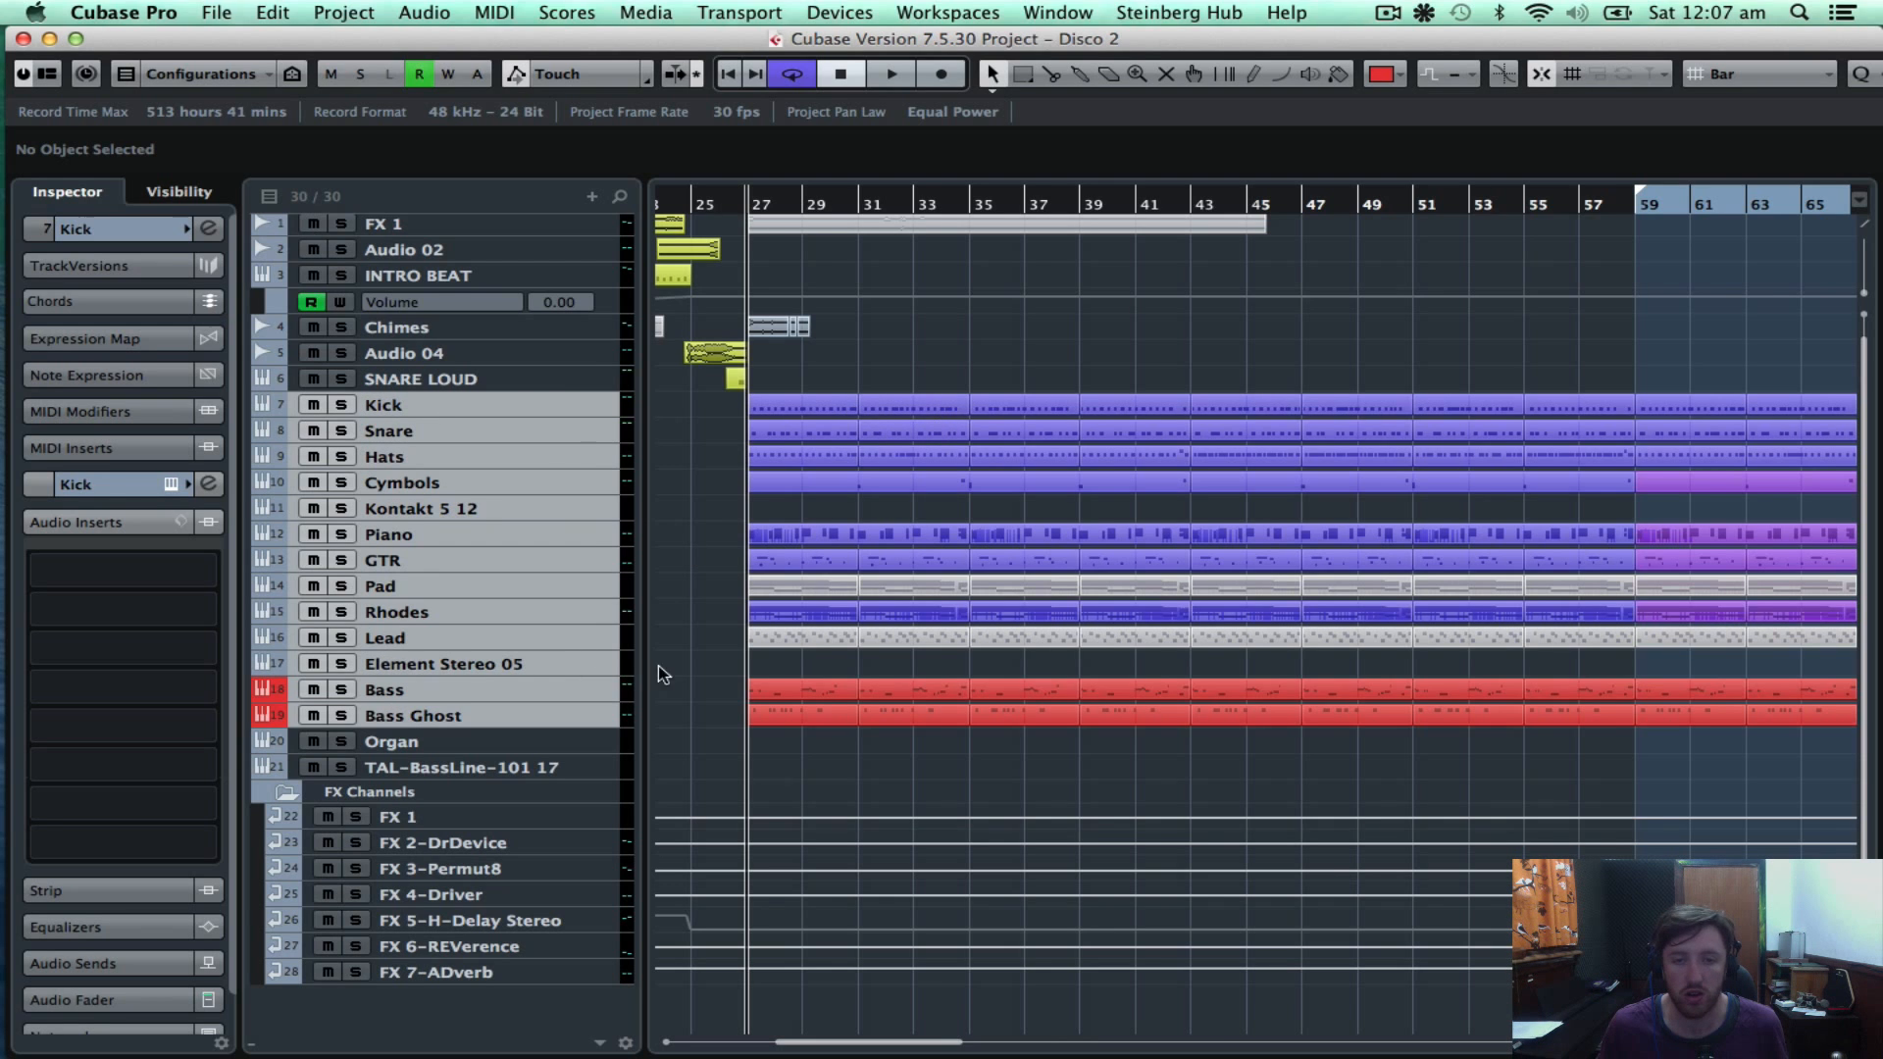
scroll(863, 549, up, 1)
scroll(961, 481, down, 1)
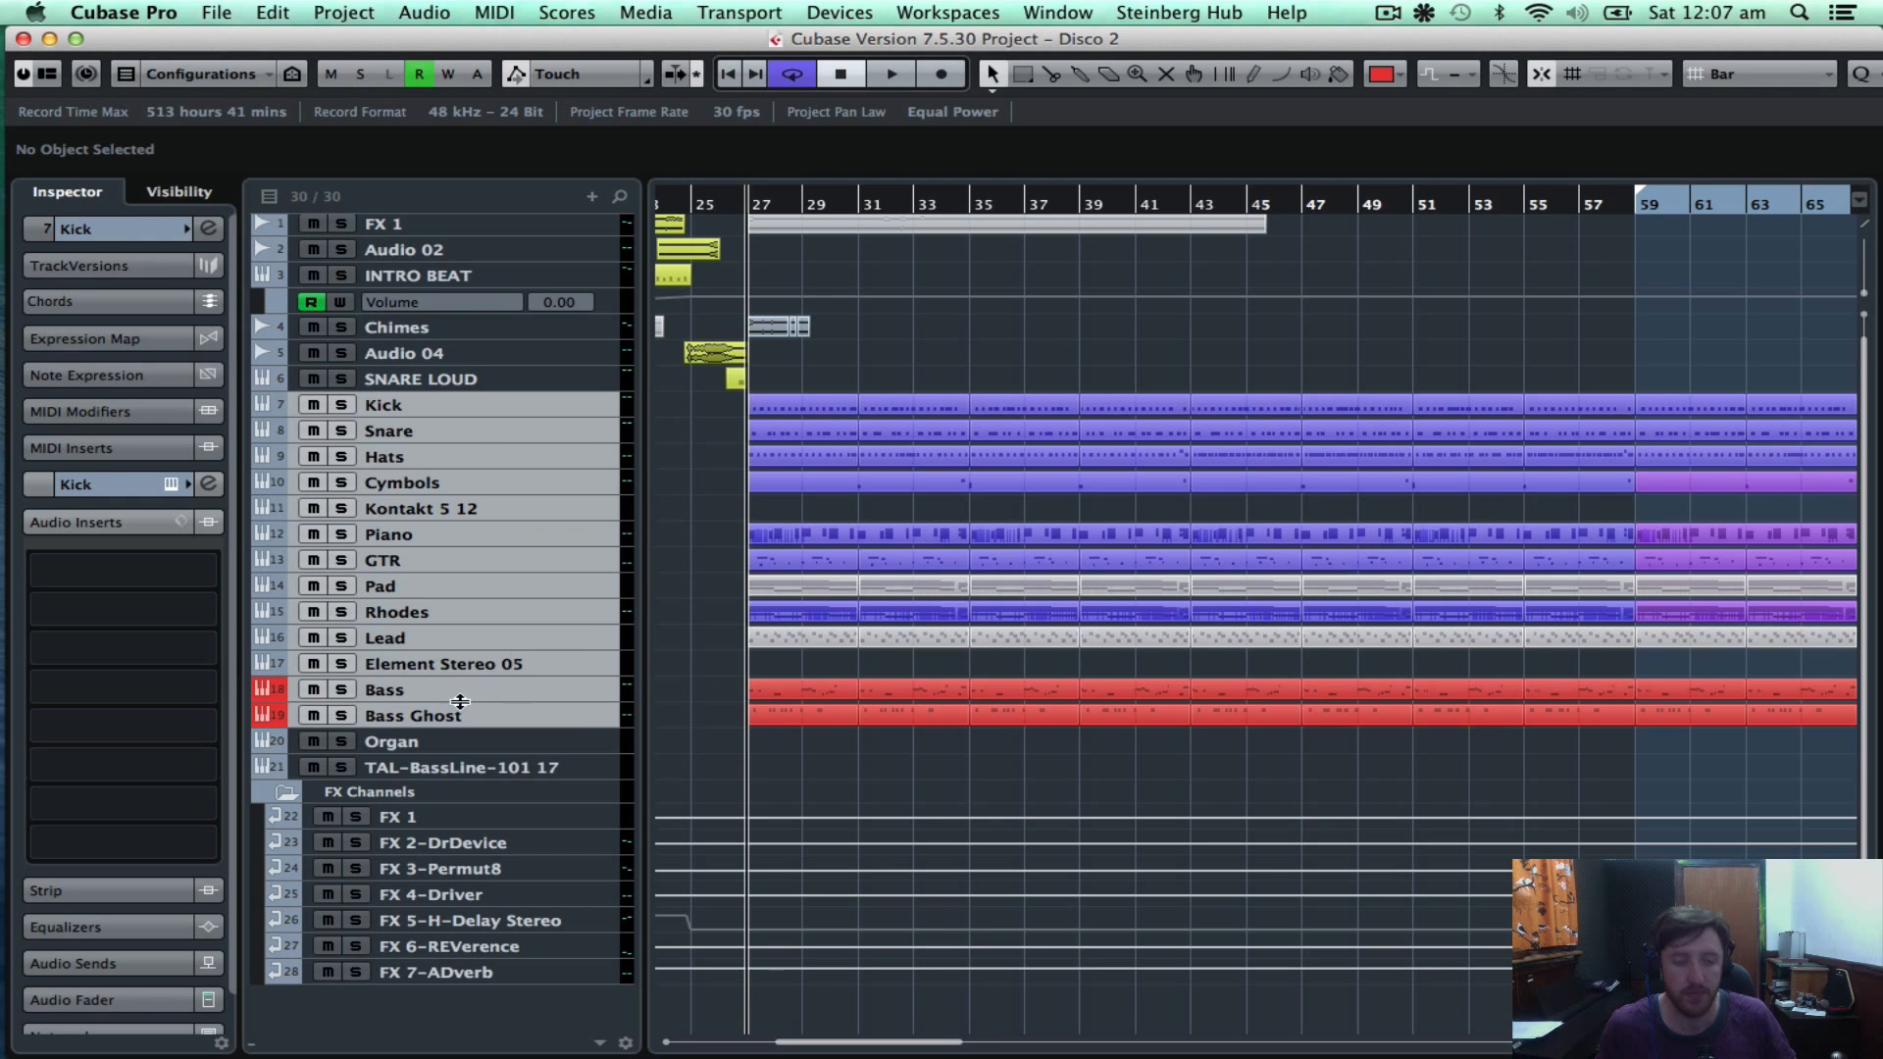
key(F3)
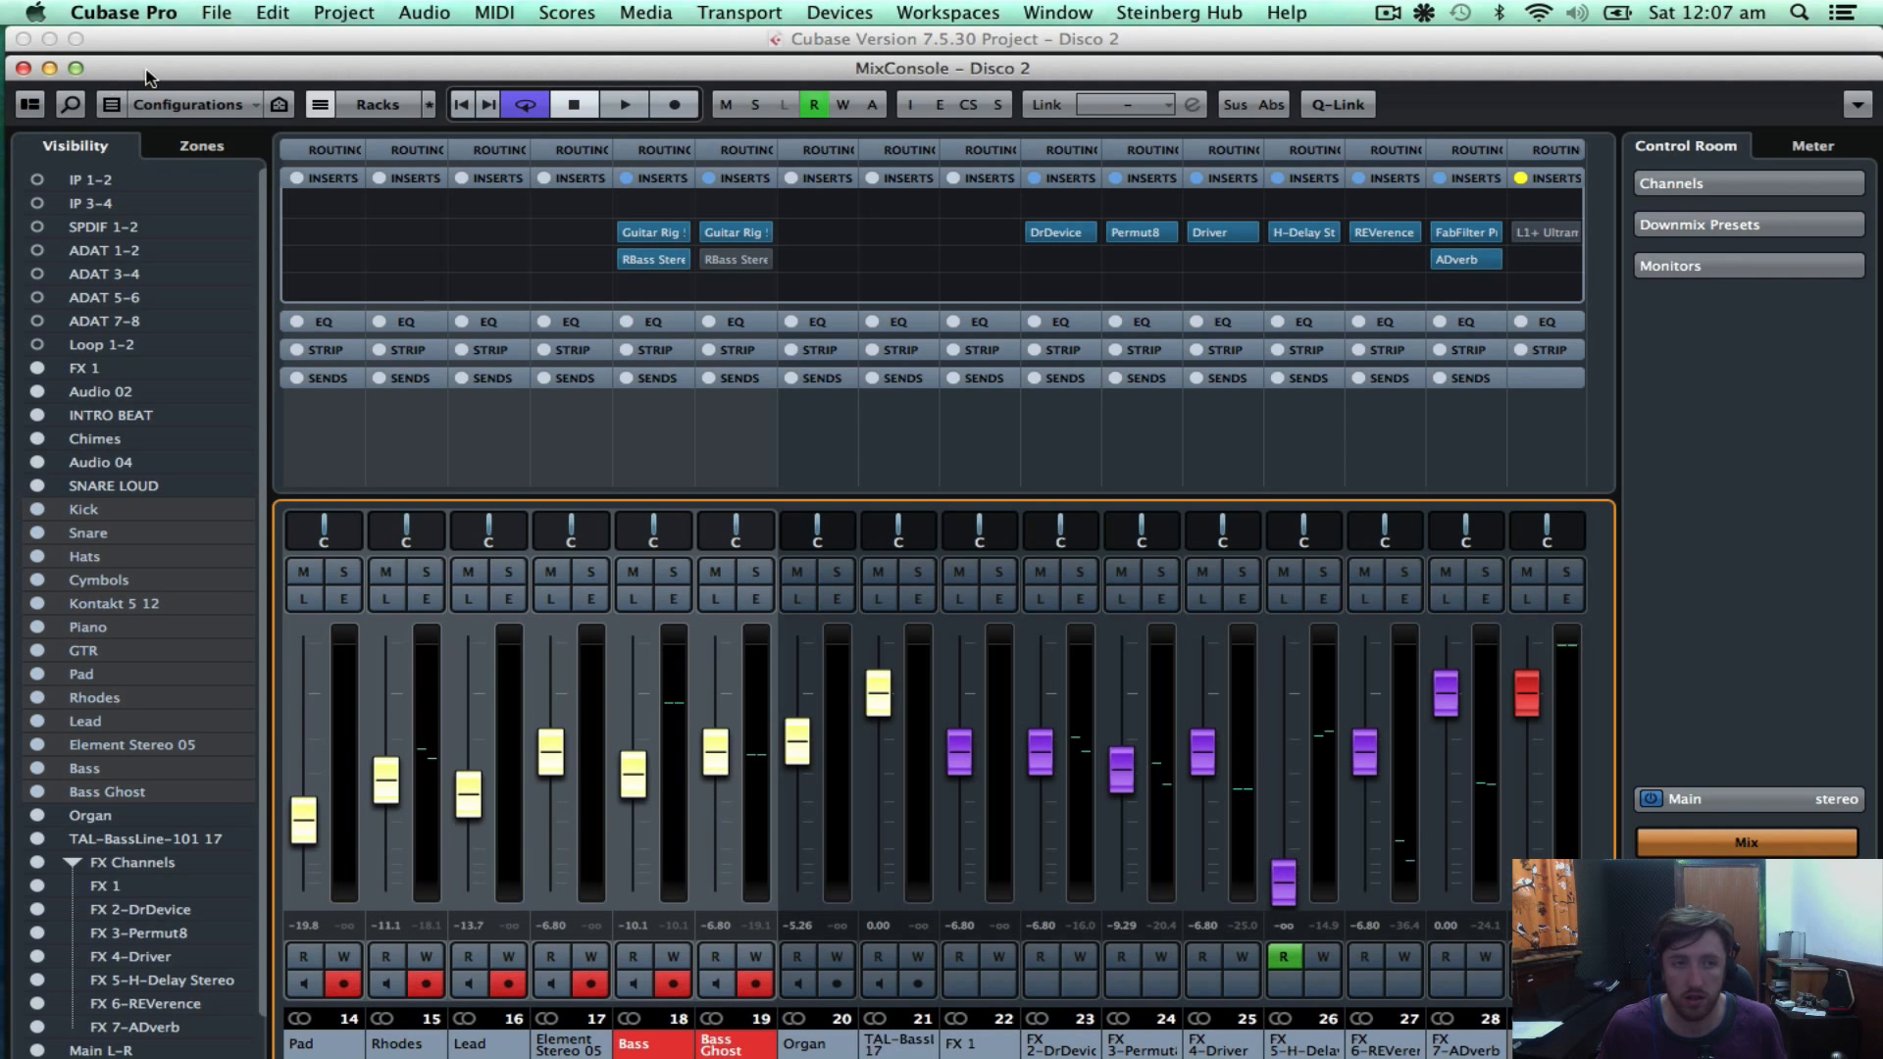
Enlarge the MixConsole window and narrow its channel strips so the channels from Kick through Bass Ghost are all in view.
click(75, 68)
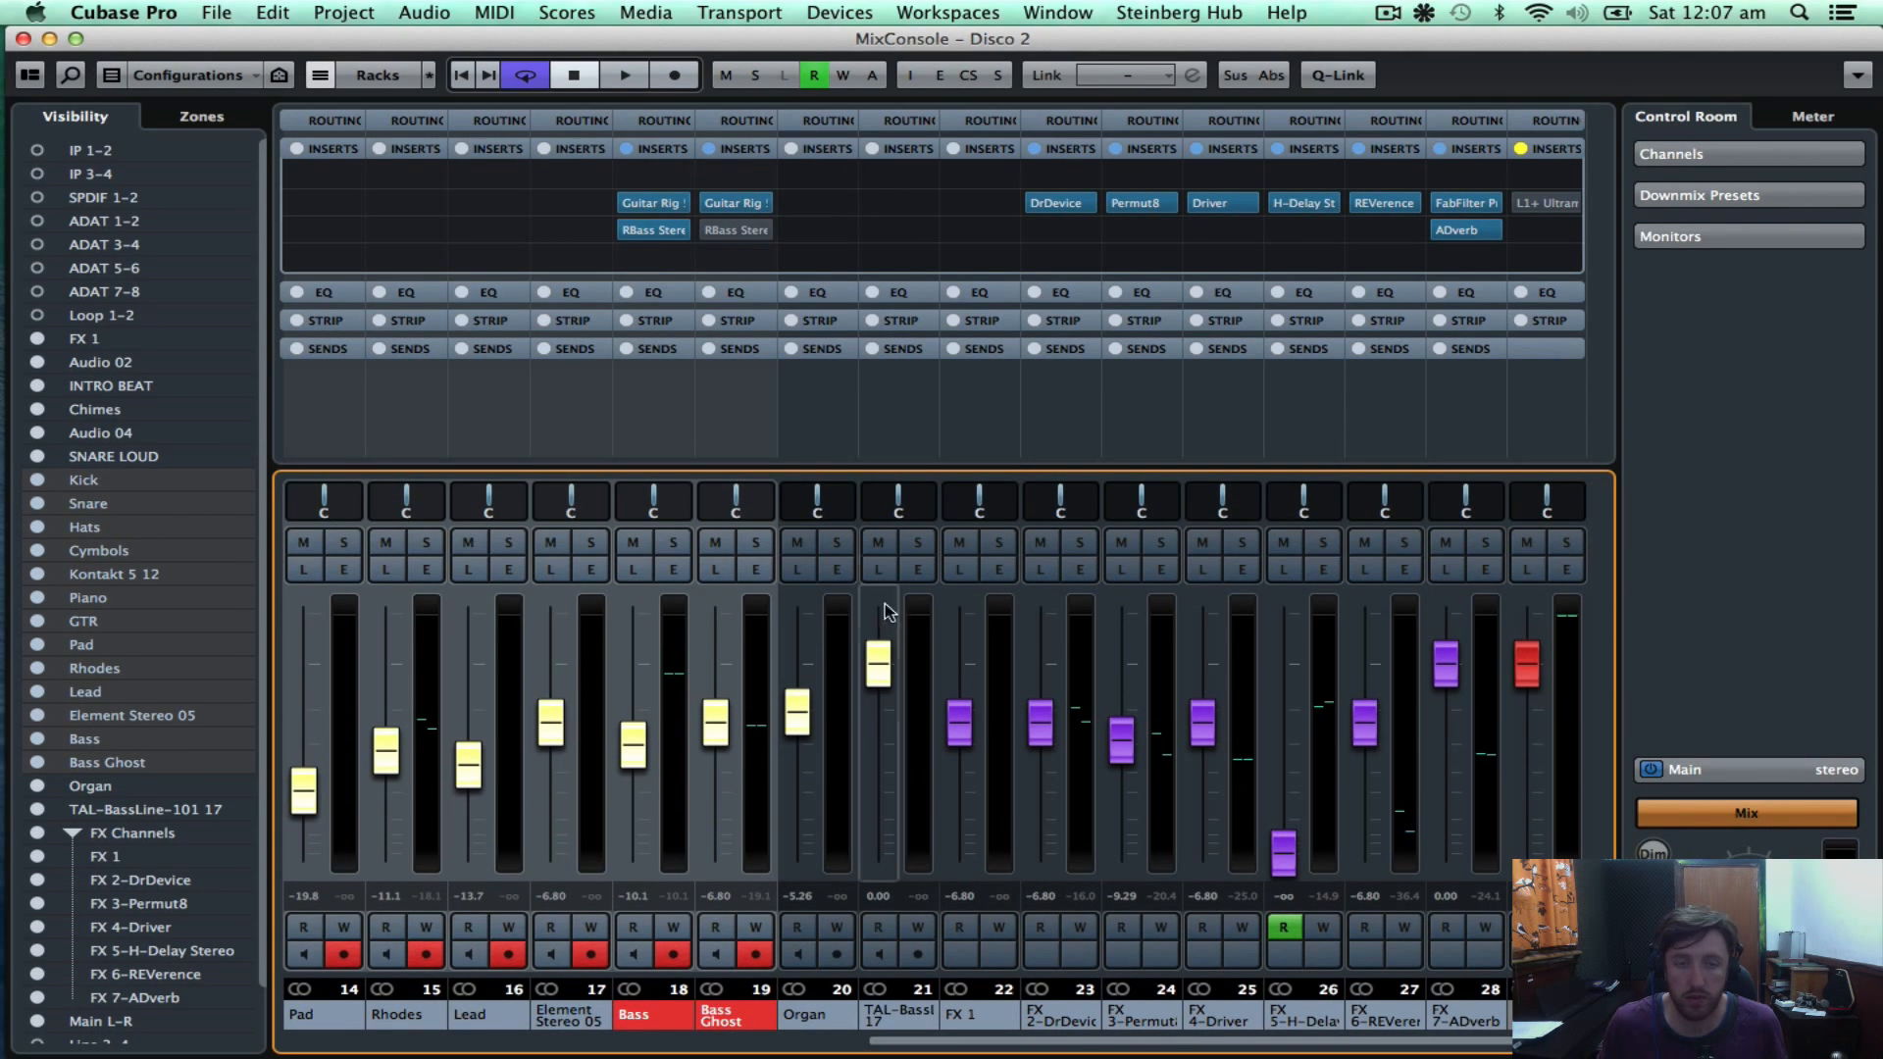
drag(1080, 1042, 716, 1056)
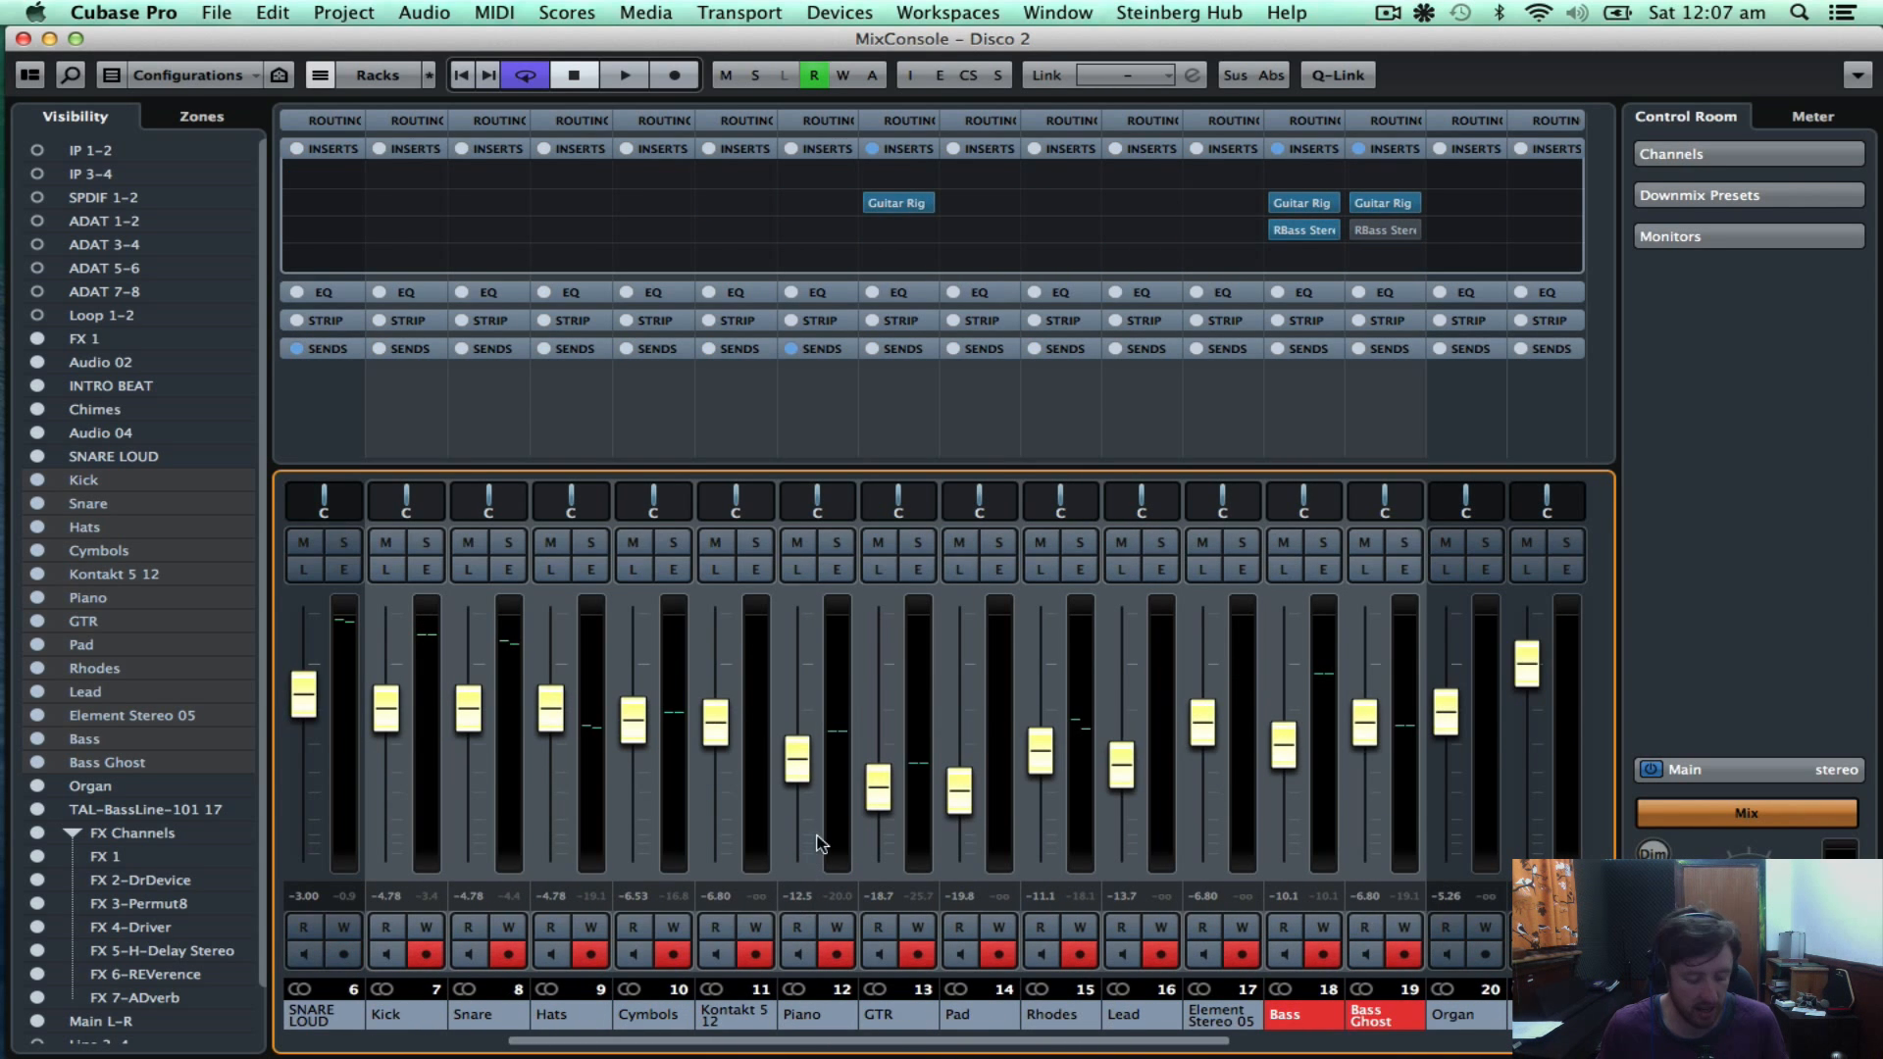
key(g)
key(g)
key(g)
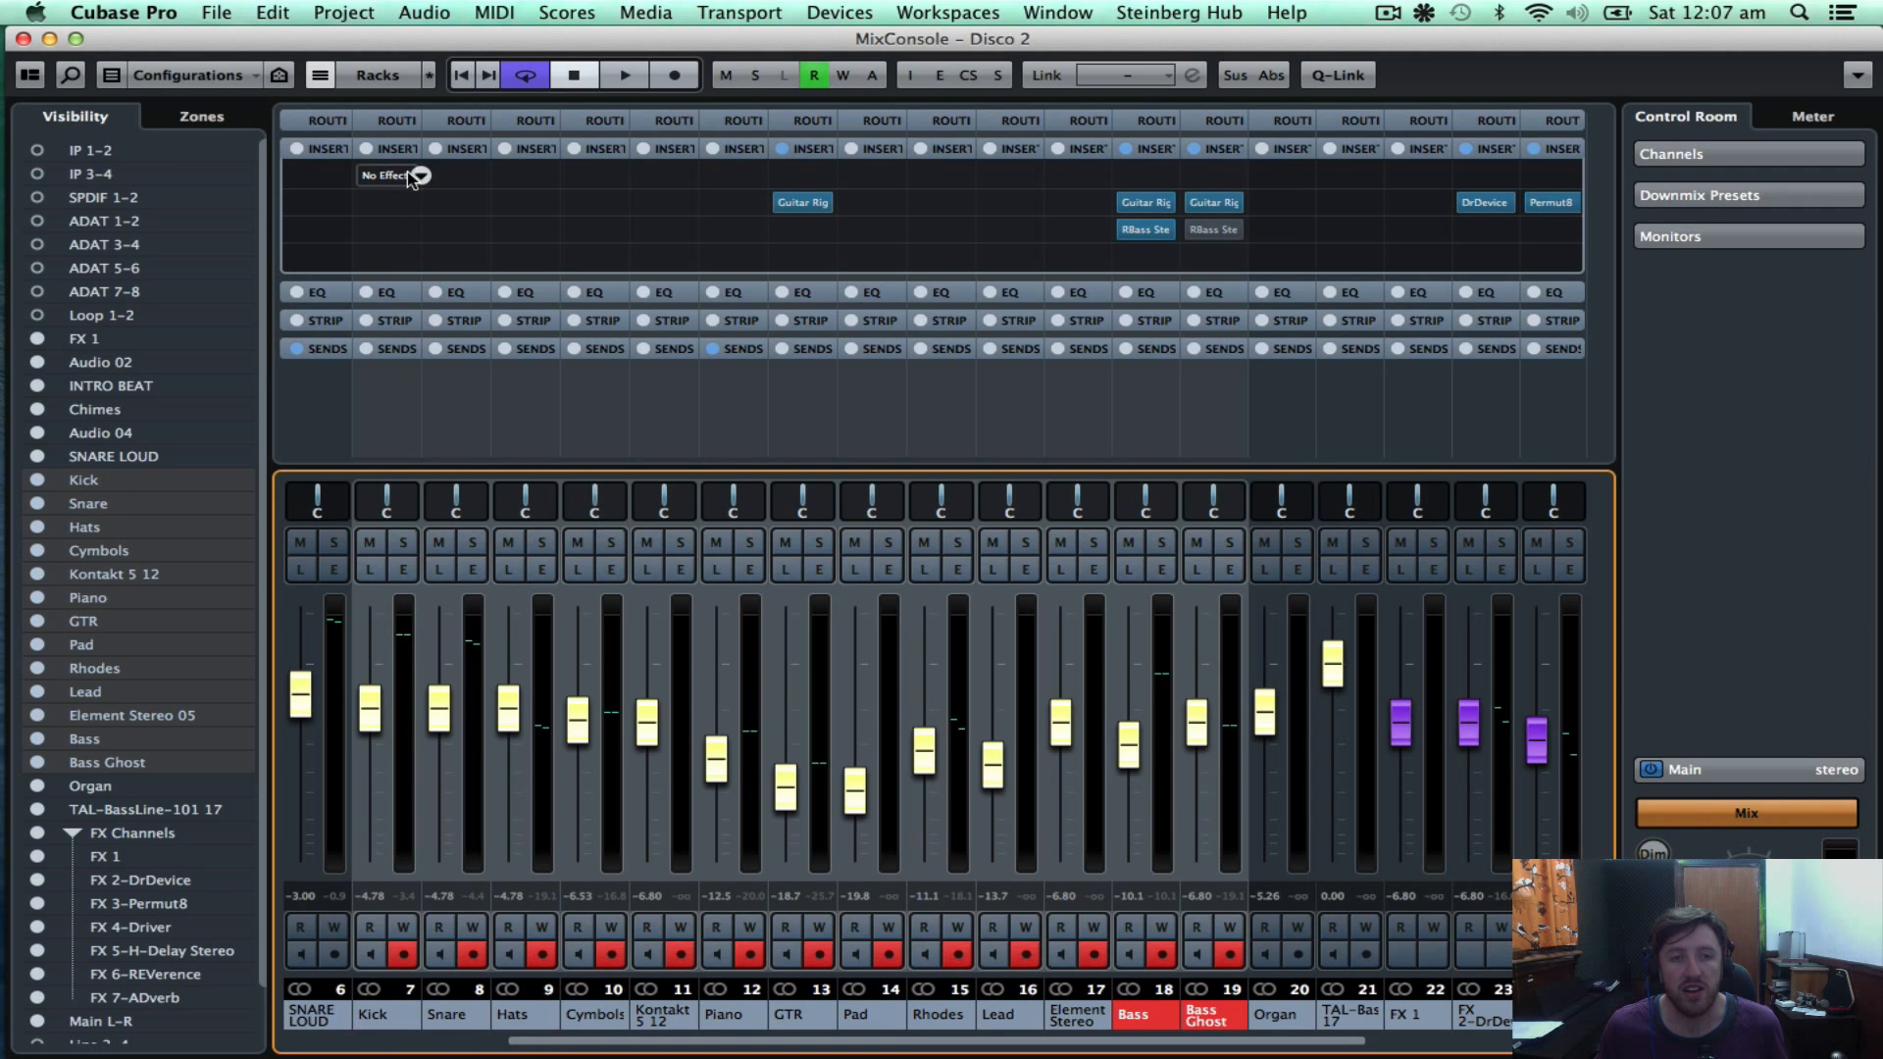
Try Virtual Mix Rack in the Kick channel's first insert slot, close its window and clear the slot again.
click(410, 179)
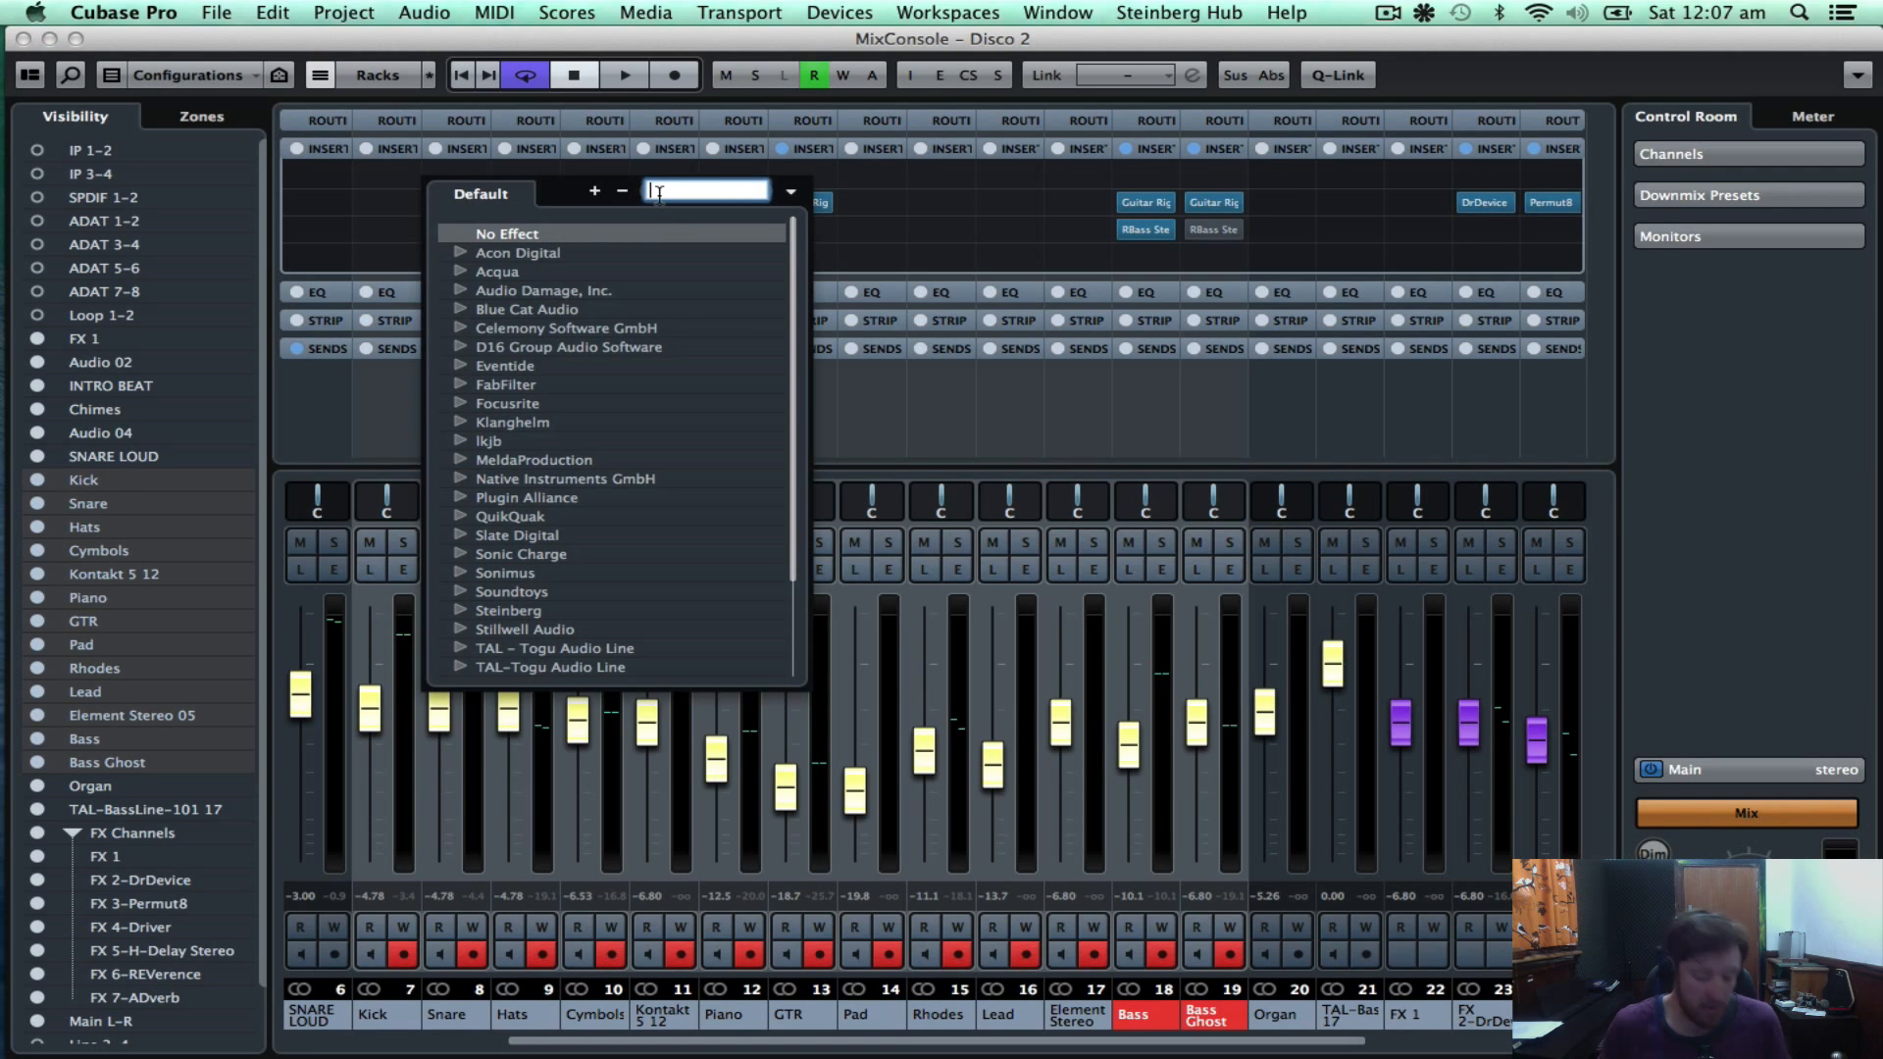
text(virtua)
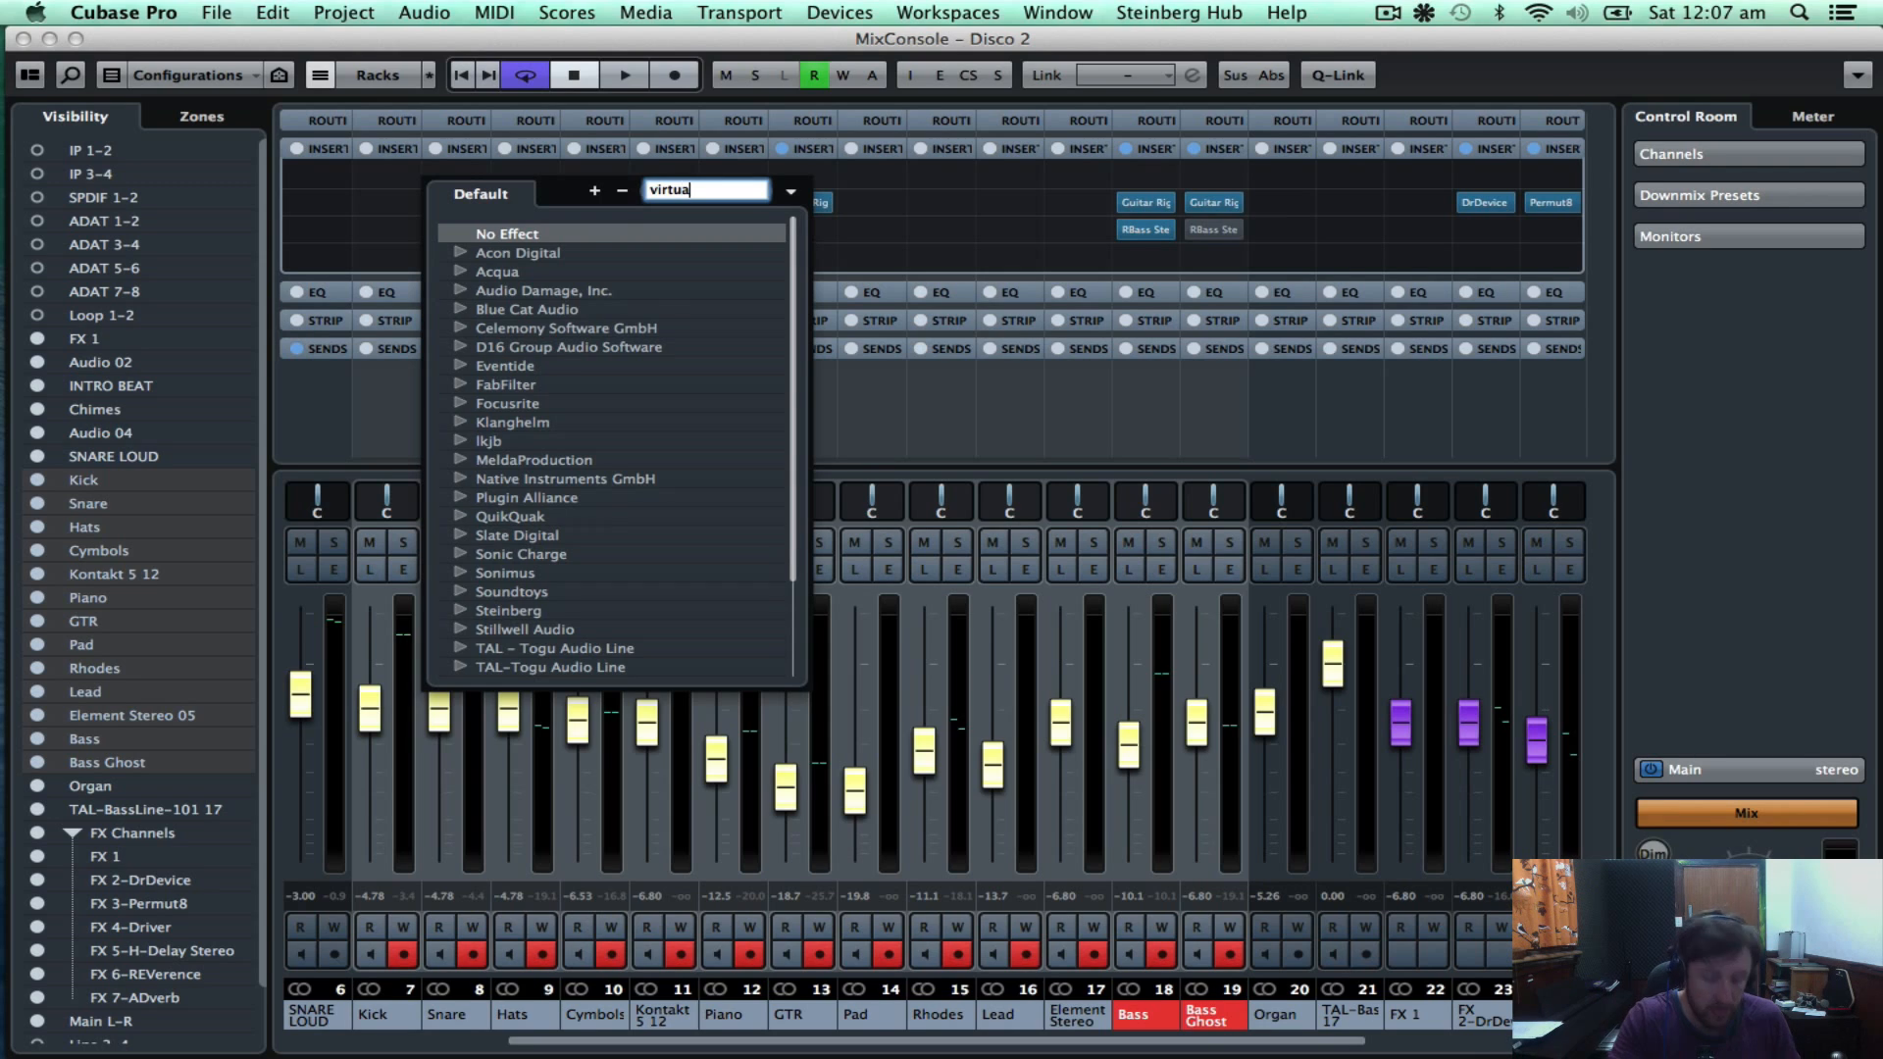
text(l)
key(Escape)
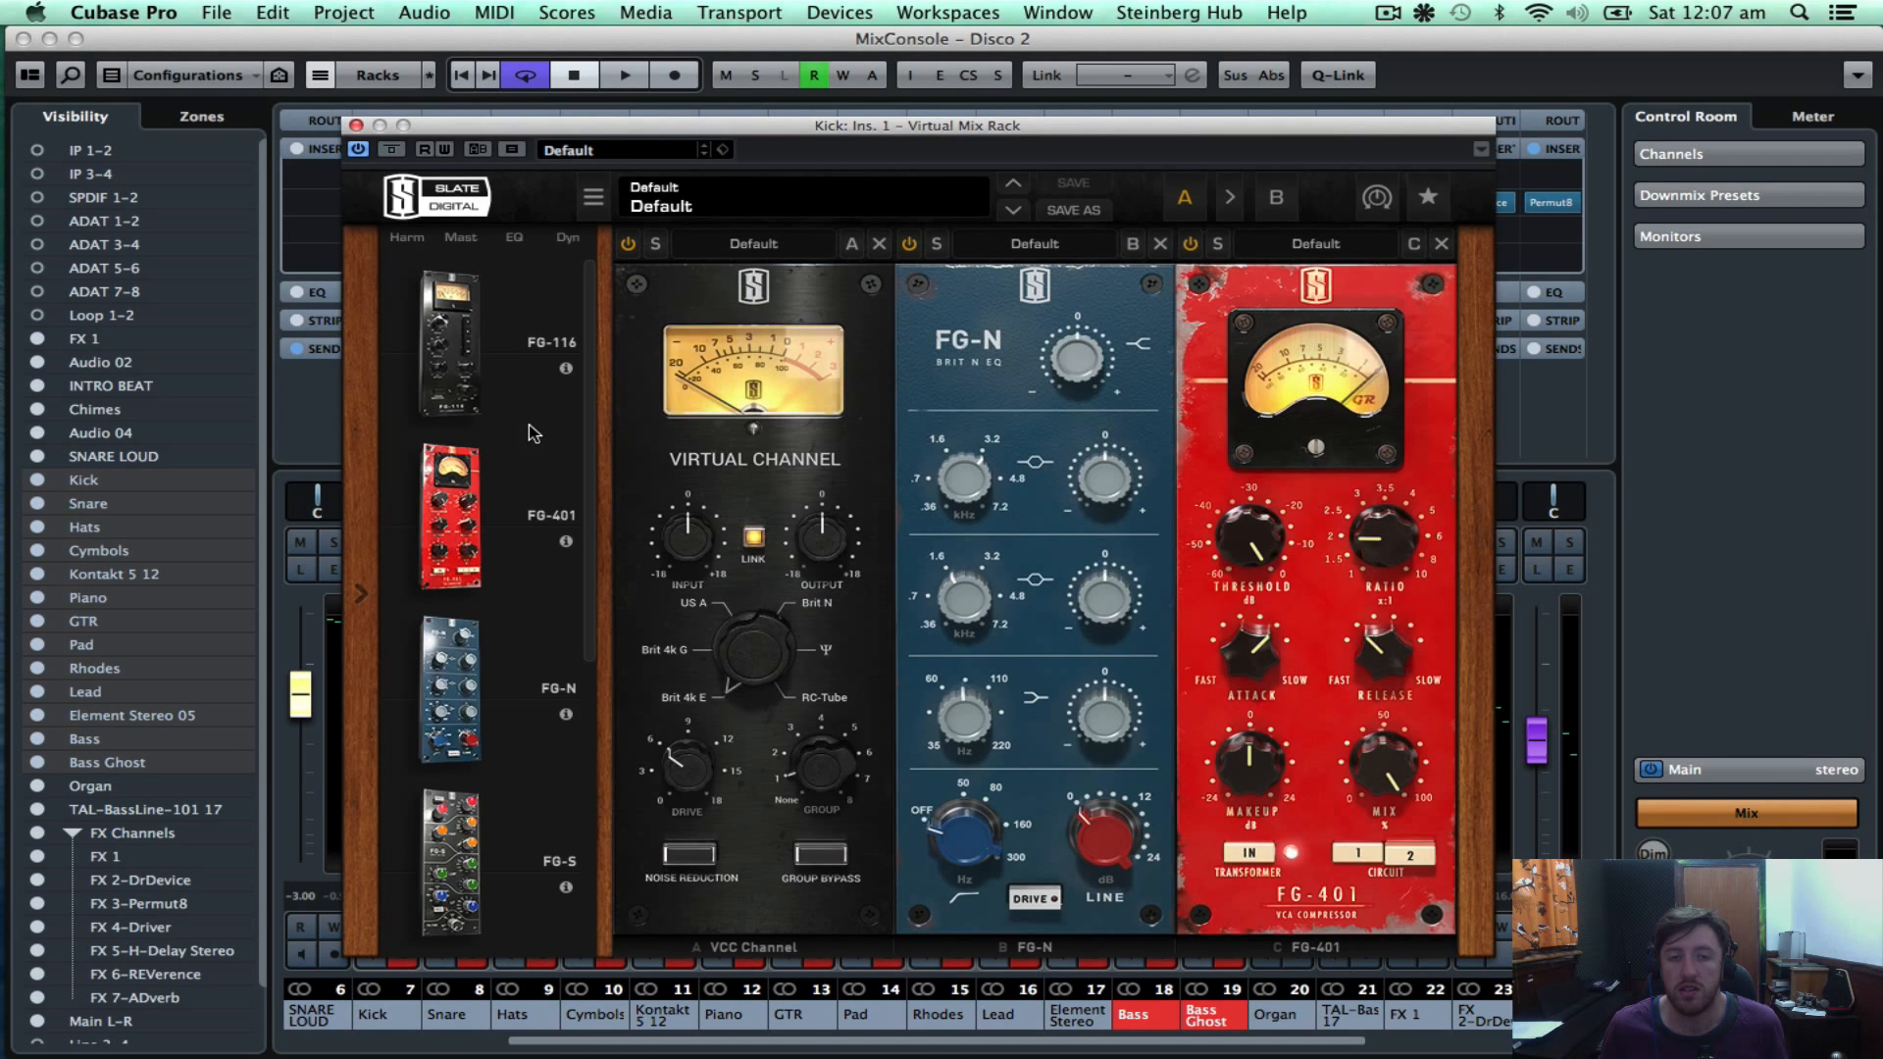
click(356, 127)
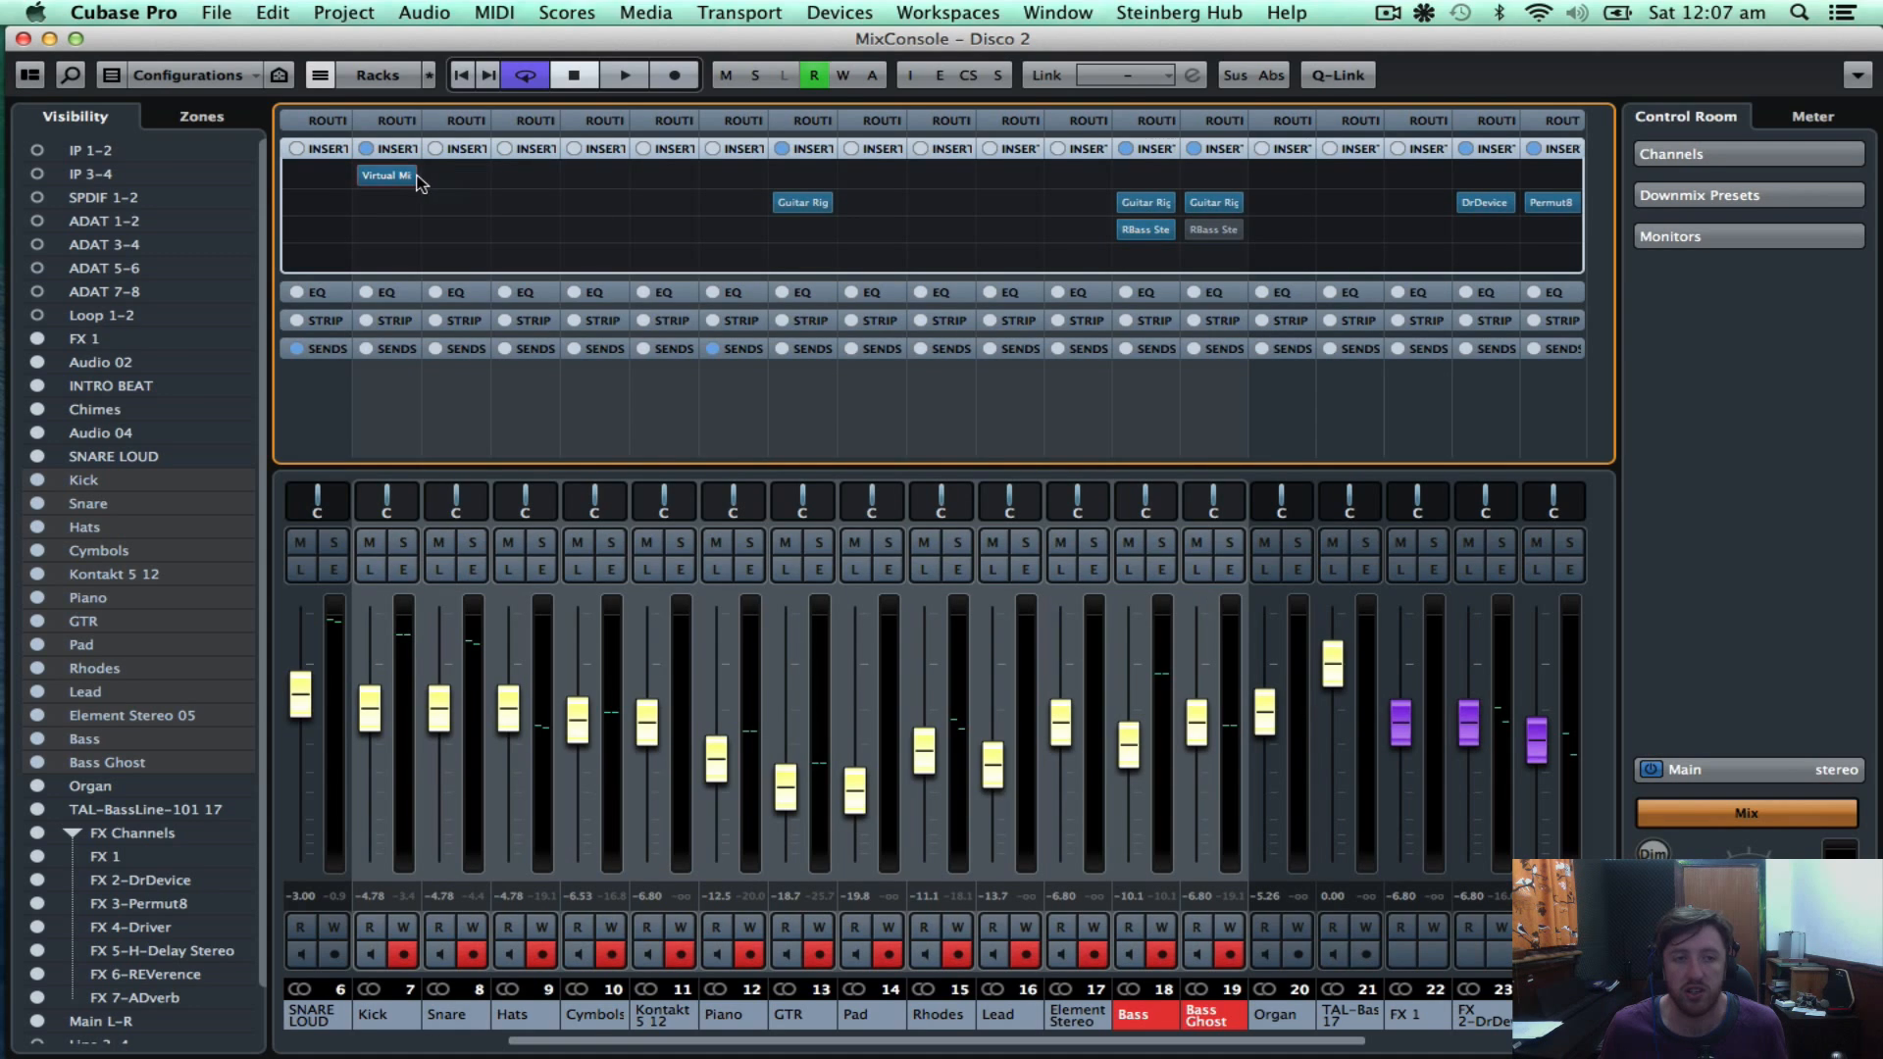
click(420, 177)
click(515, 239)
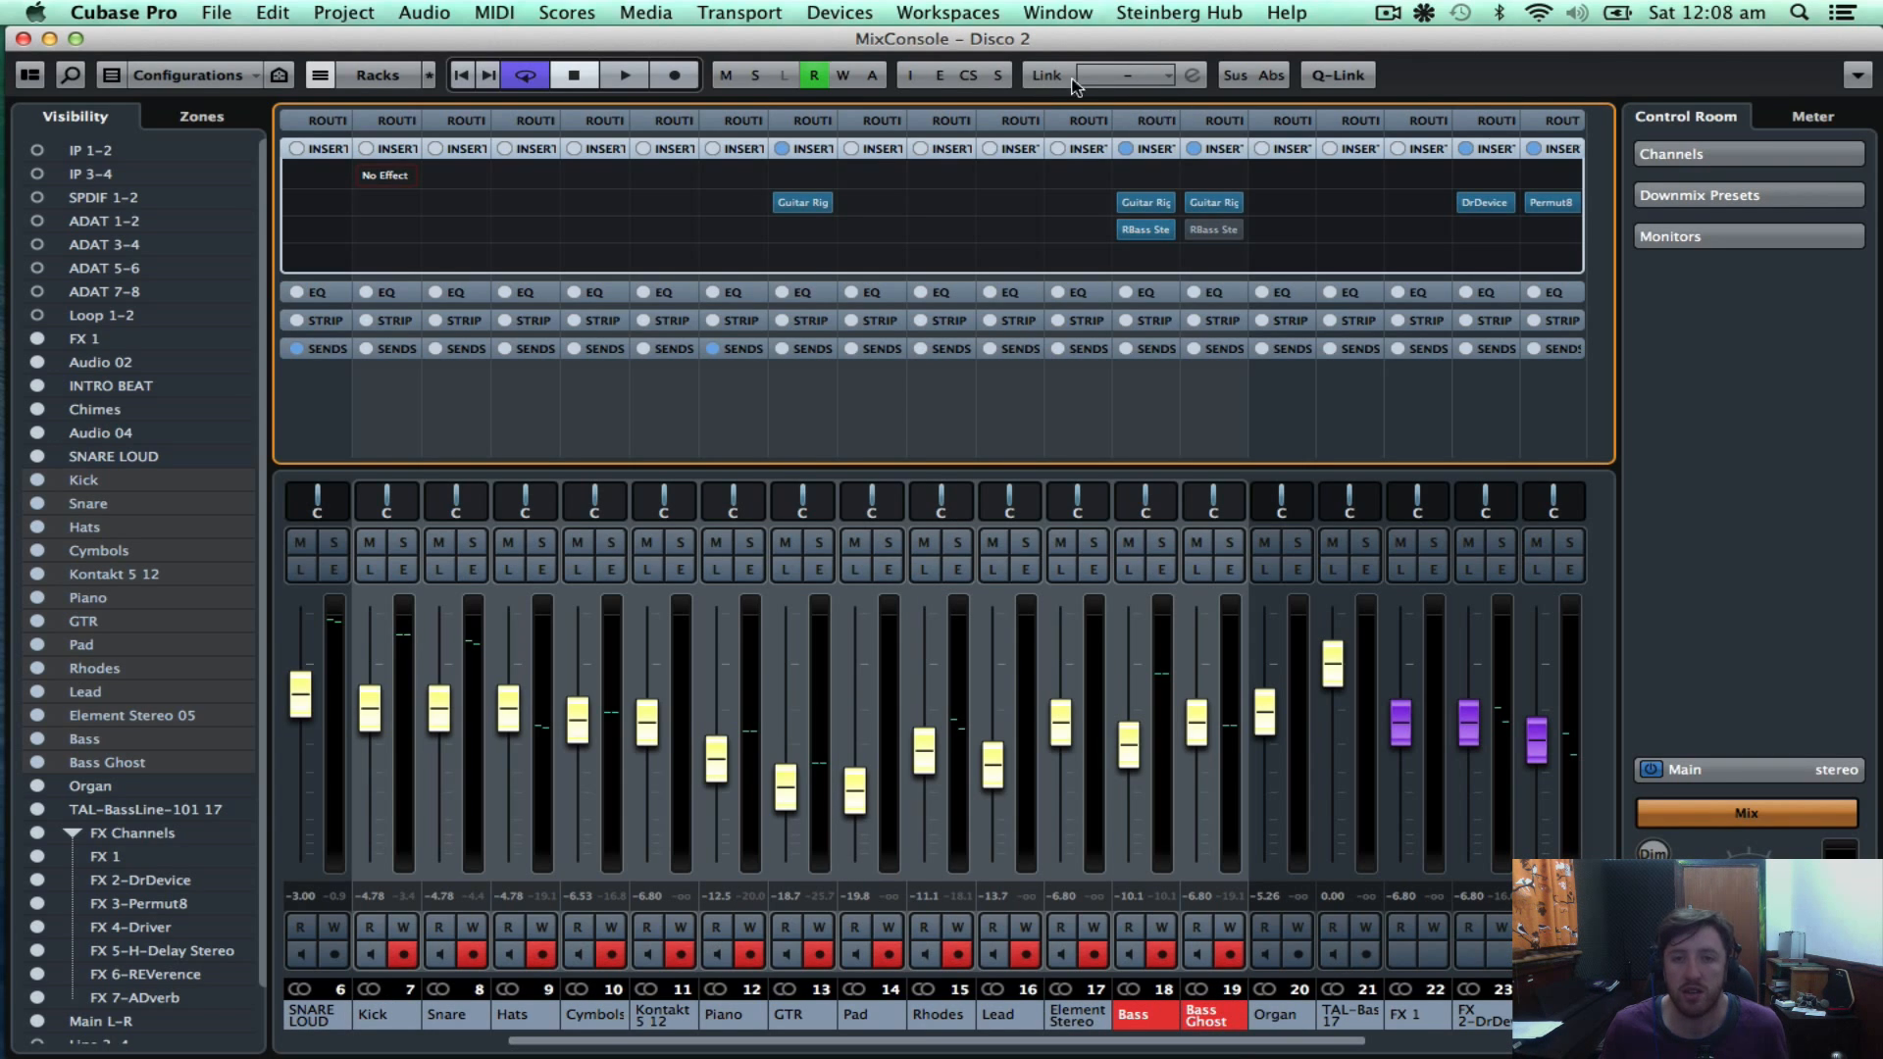
Link the selected channels as Link 1 with sends, inserts and routing, and load Virtual Mix Rack into Kick's first insert slot.
click(1047, 76)
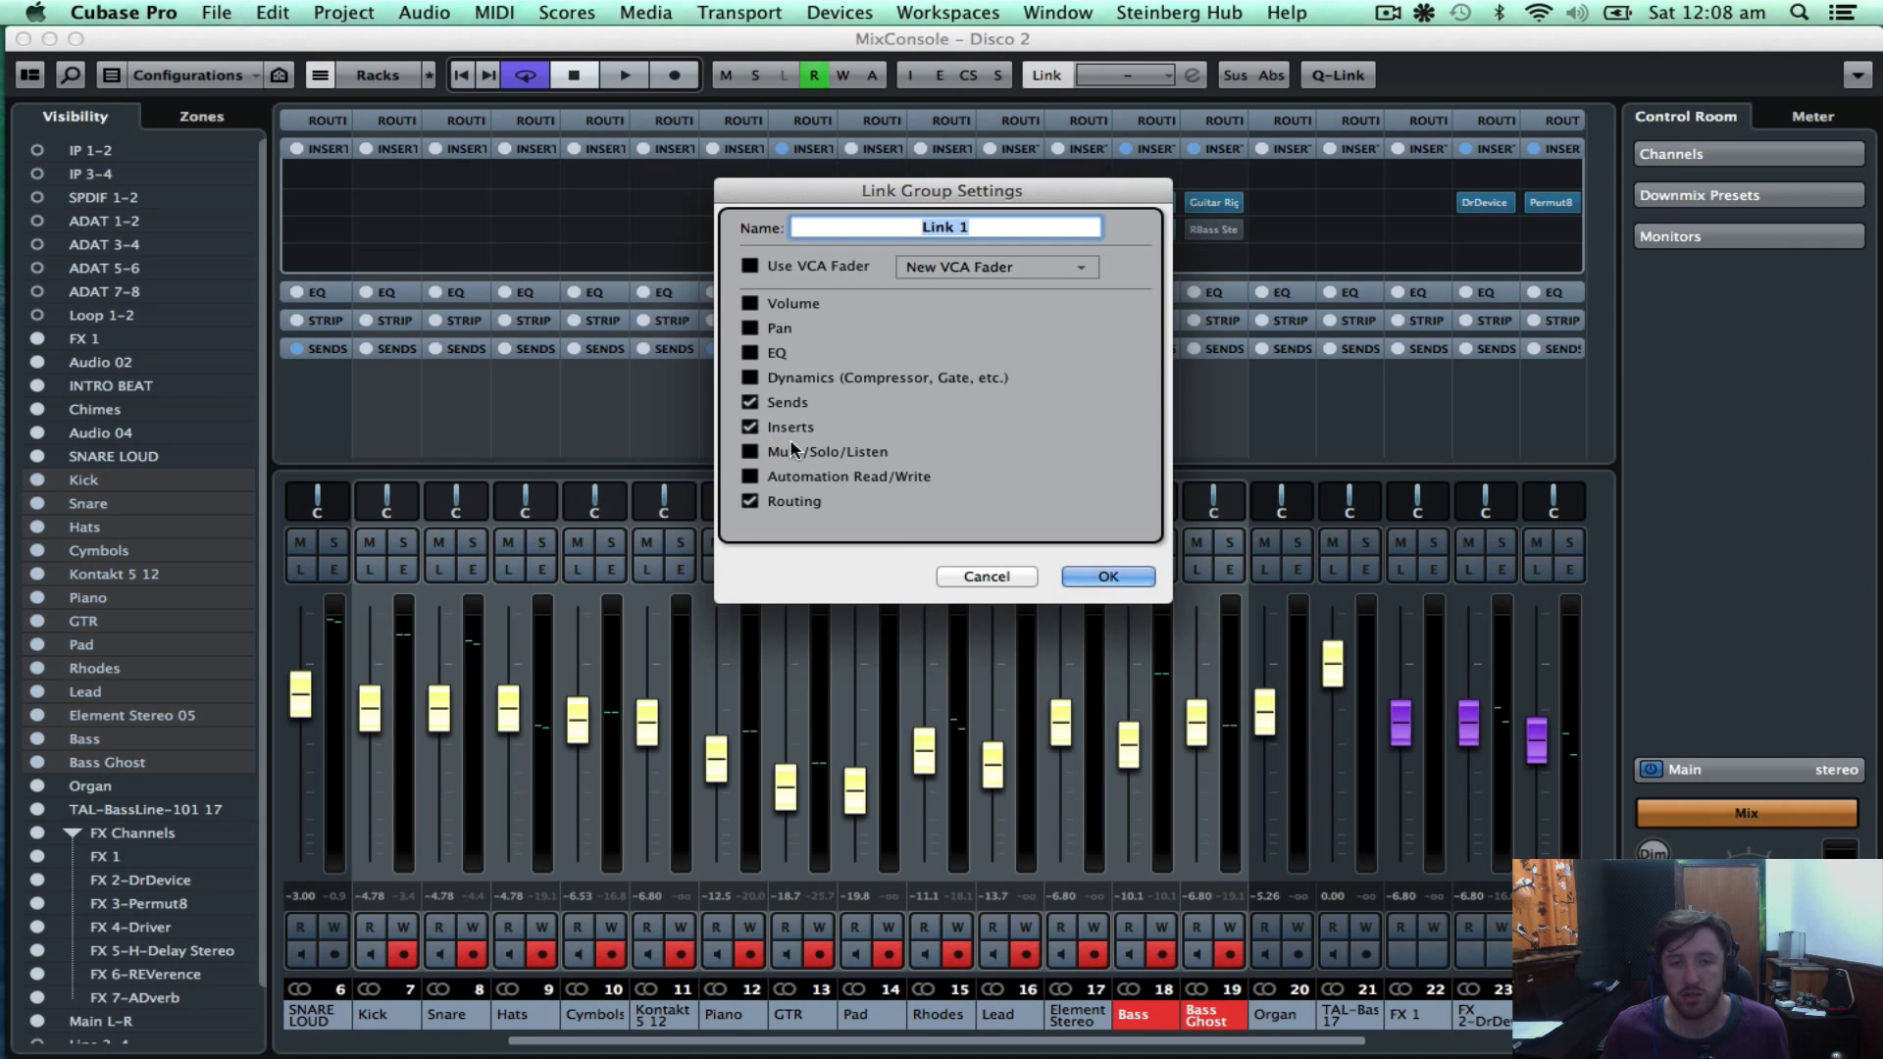
click(1109, 577)
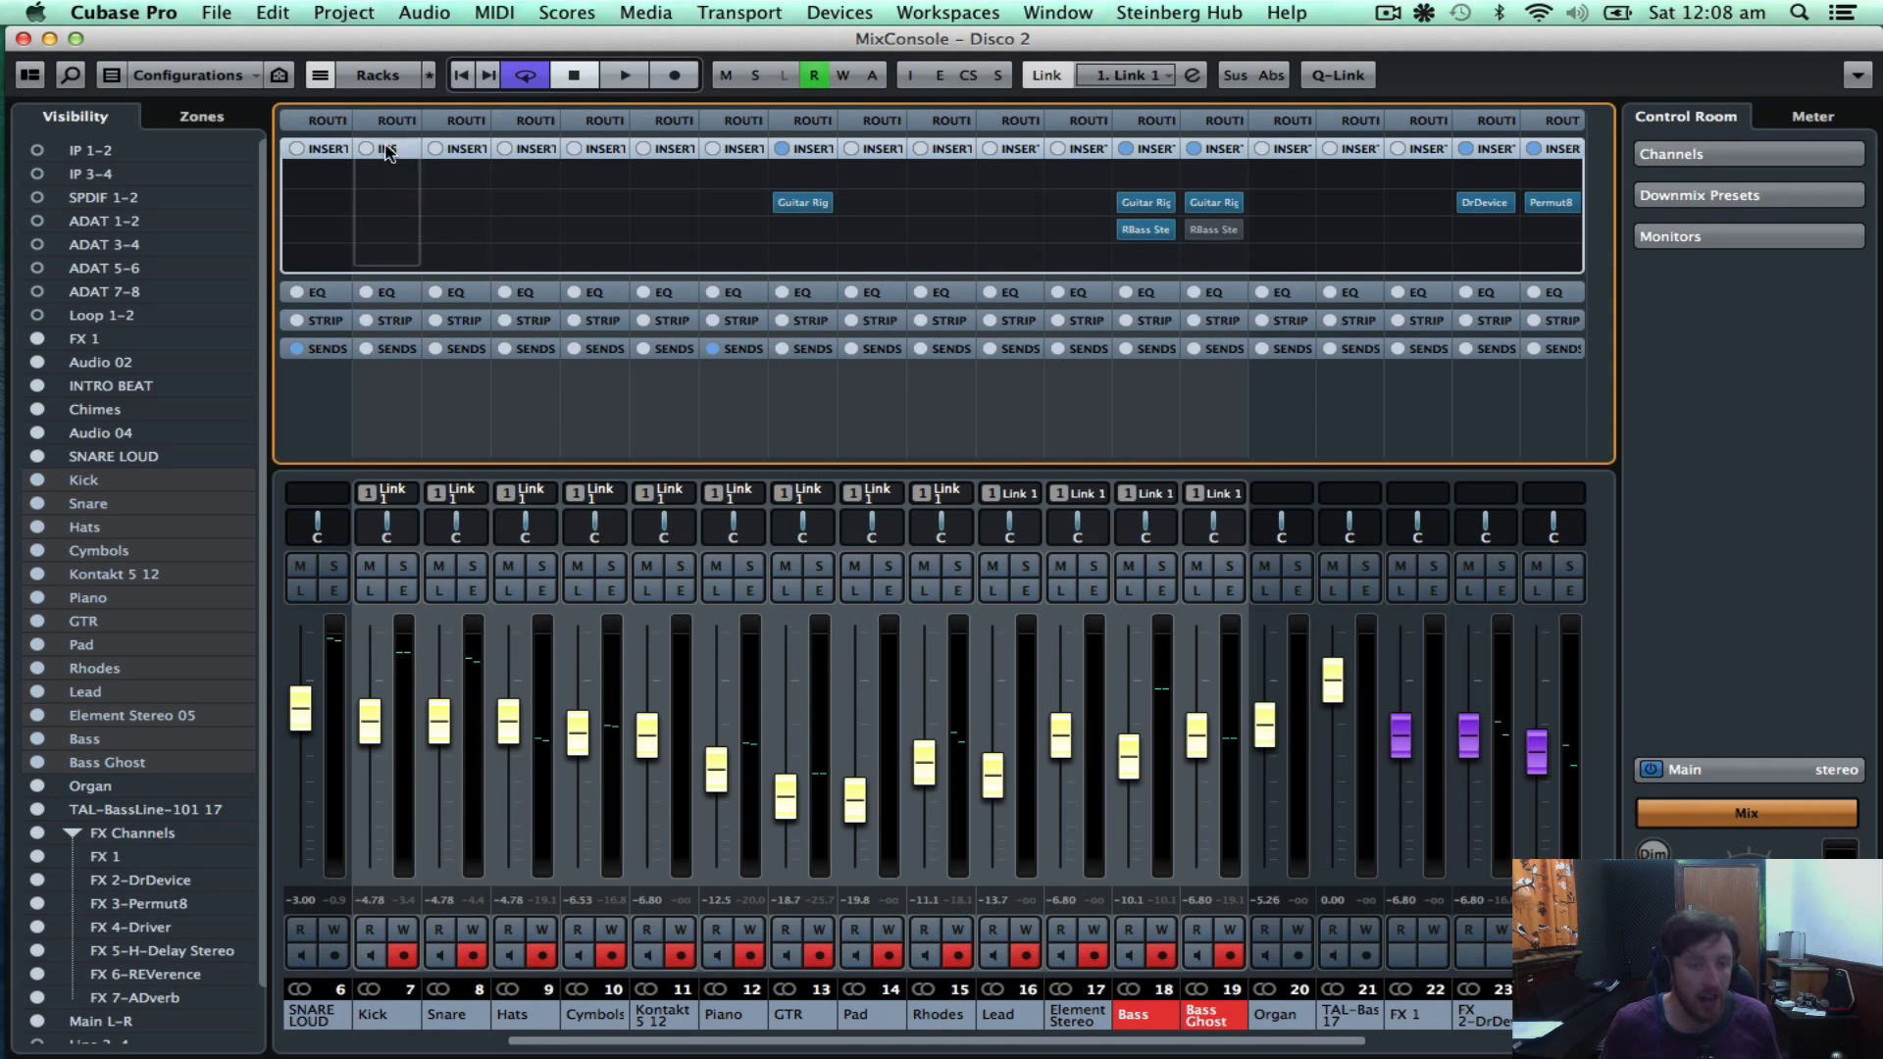
click(415, 185)
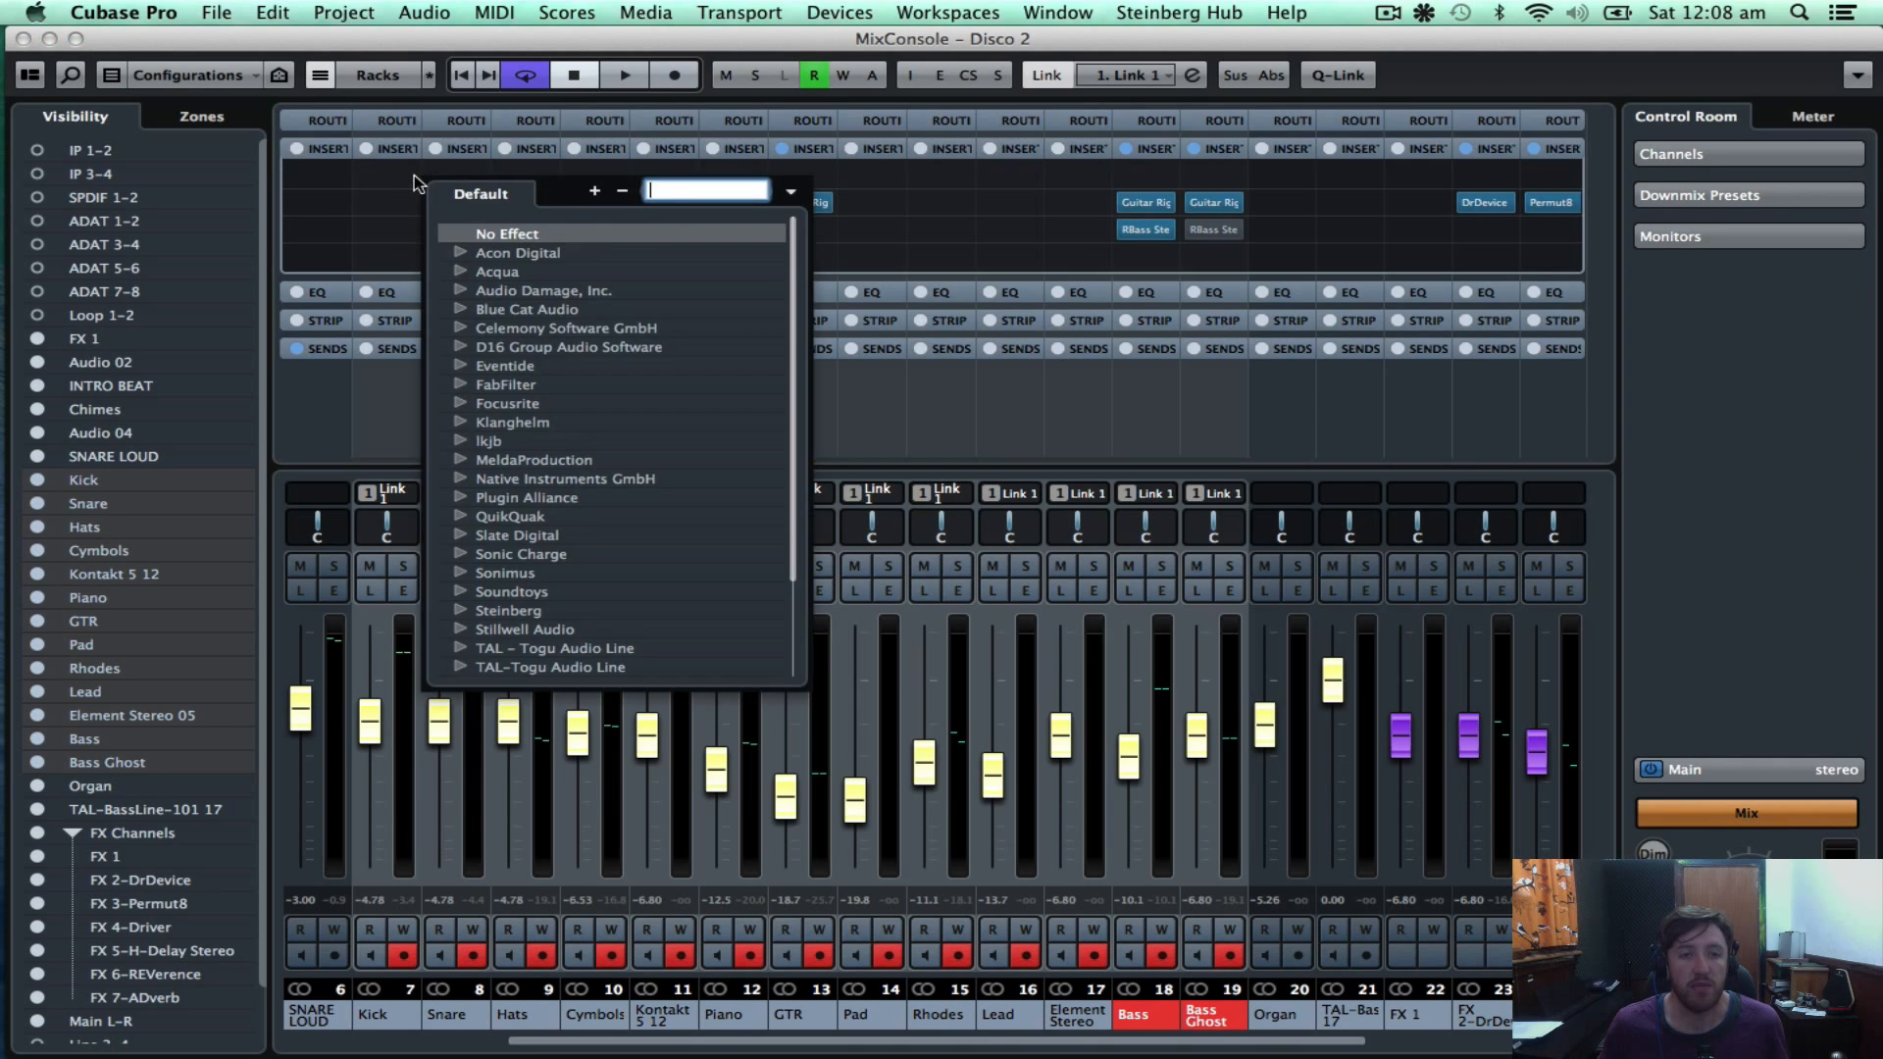
text(vi)
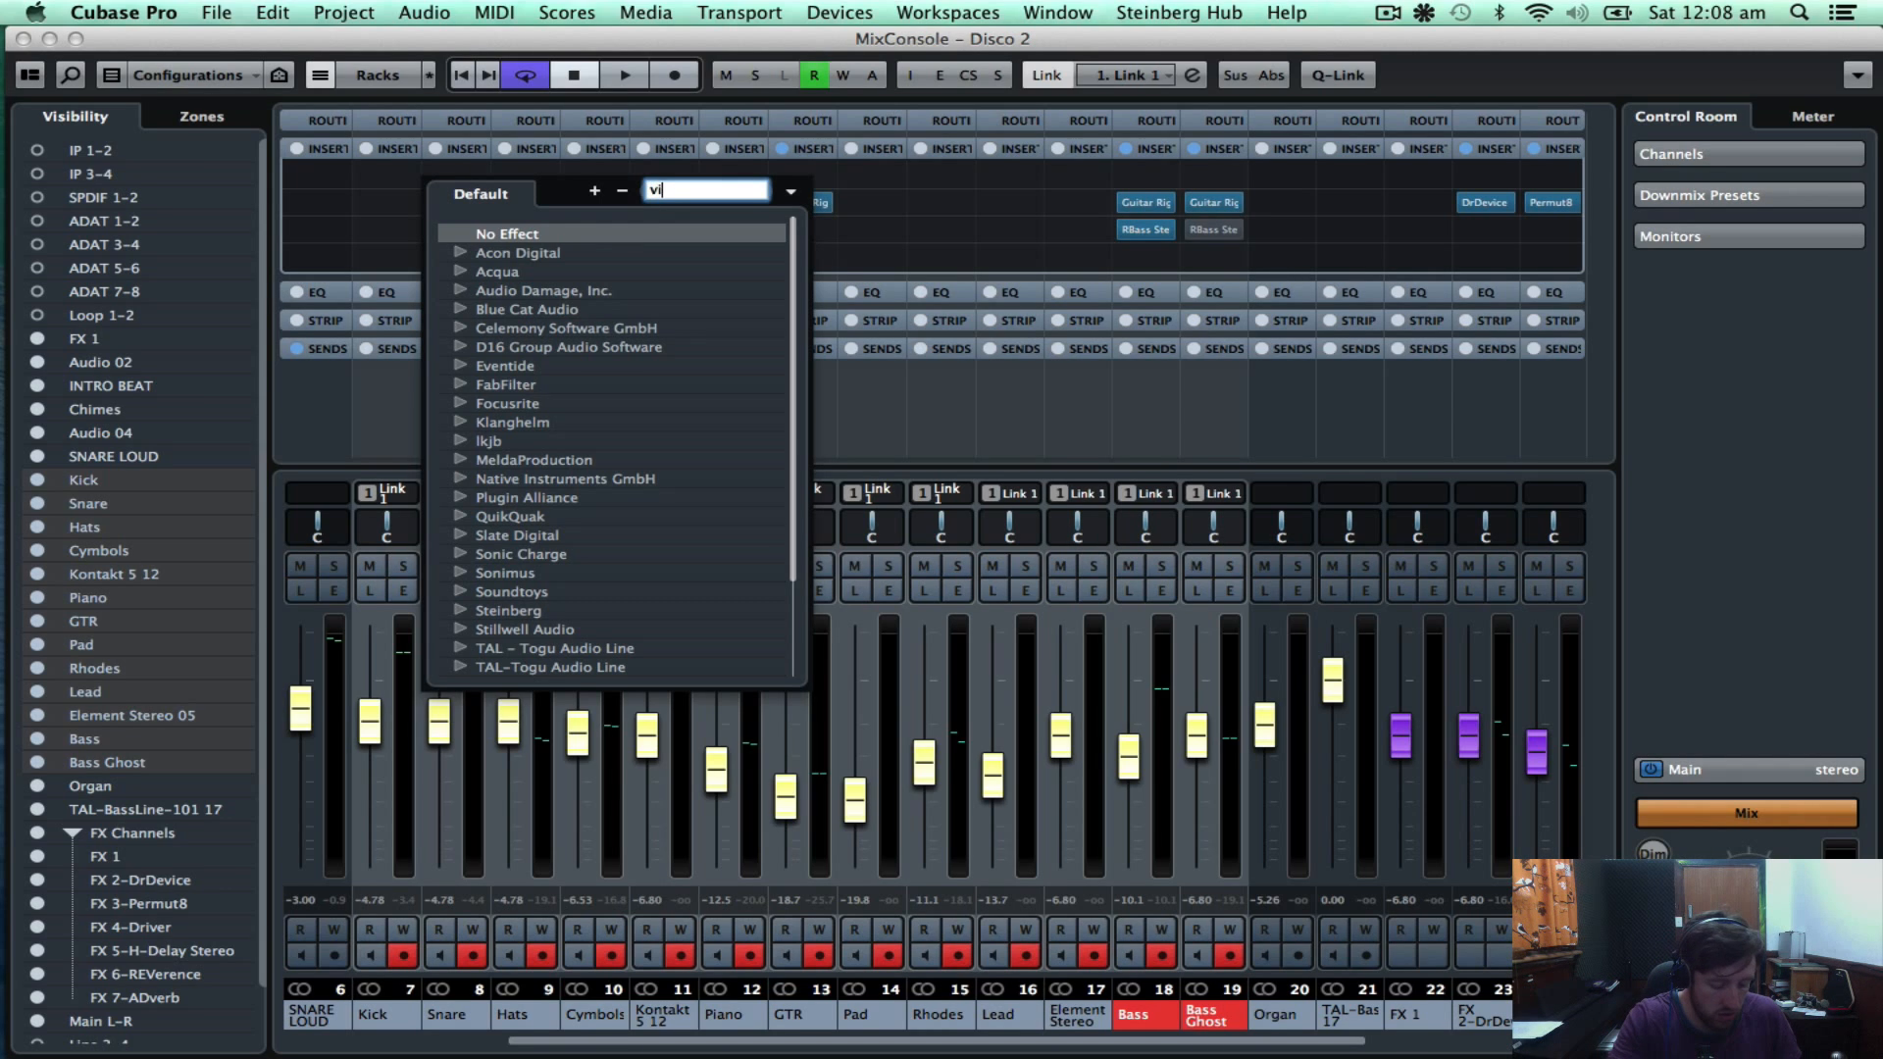
text(rtual)
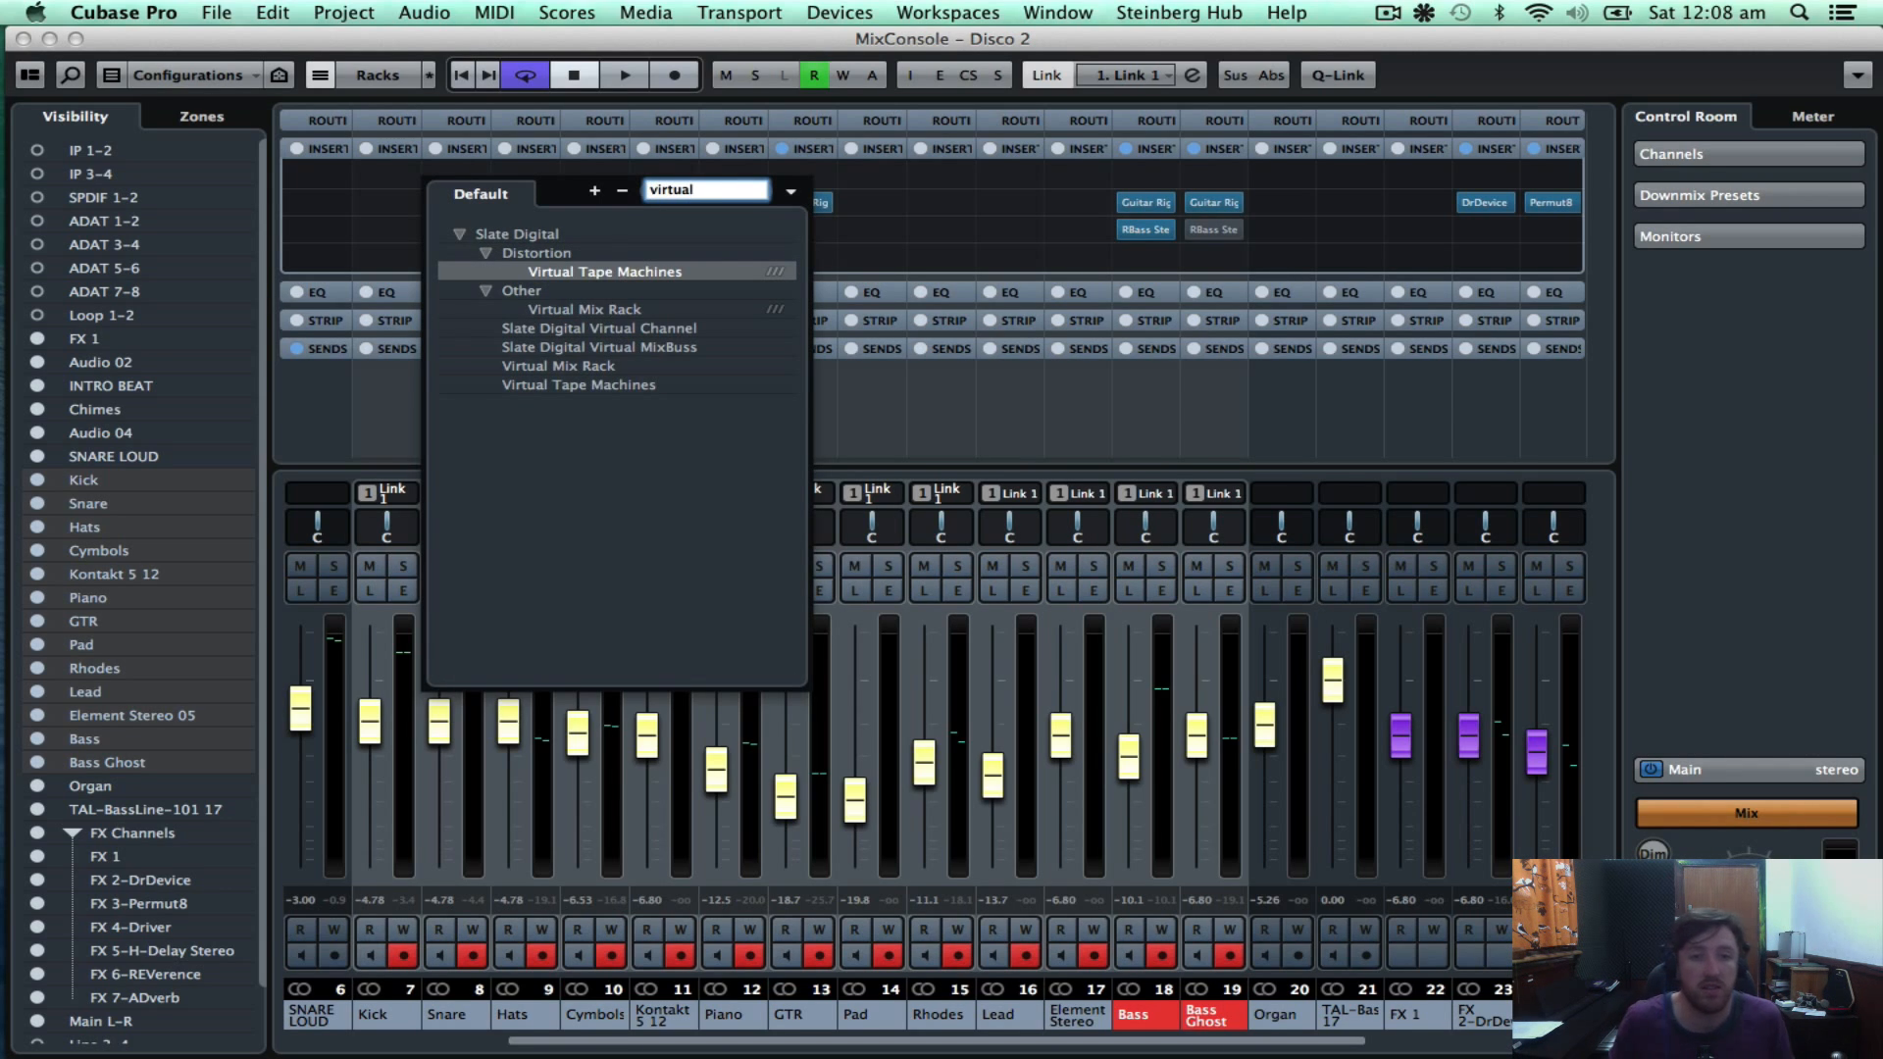
click(597, 310)
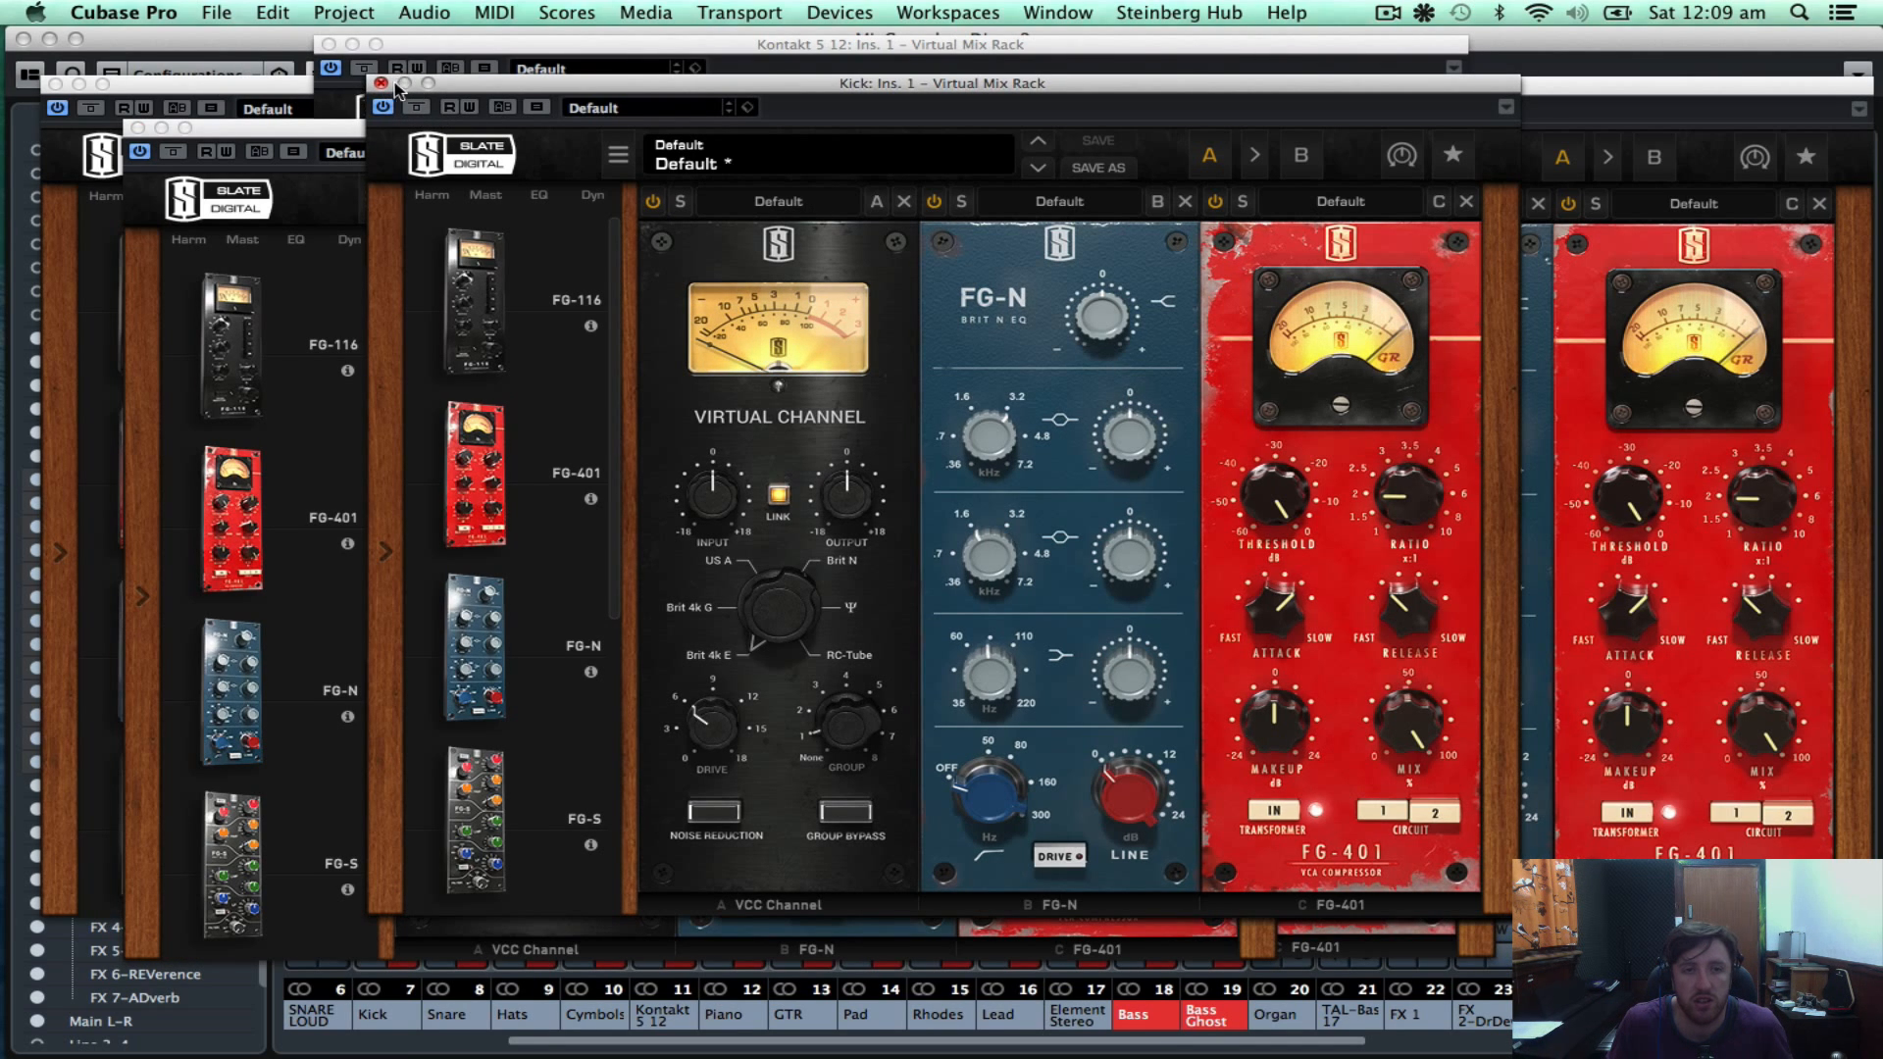
Close all the open Virtual Mix Rack windows of the linked channels.
click(381, 86)
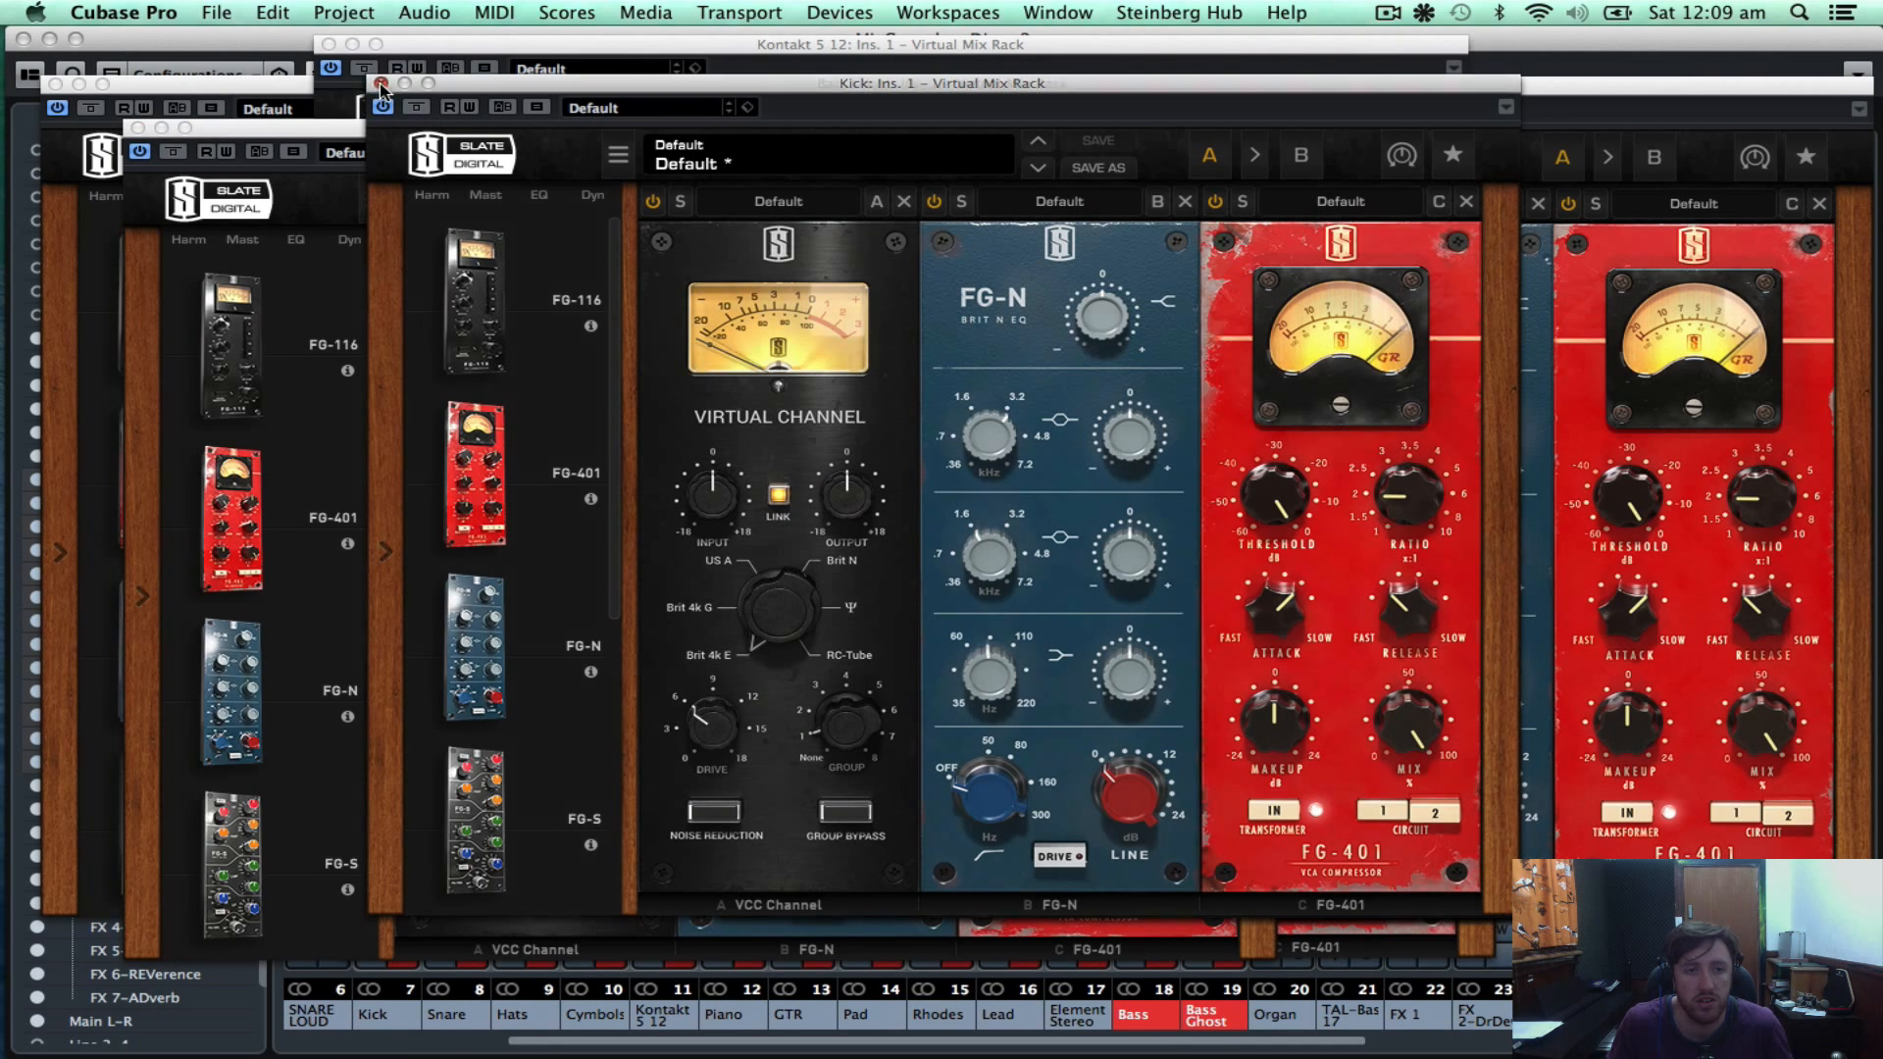
click(139, 127)
click(55, 85)
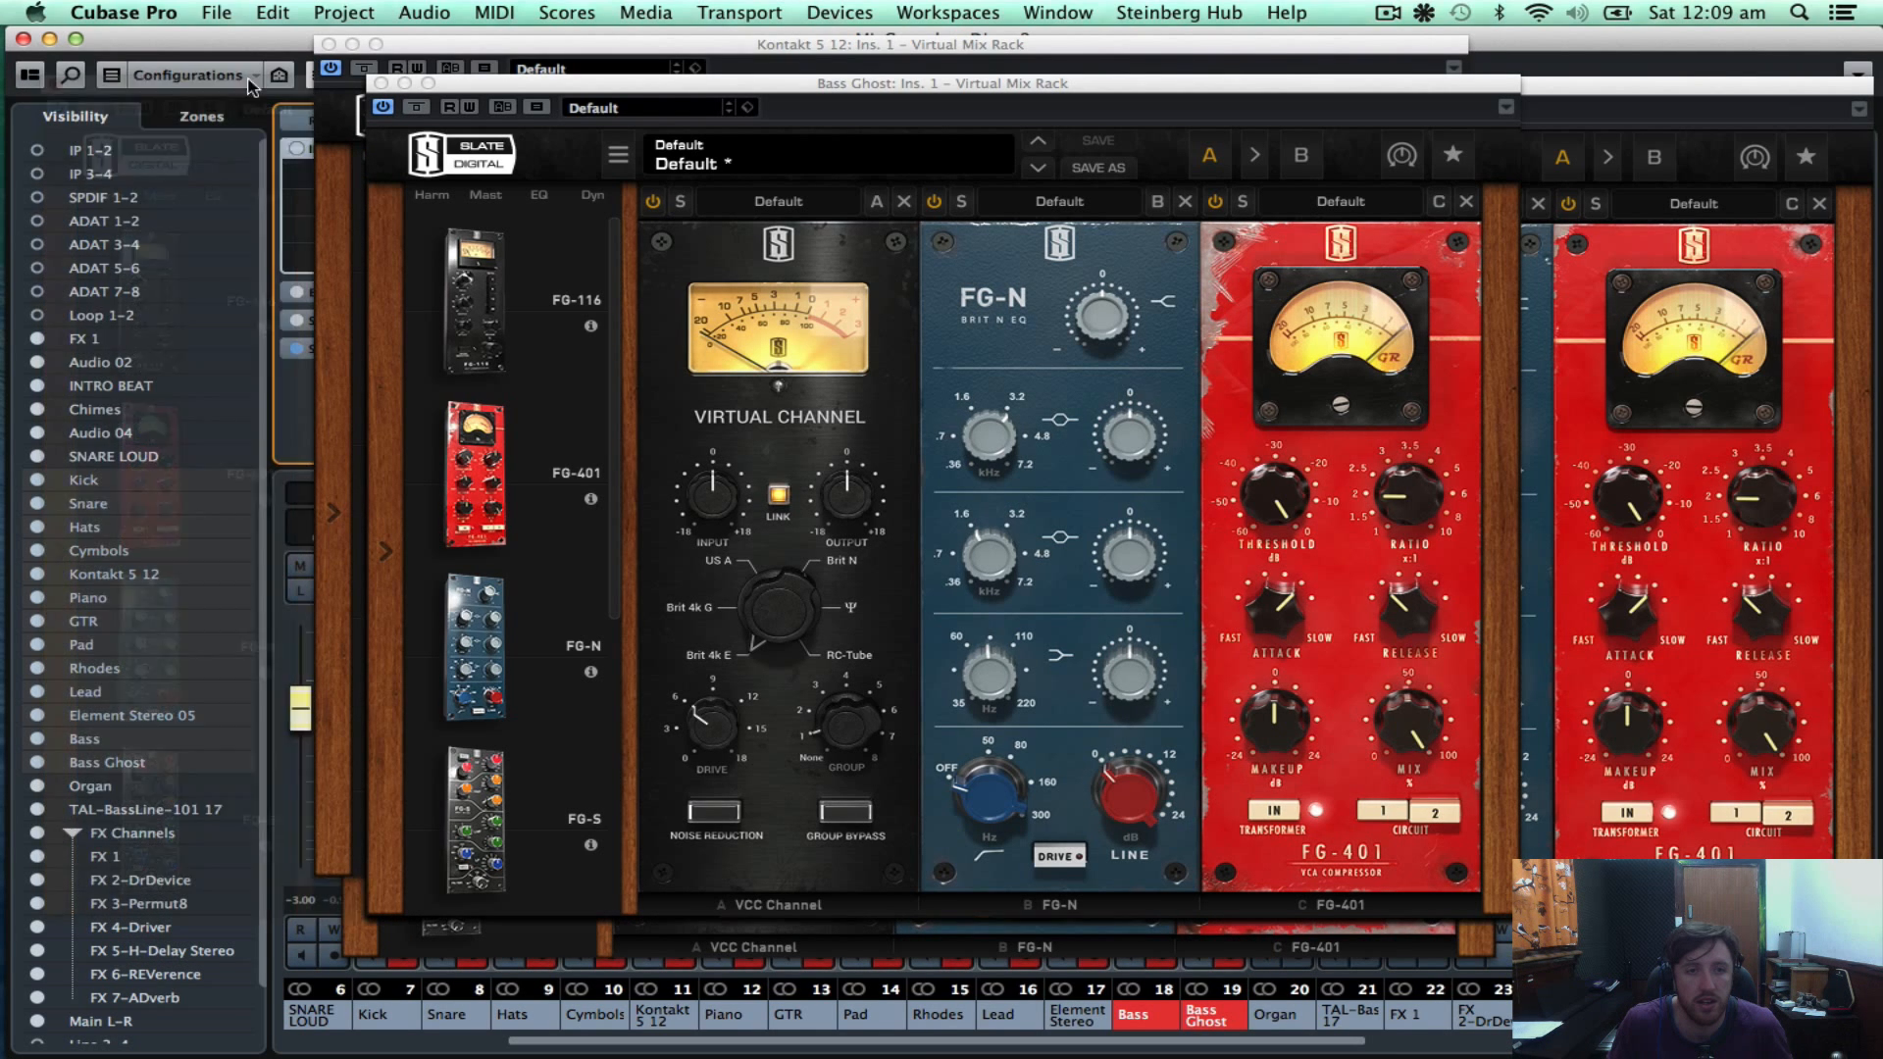
click(328, 44)
click(382, 84)
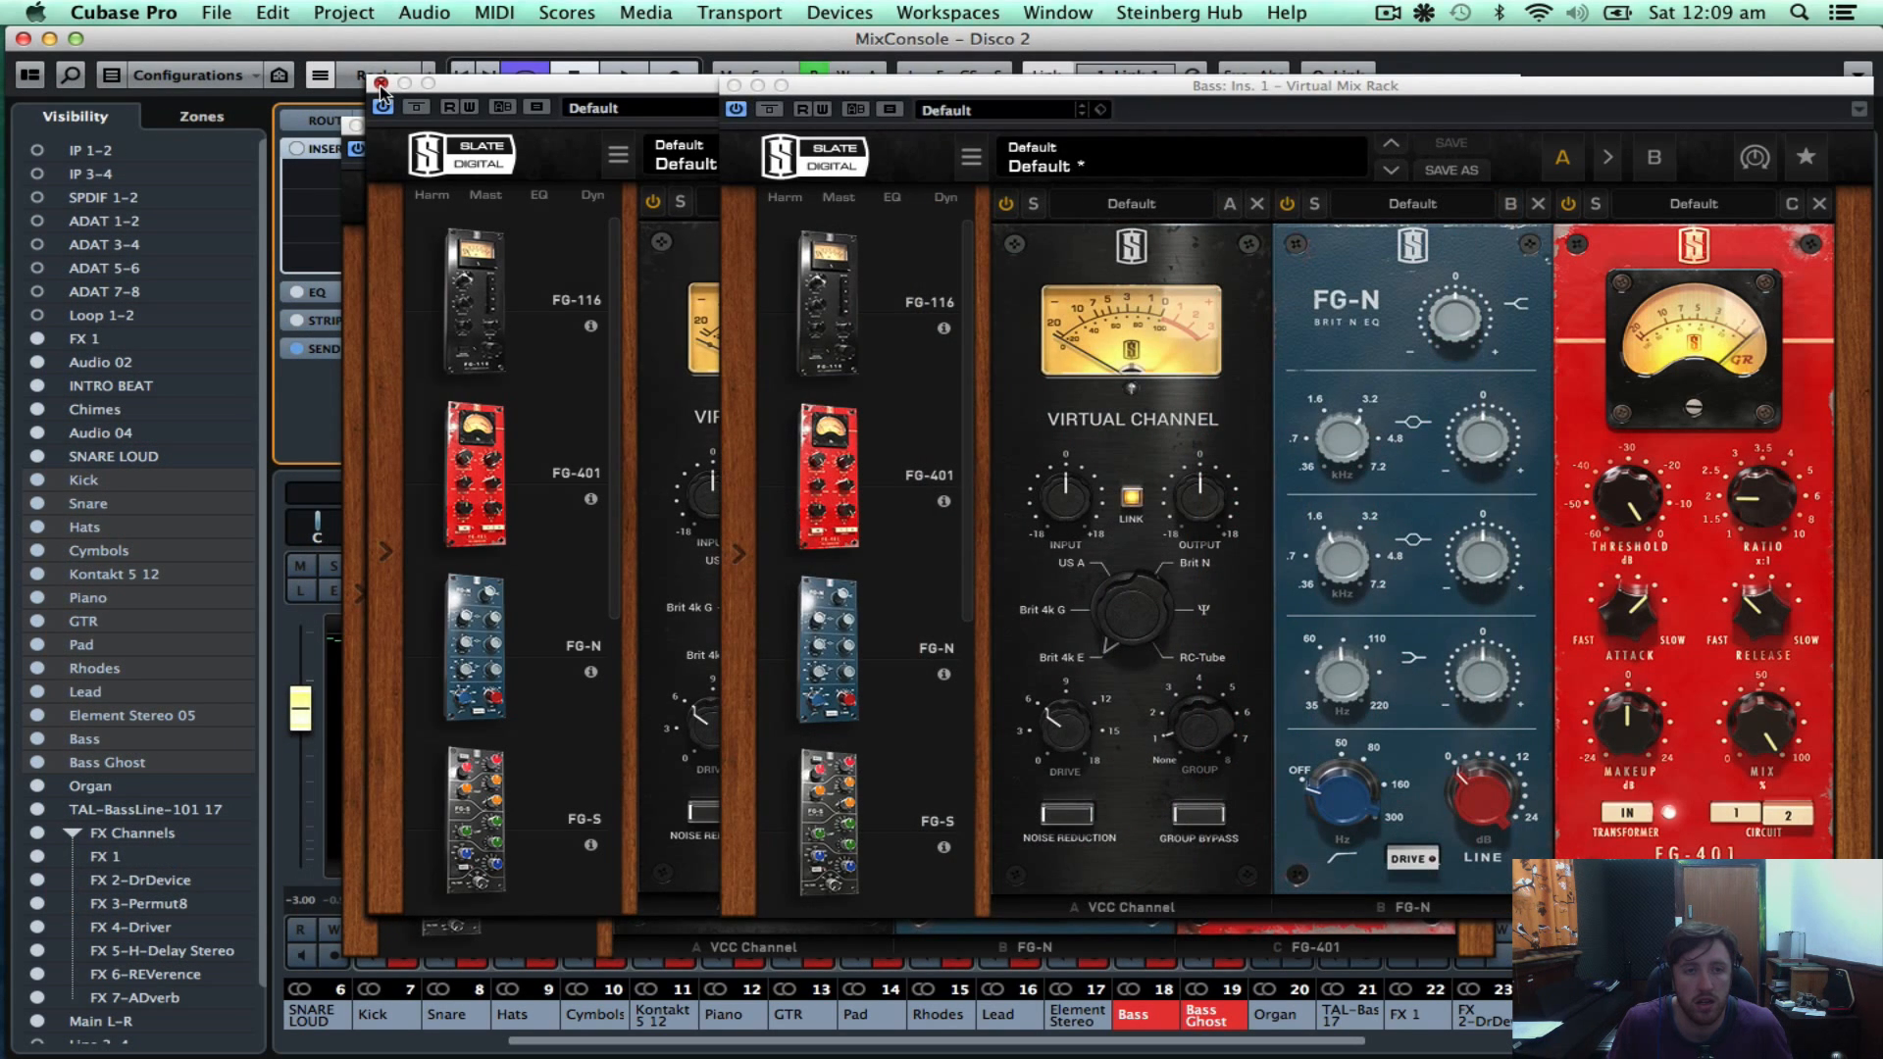
click(380, 86)
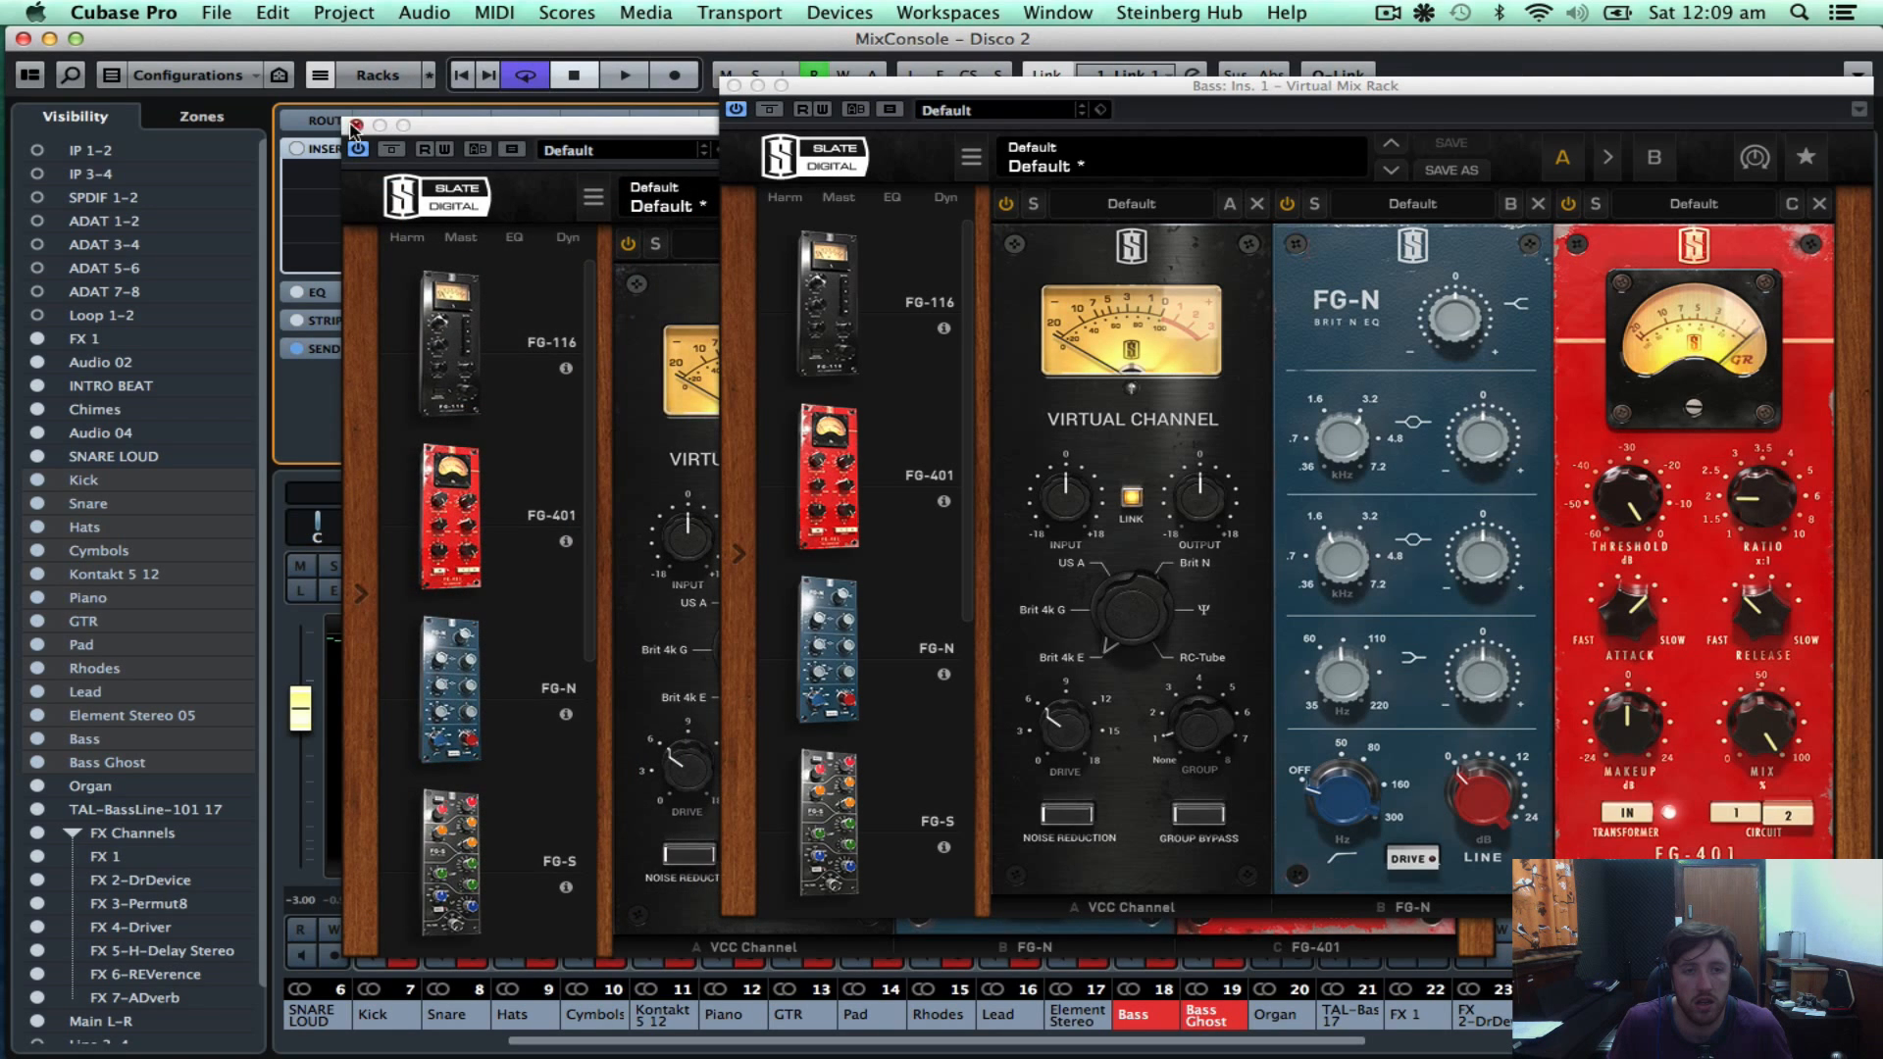
click(351, 125)
click(734, 85)
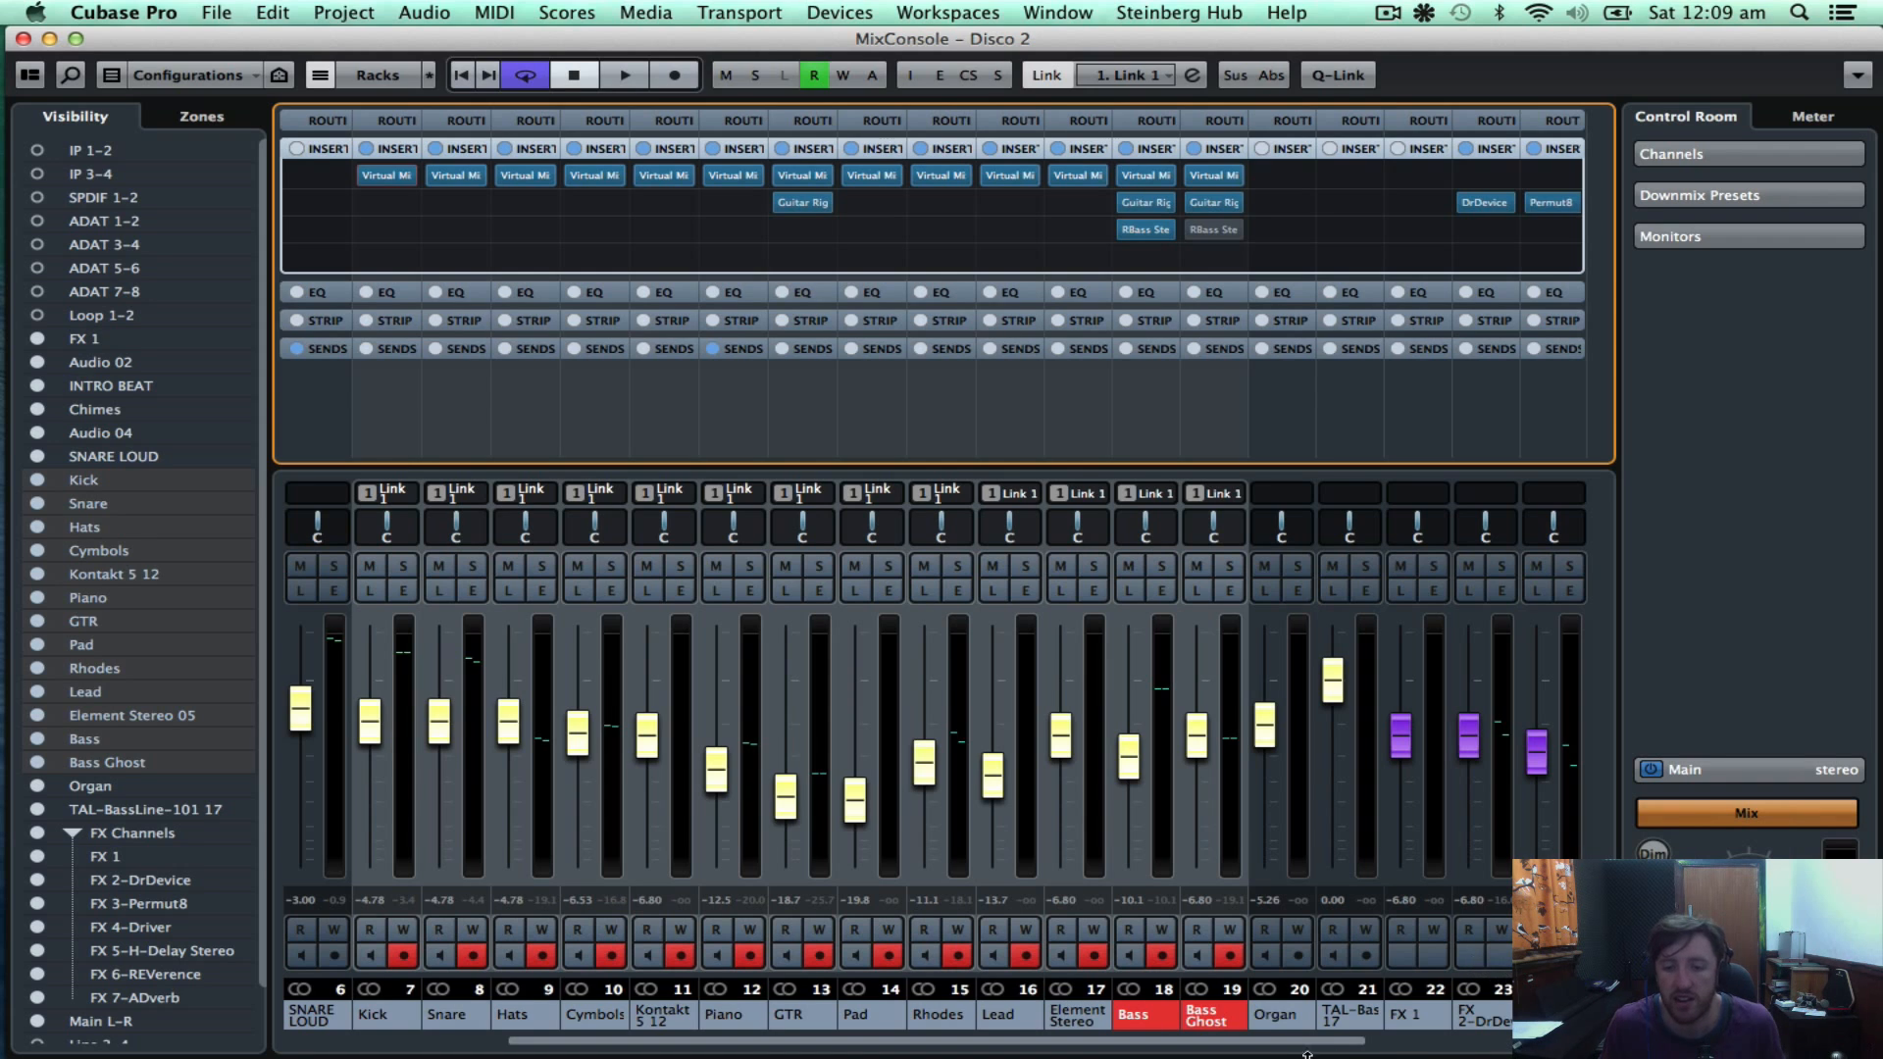
Load Virtual Mix Rack into the first insert slot of the Main L-R output channel.
drag(1262, 1046, 1488, 1045)
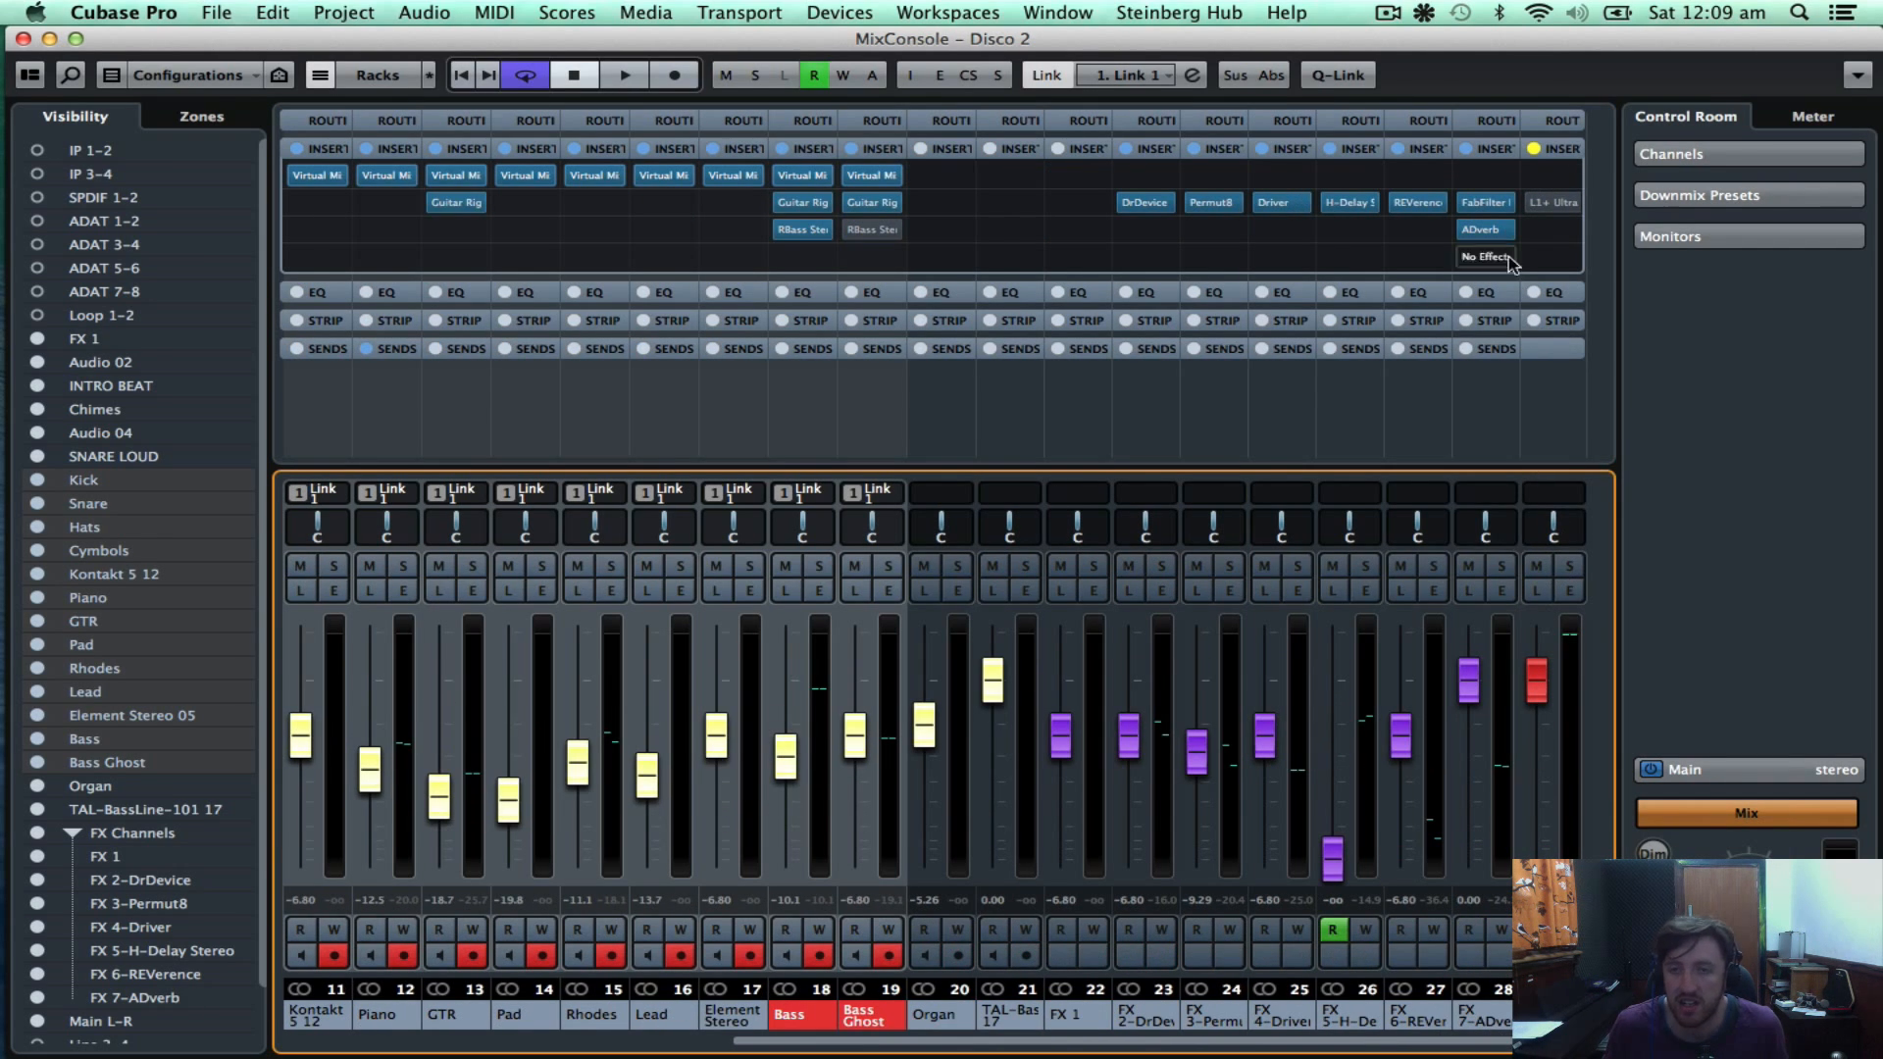
click(1580, 180)
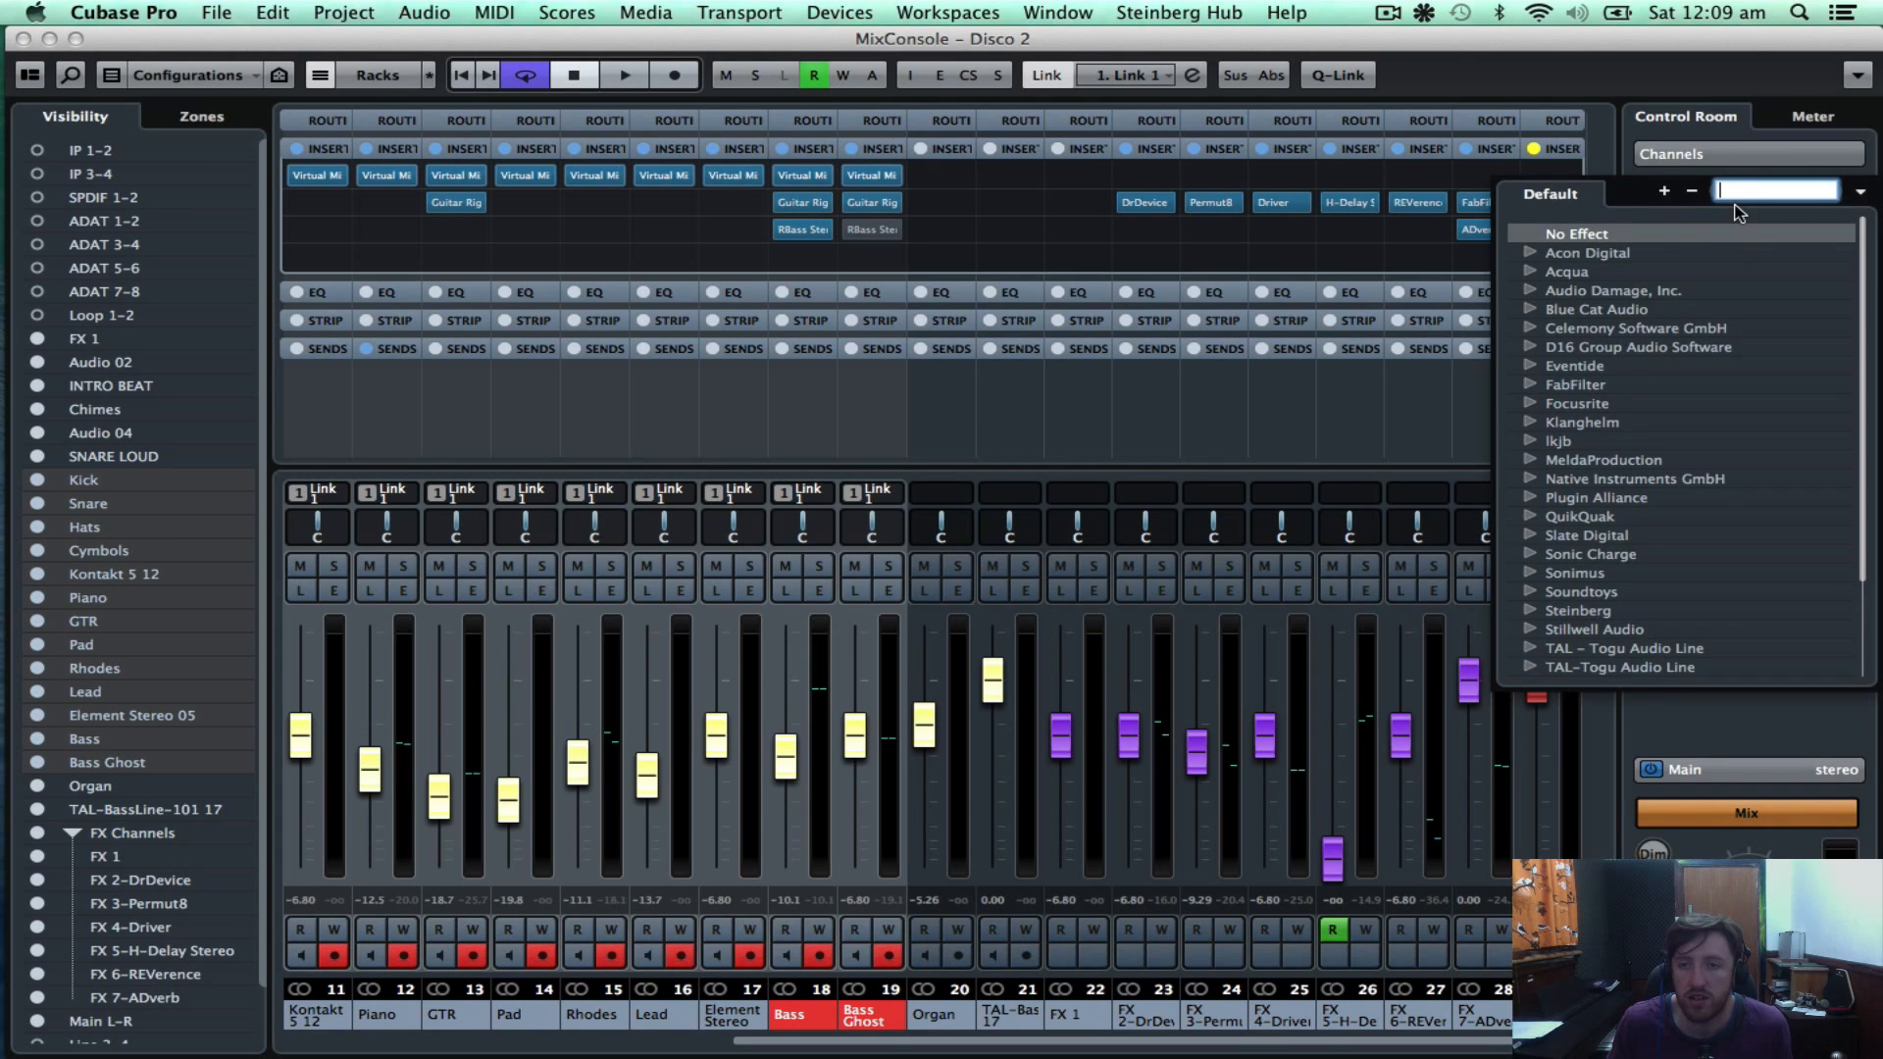
text(virt)
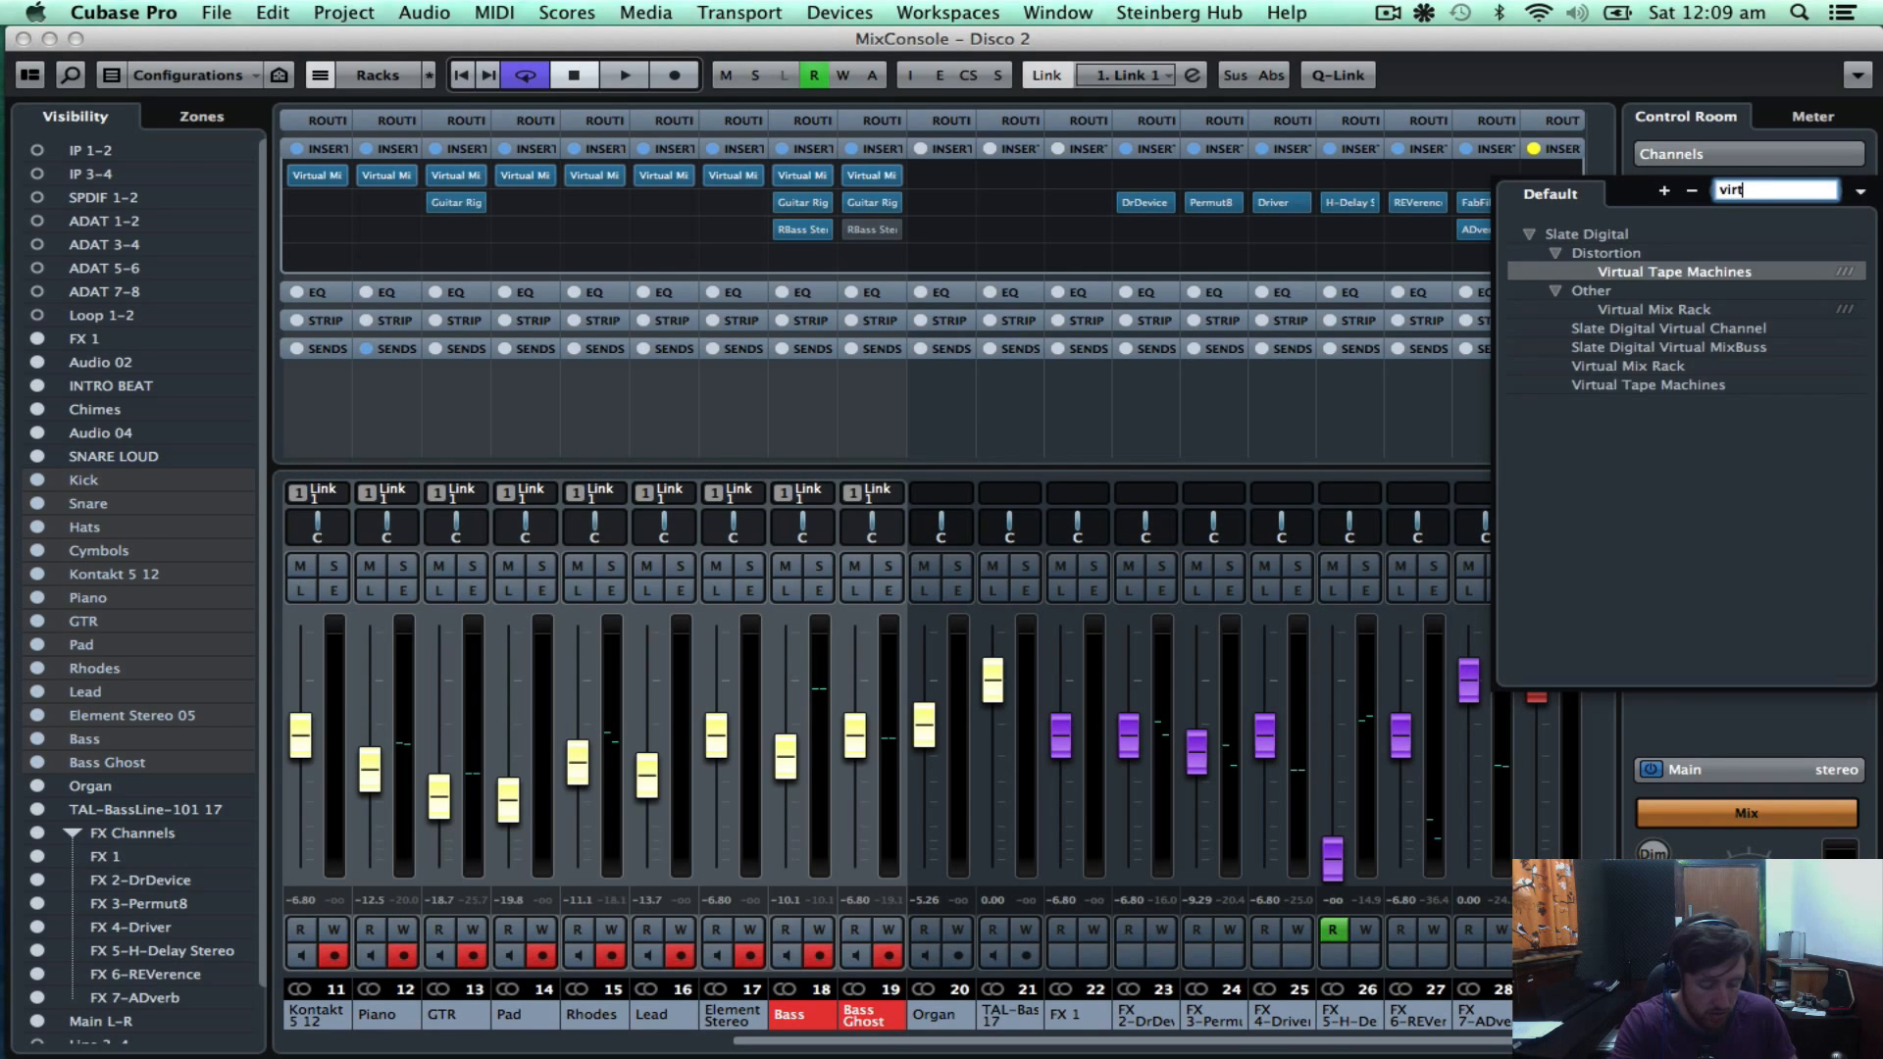
text(al)
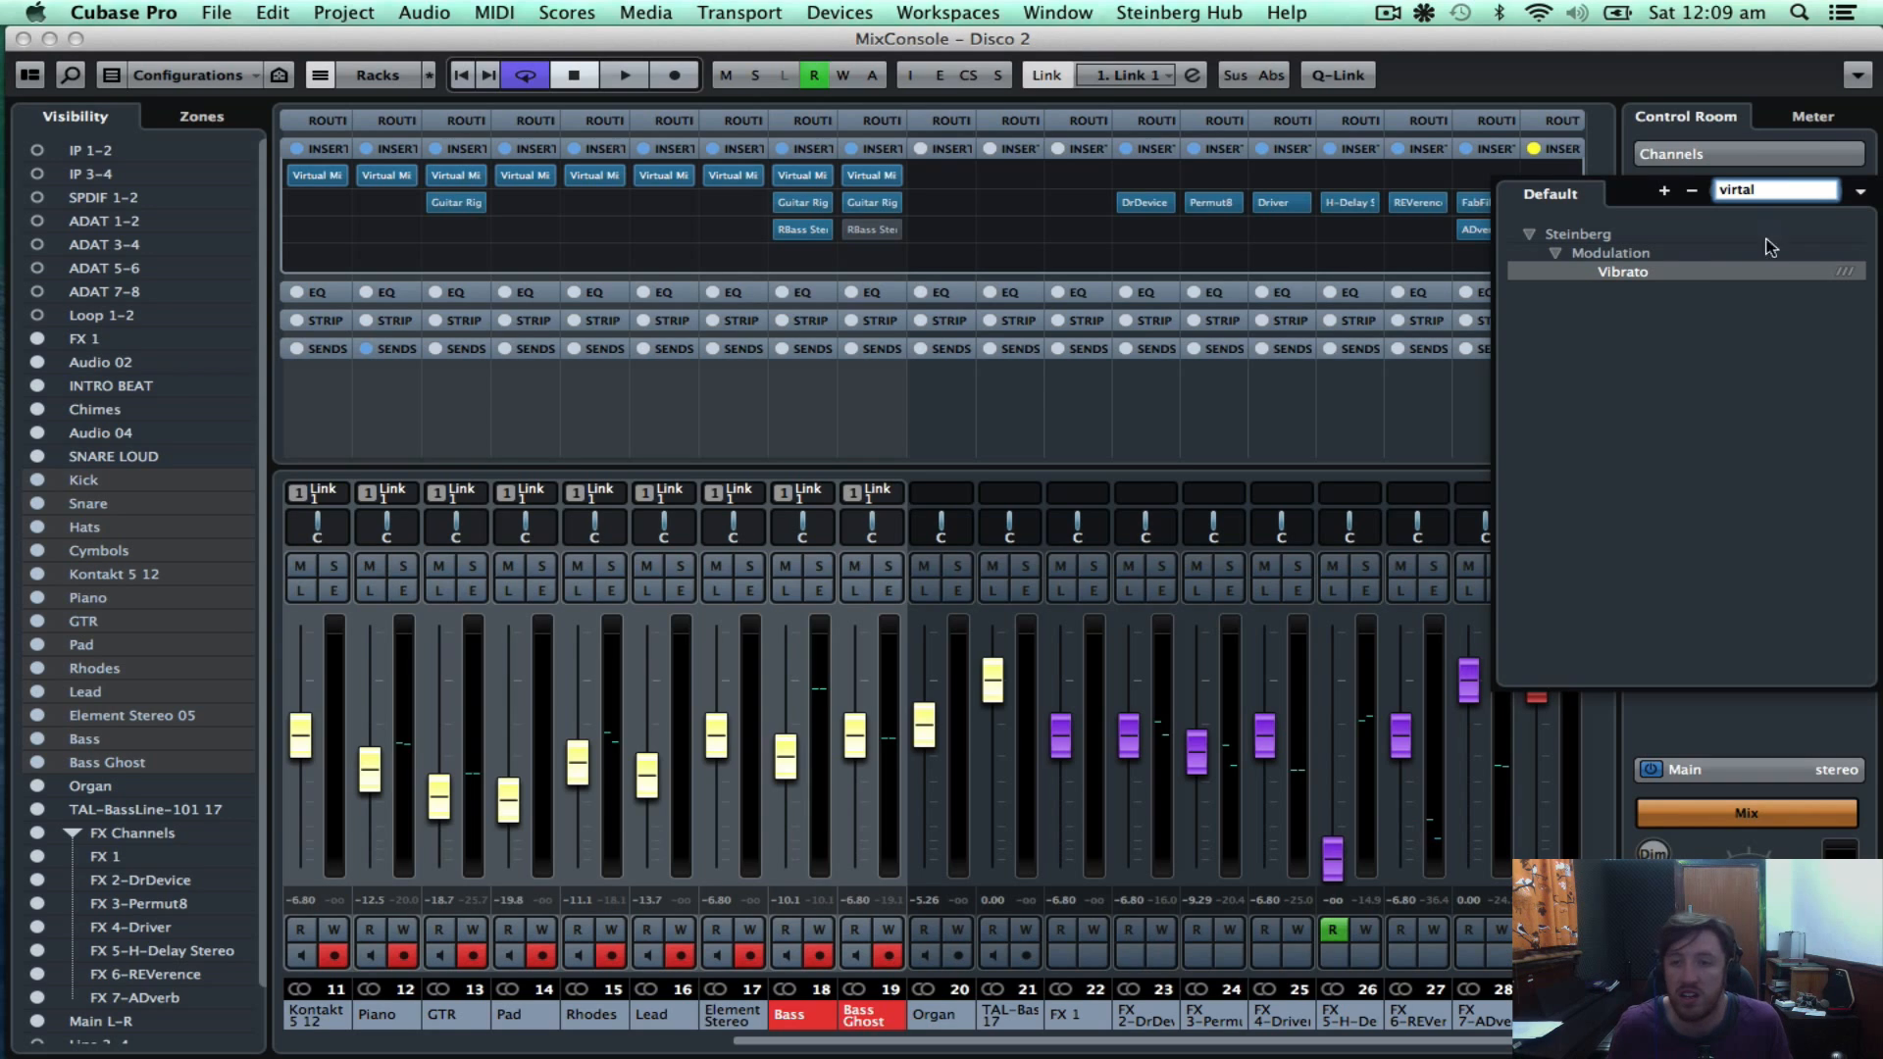
key(BackSpace)
key(BackSpace)
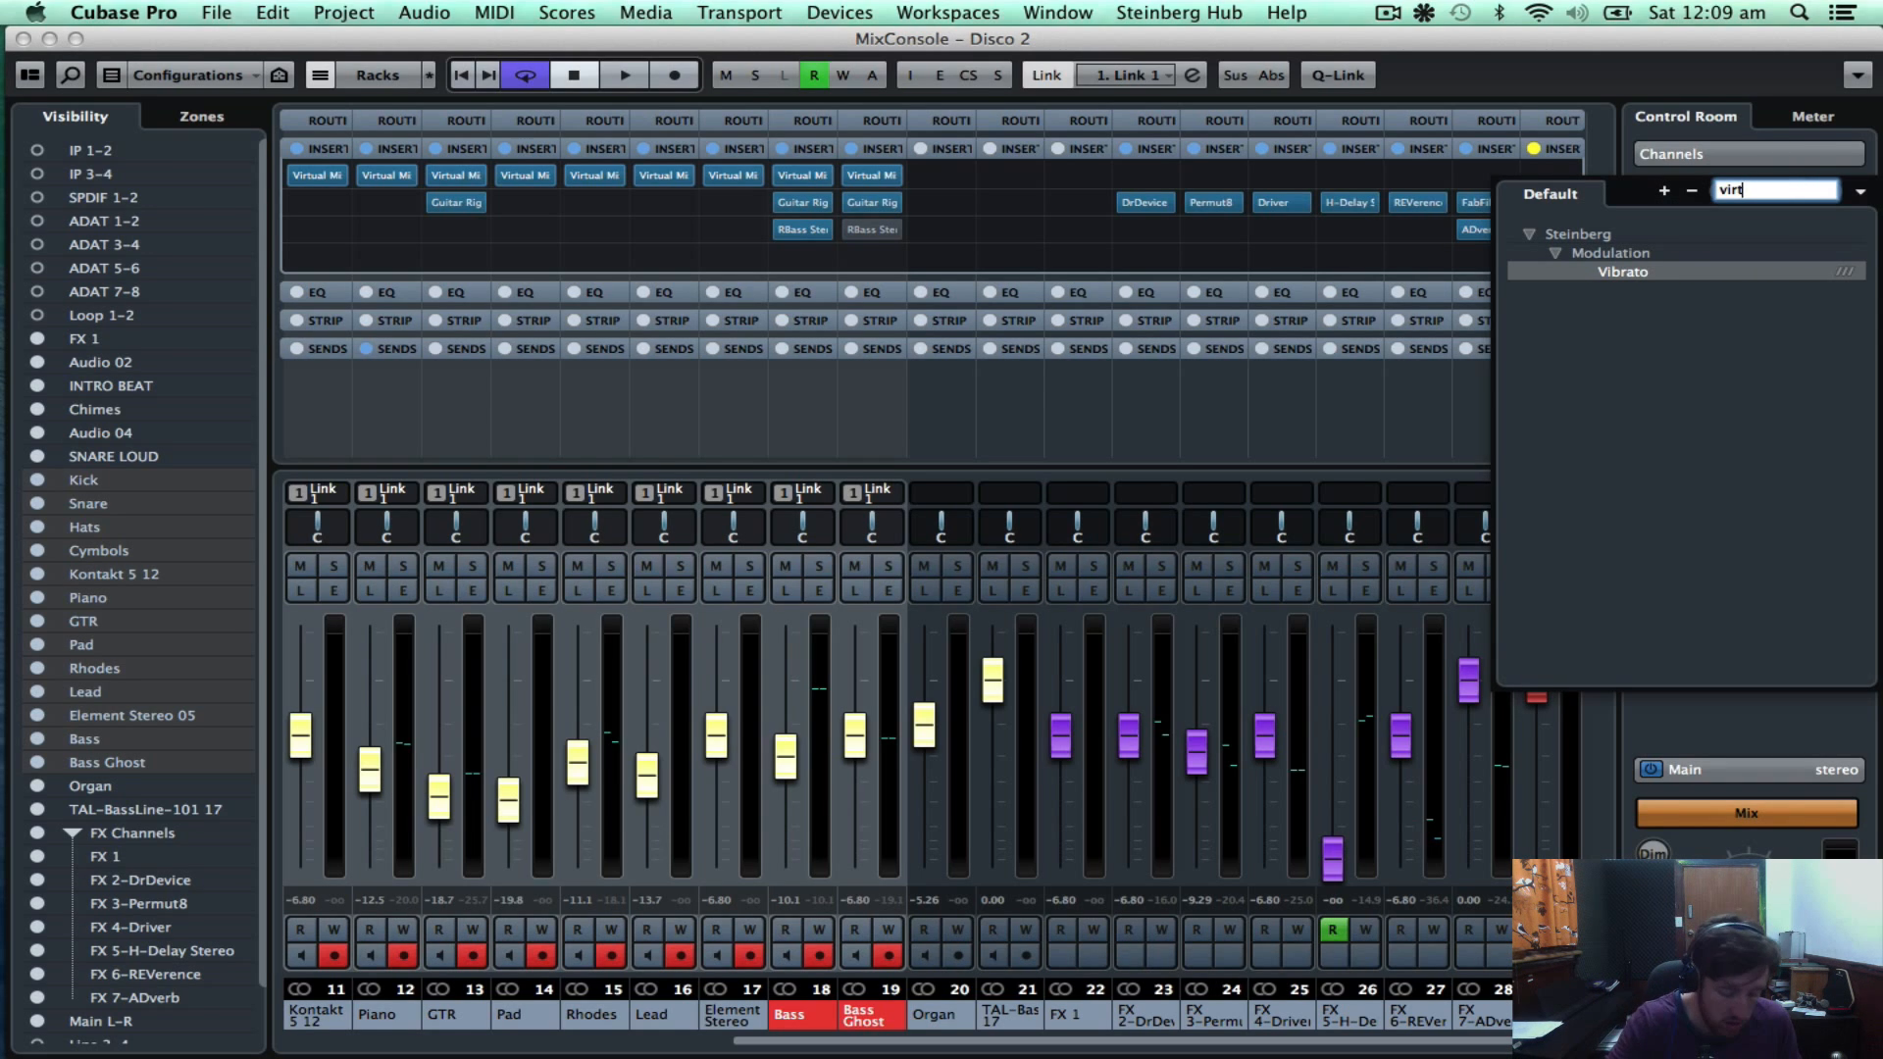
text(ual)
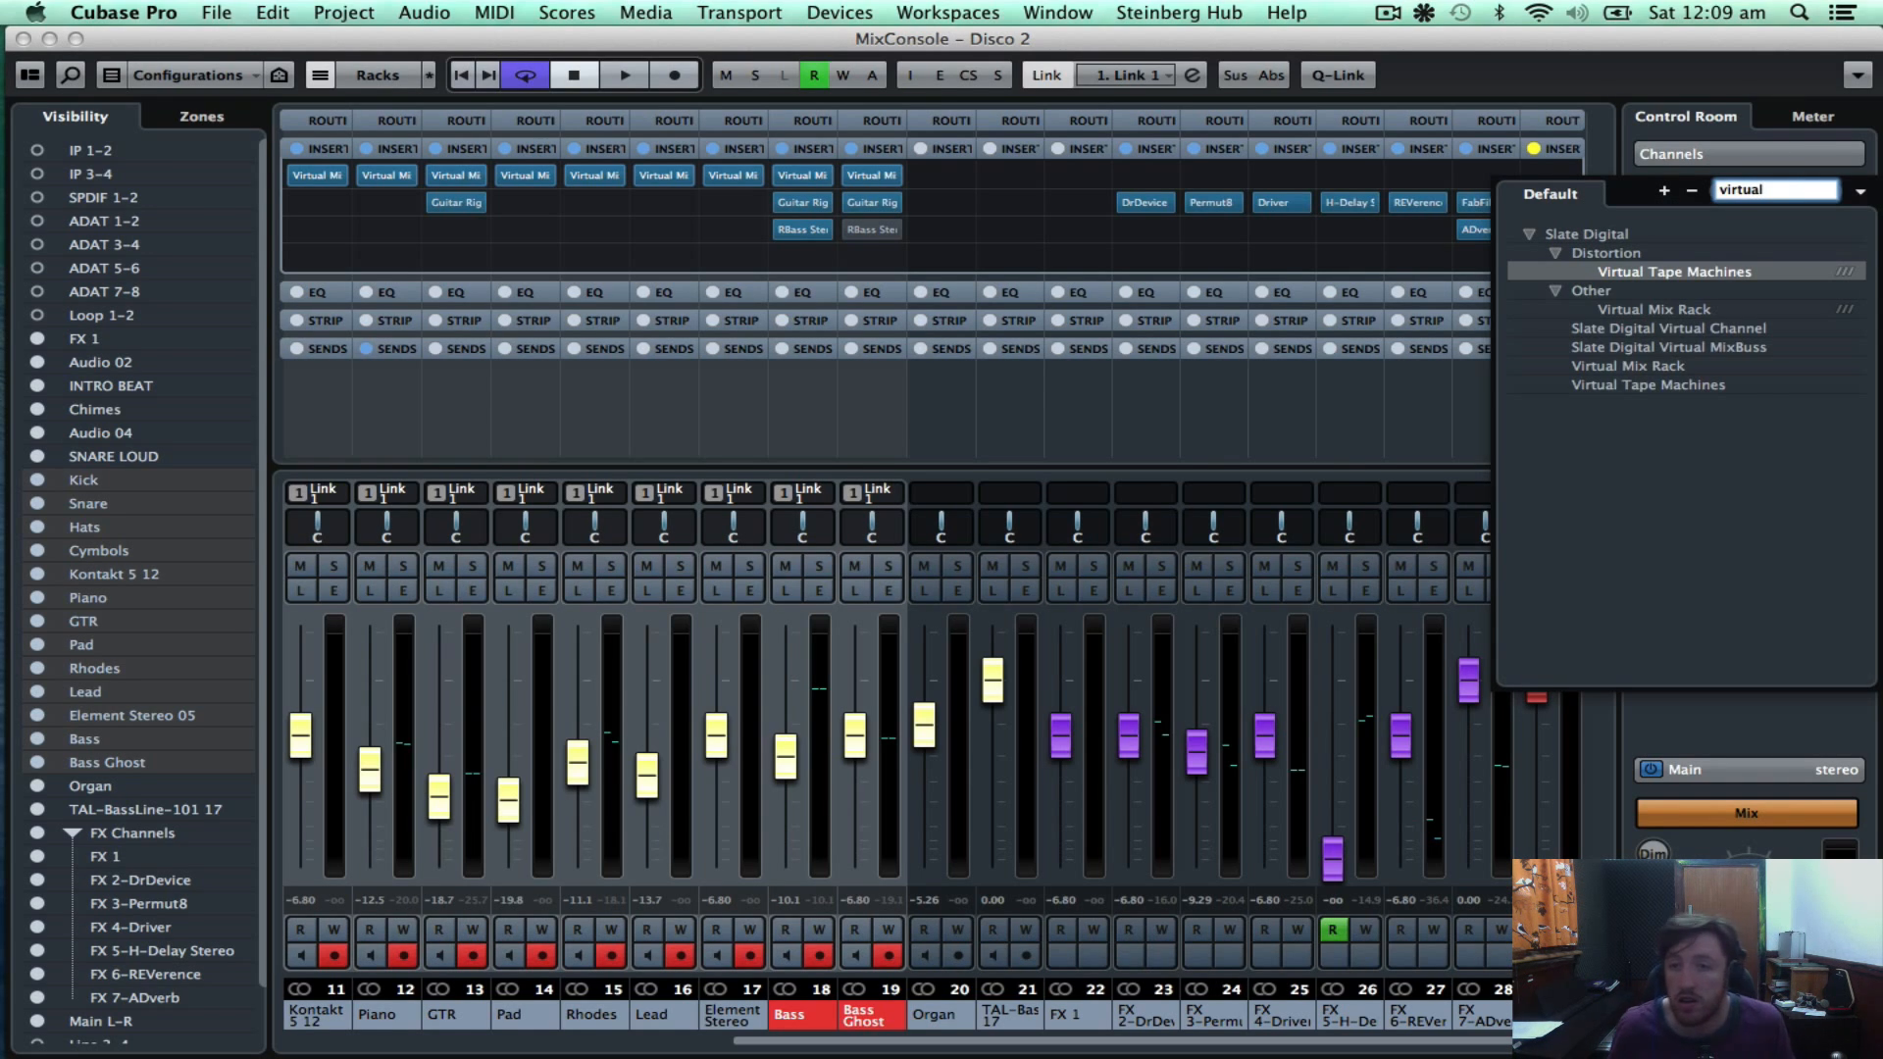
click(1675, 310)
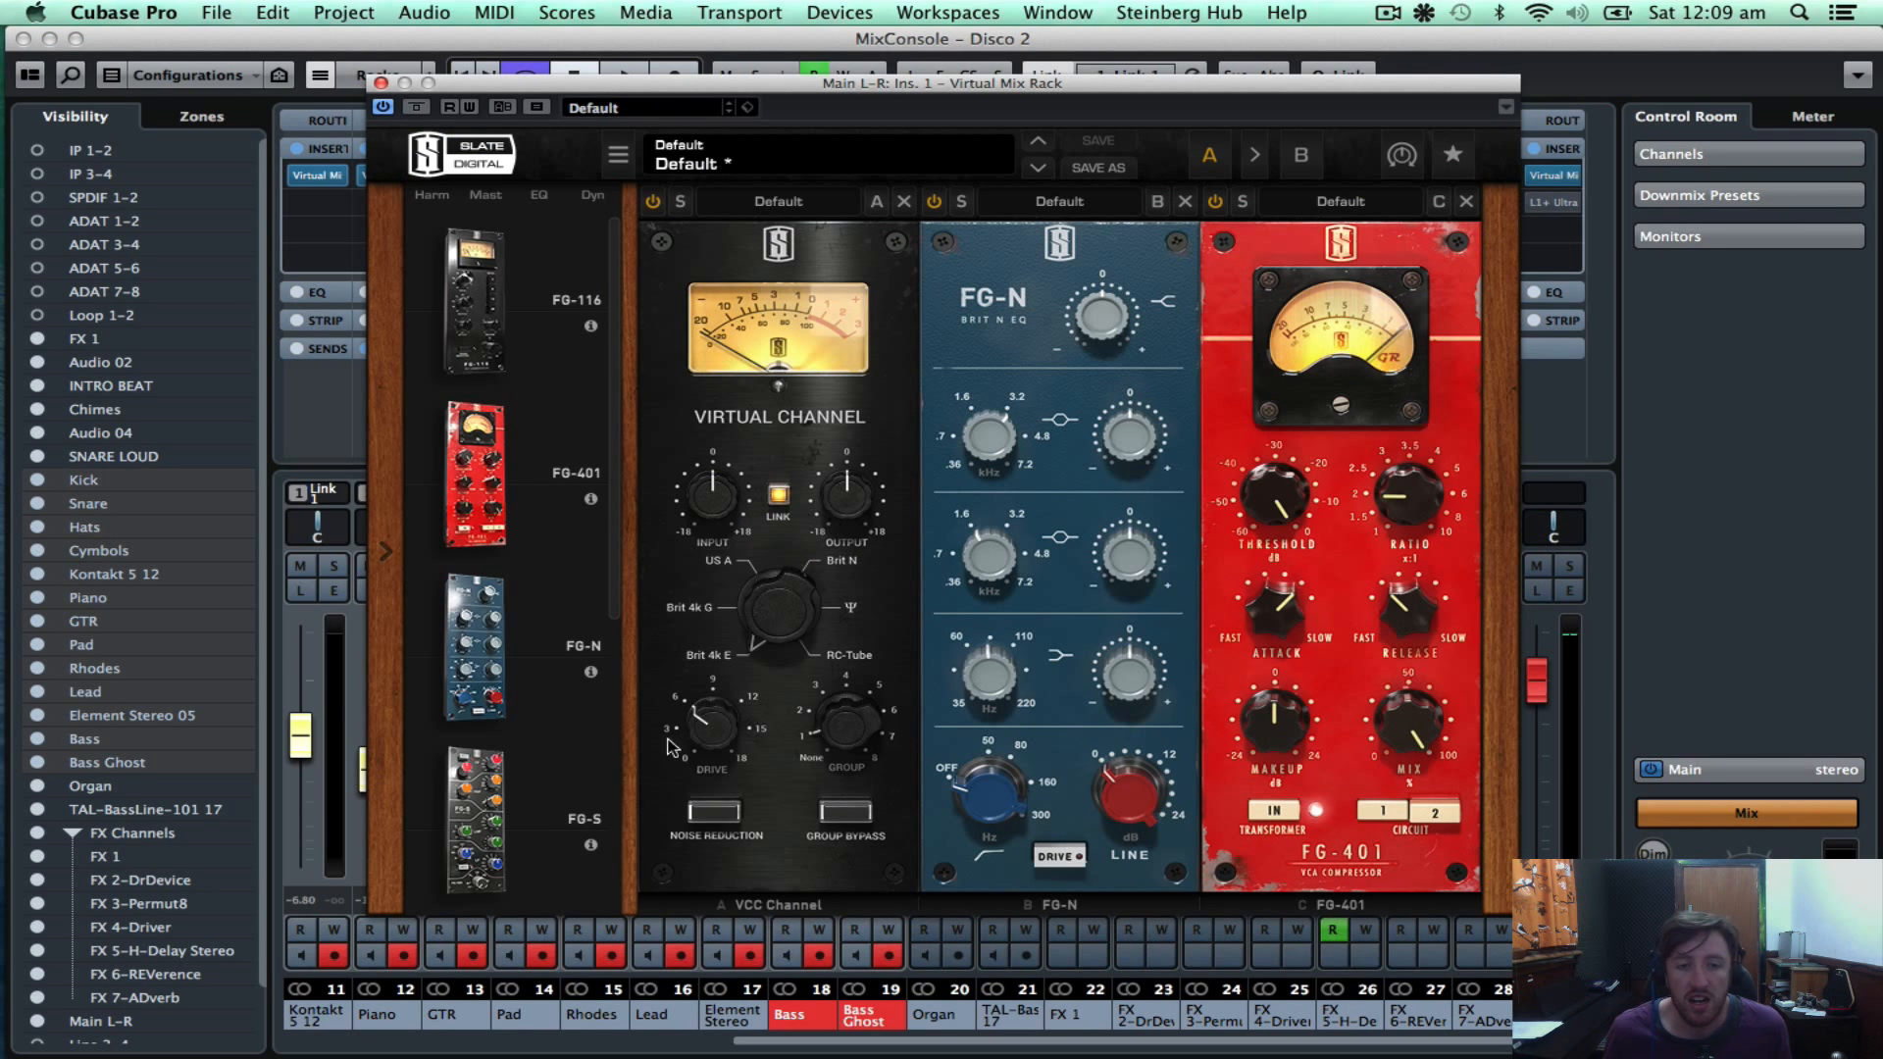
Replace the VCC Channel module in the first slot of the Main L-R rack with VCC MixBuss.
click(902, 201)
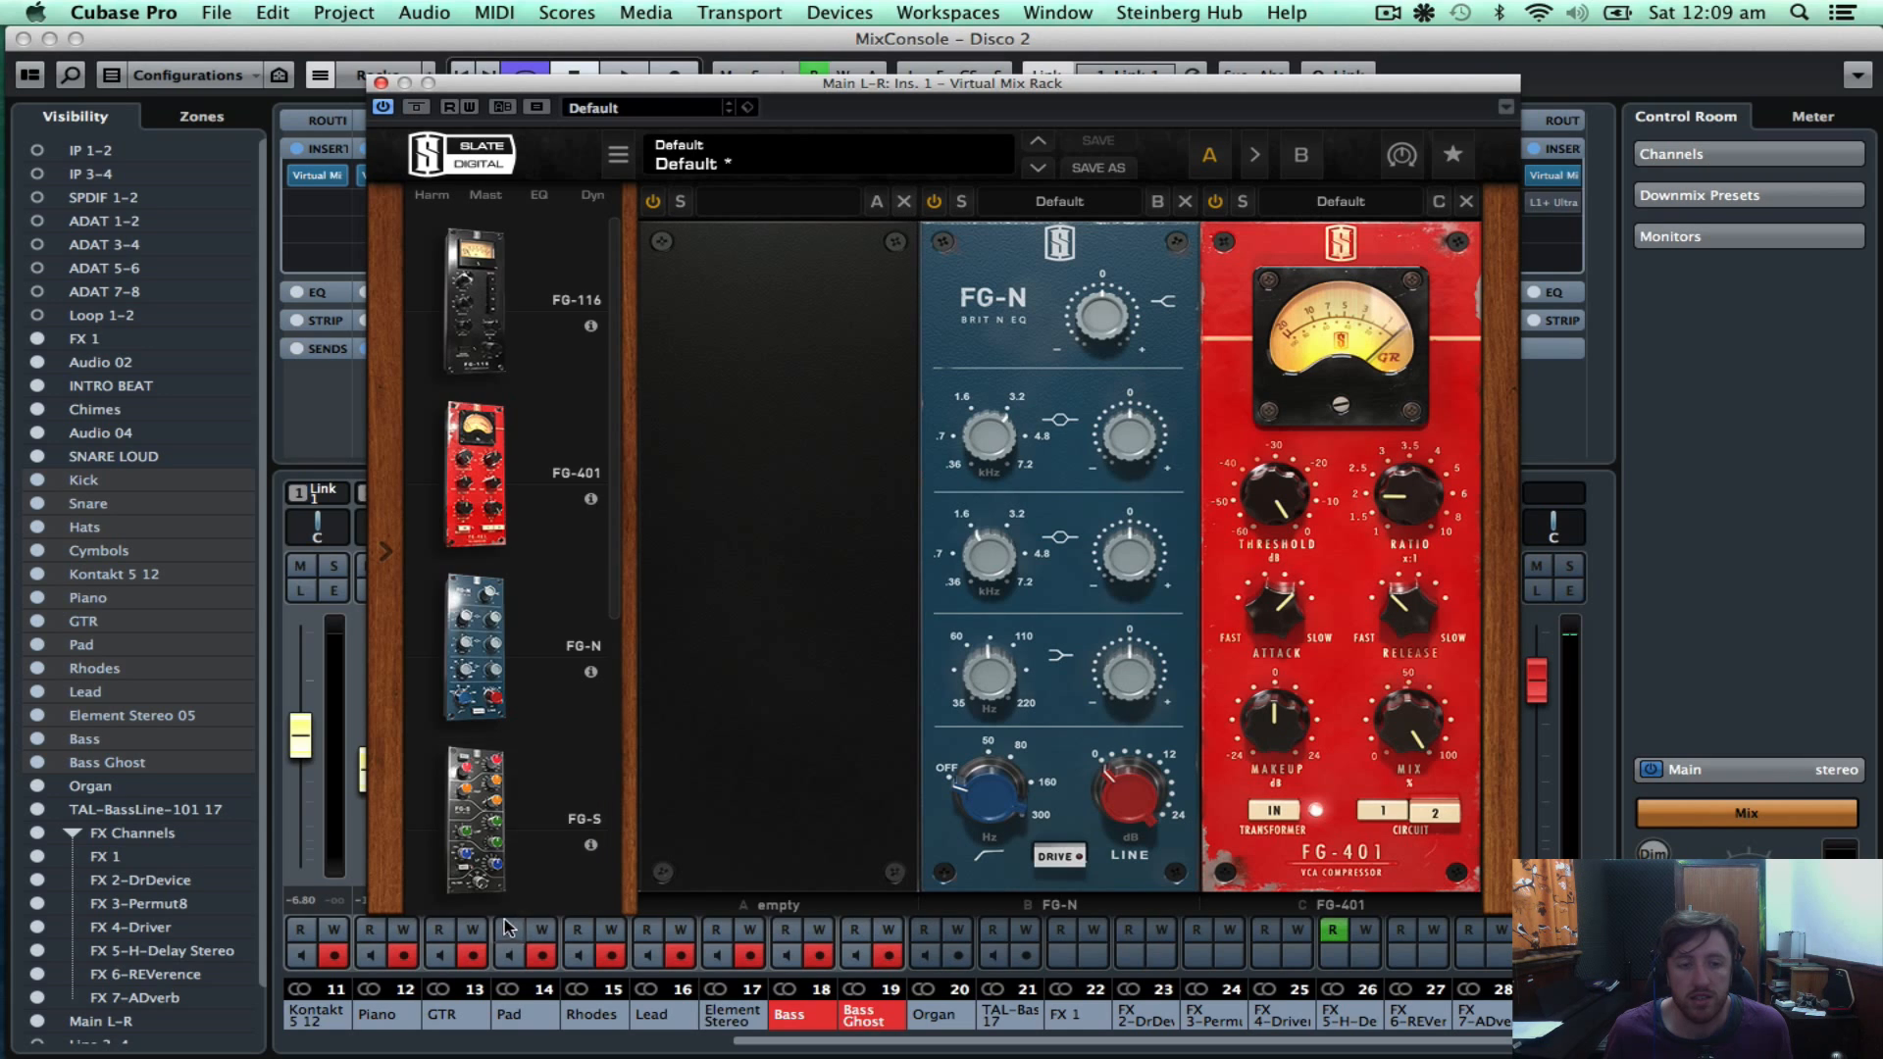
scroll(578, 765, down, 3)
drag(533, 822, 775, 550)
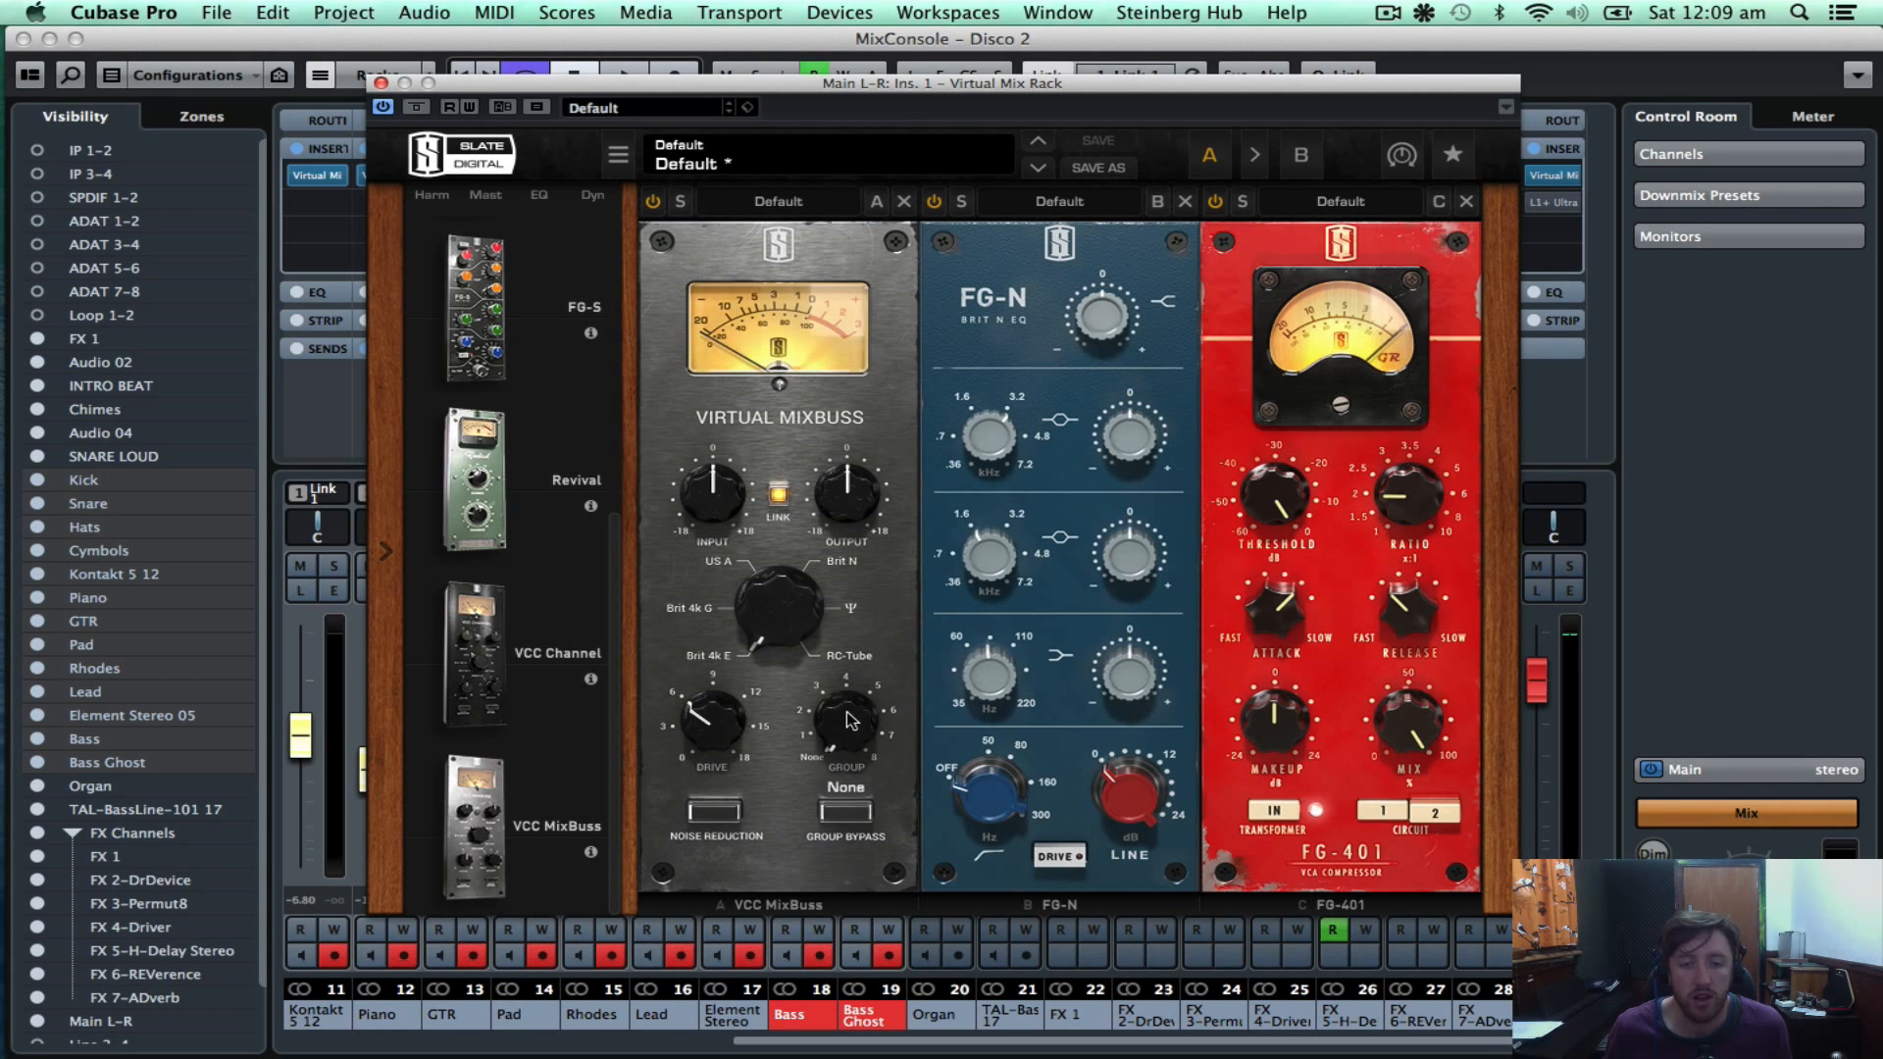
Open the Piano channel's Virtual Mix Rack and arrange it beside the Main L-R rack, with the Main L-R window in front.
drag(592, 84, 962, 83)
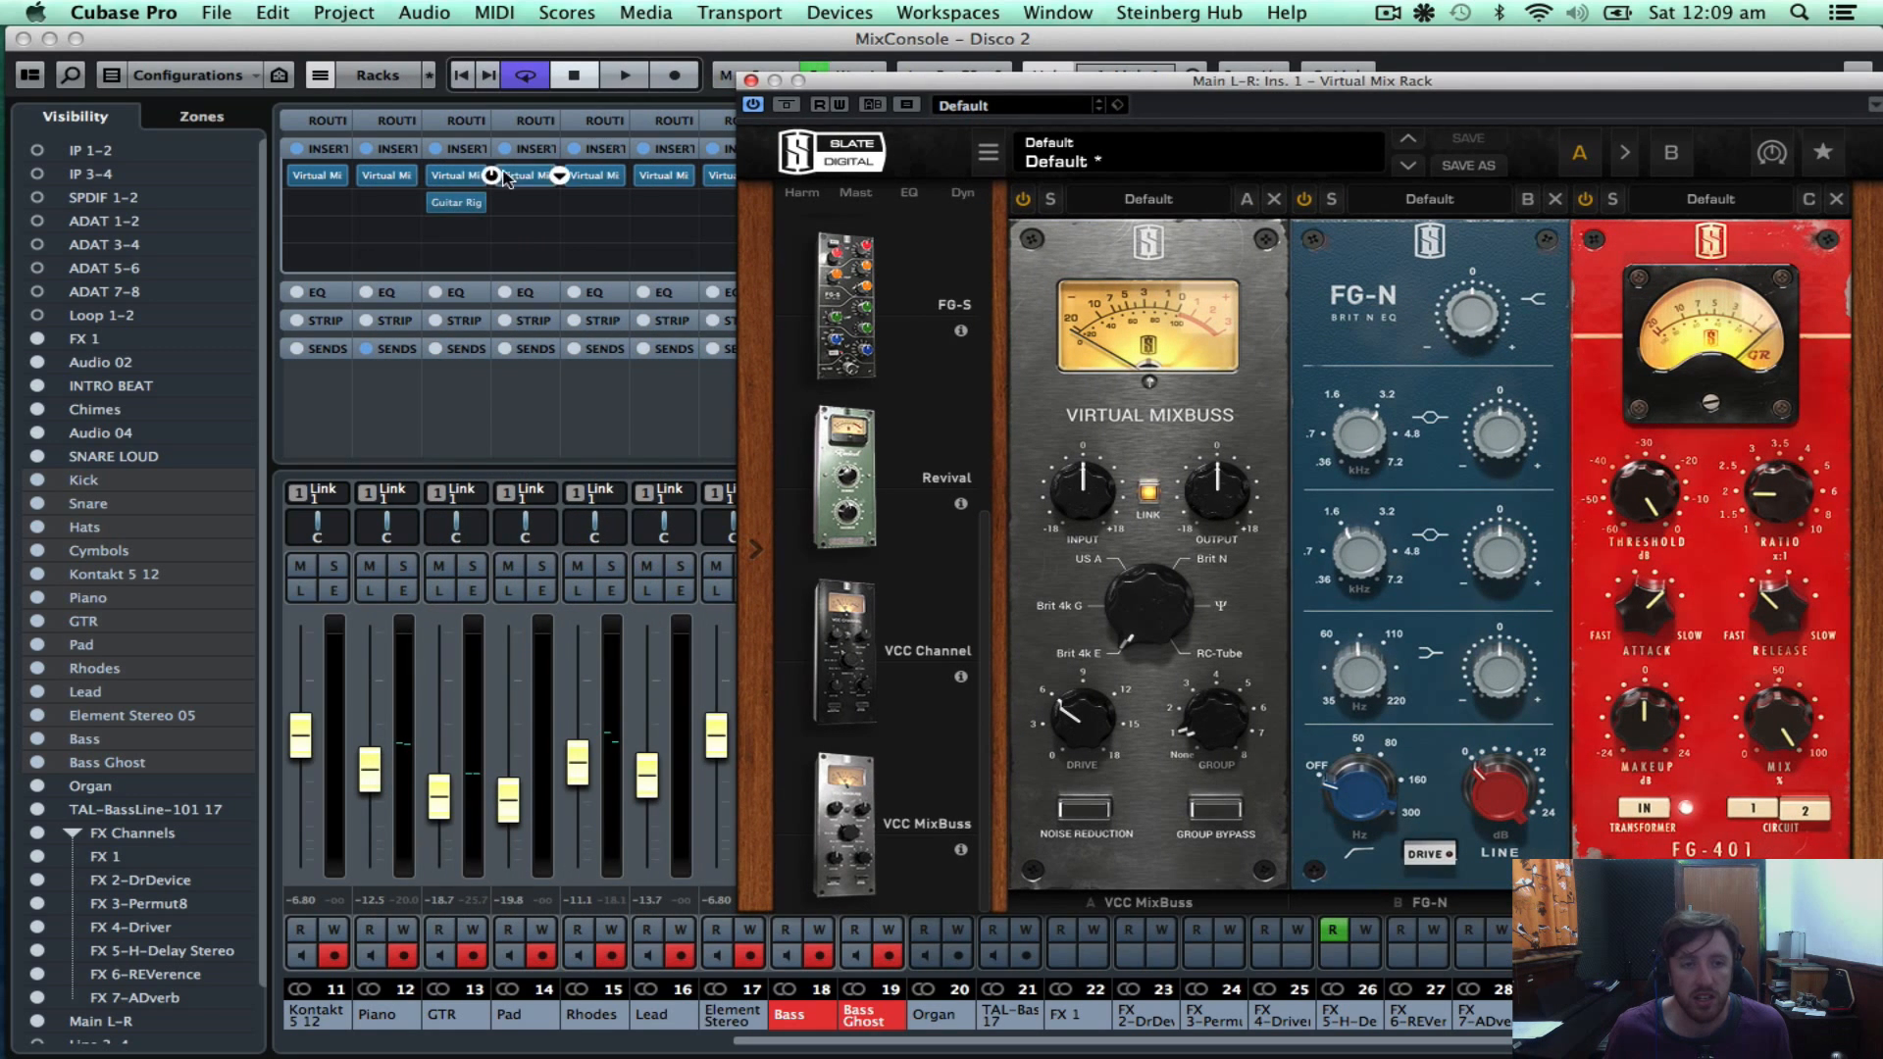
click(420, 176)
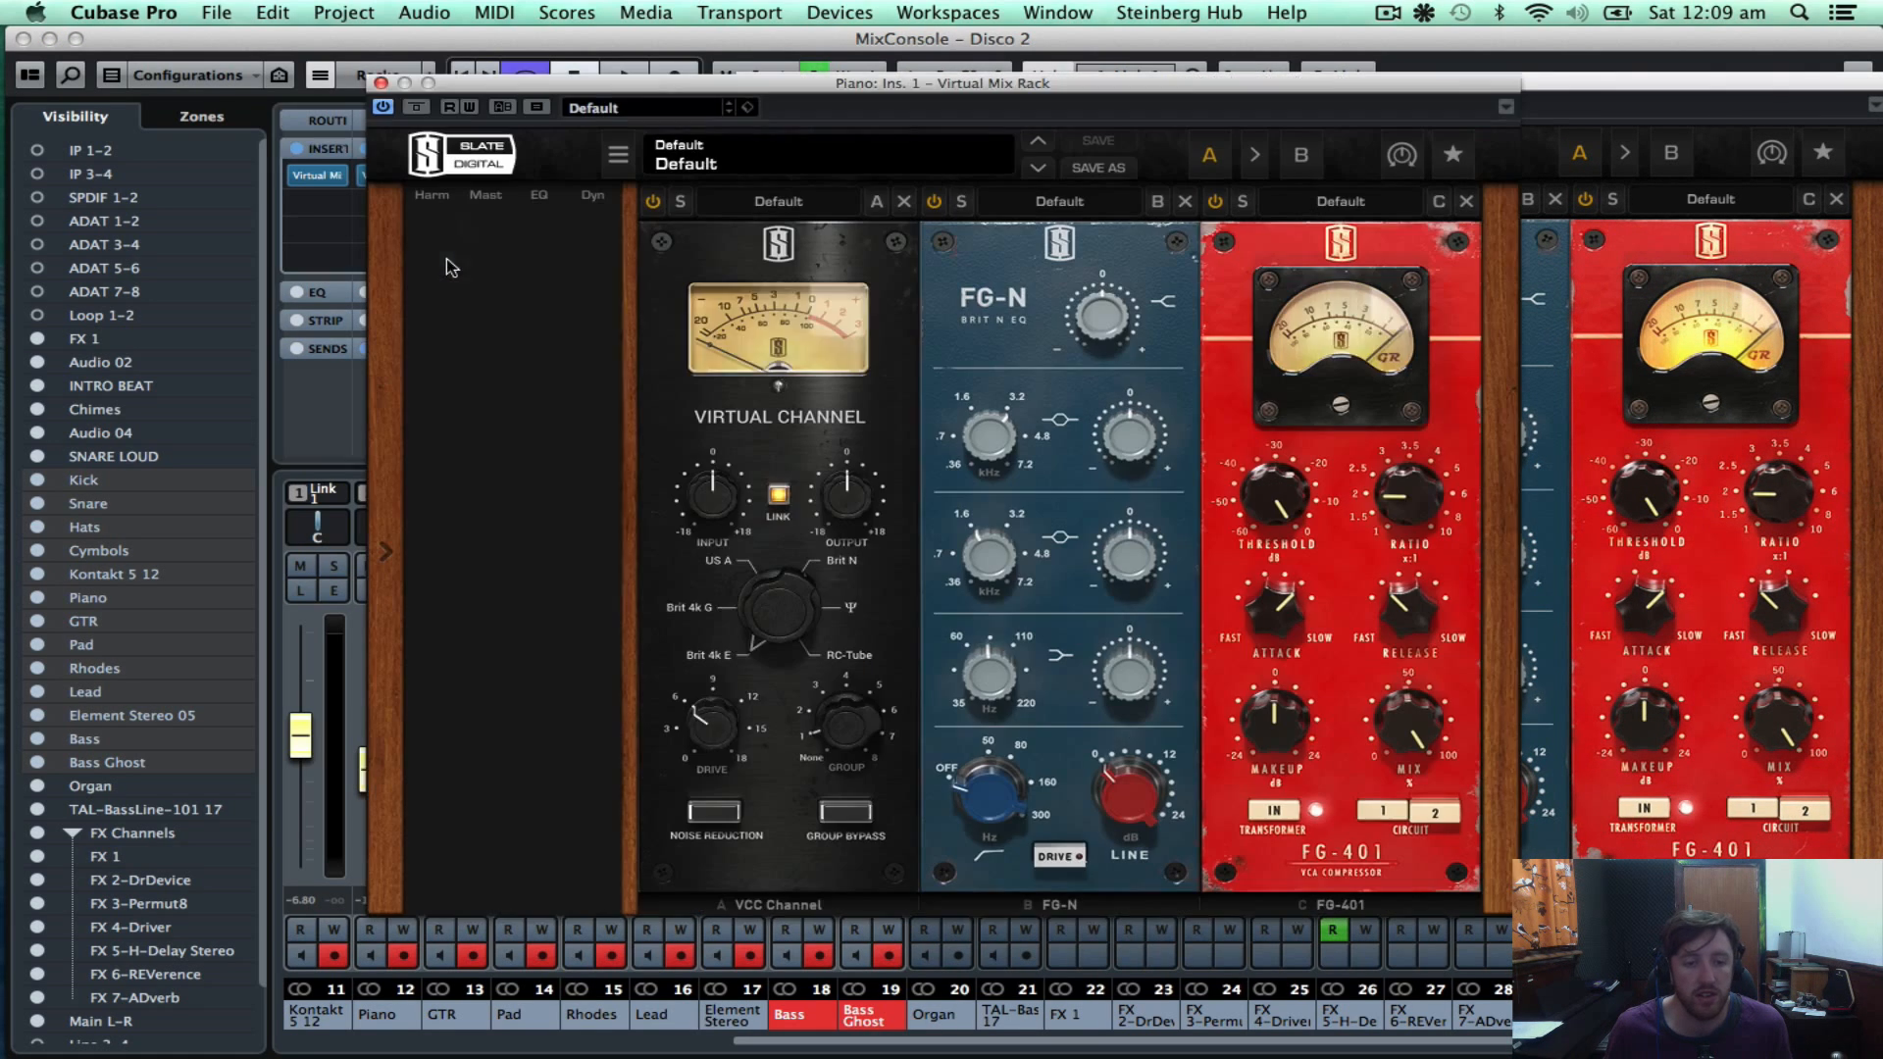
drag(1043, 84, 589, 101)
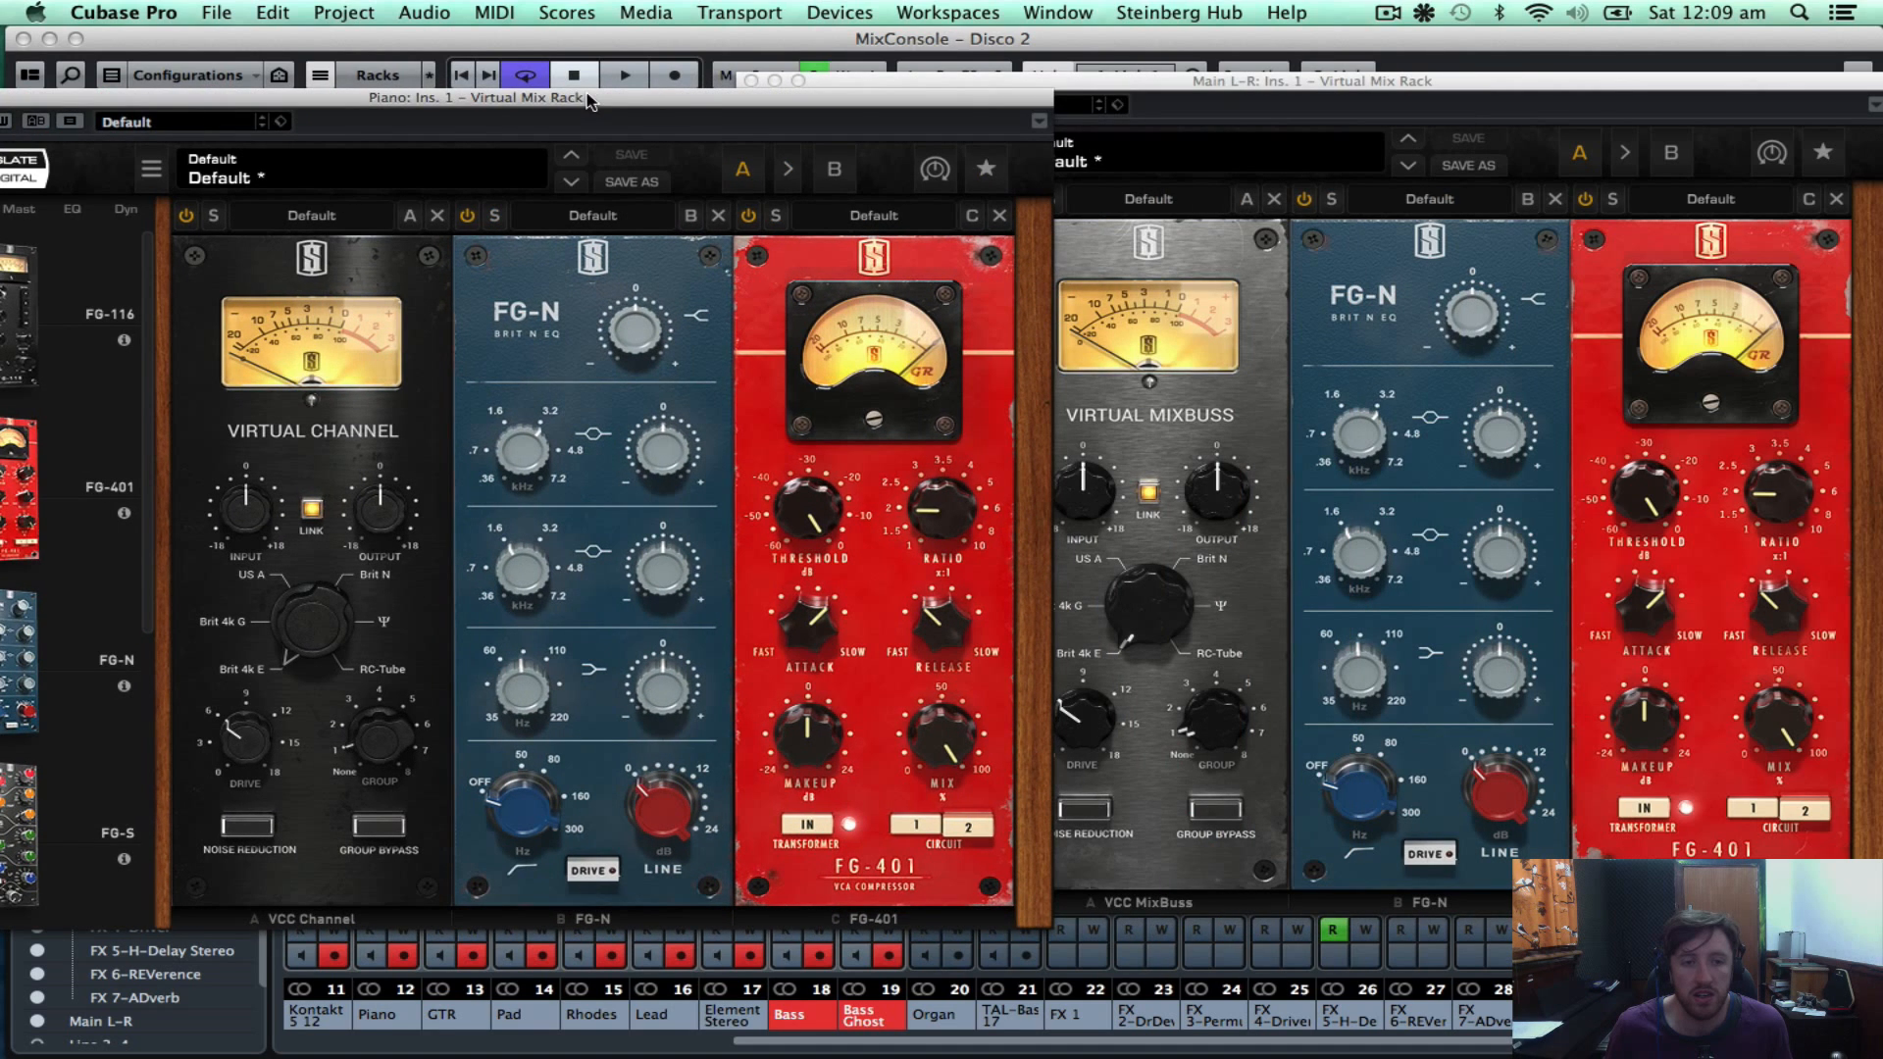
click(1138, 95)
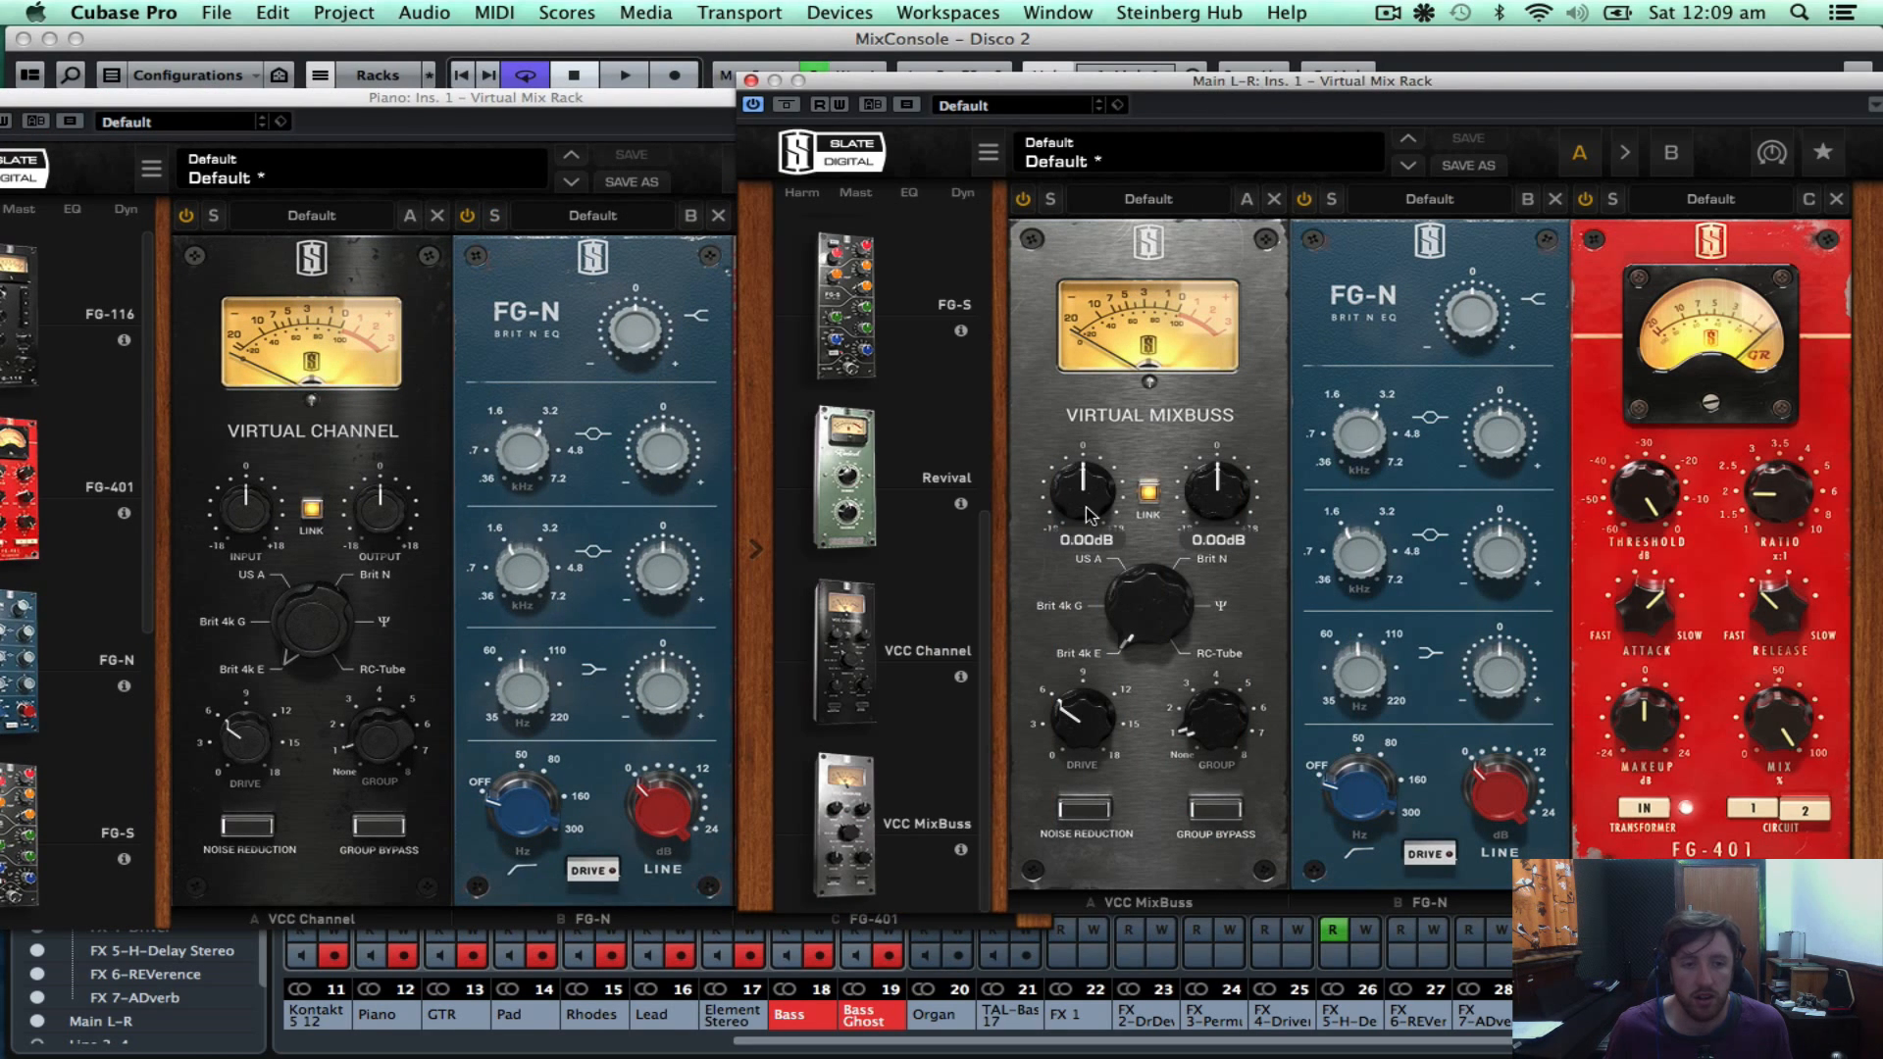
Raise the linked input gain on the Main L-R Virtual Mixbuss and set its console model to US A.
drag(1084, 530, 1089, 488)
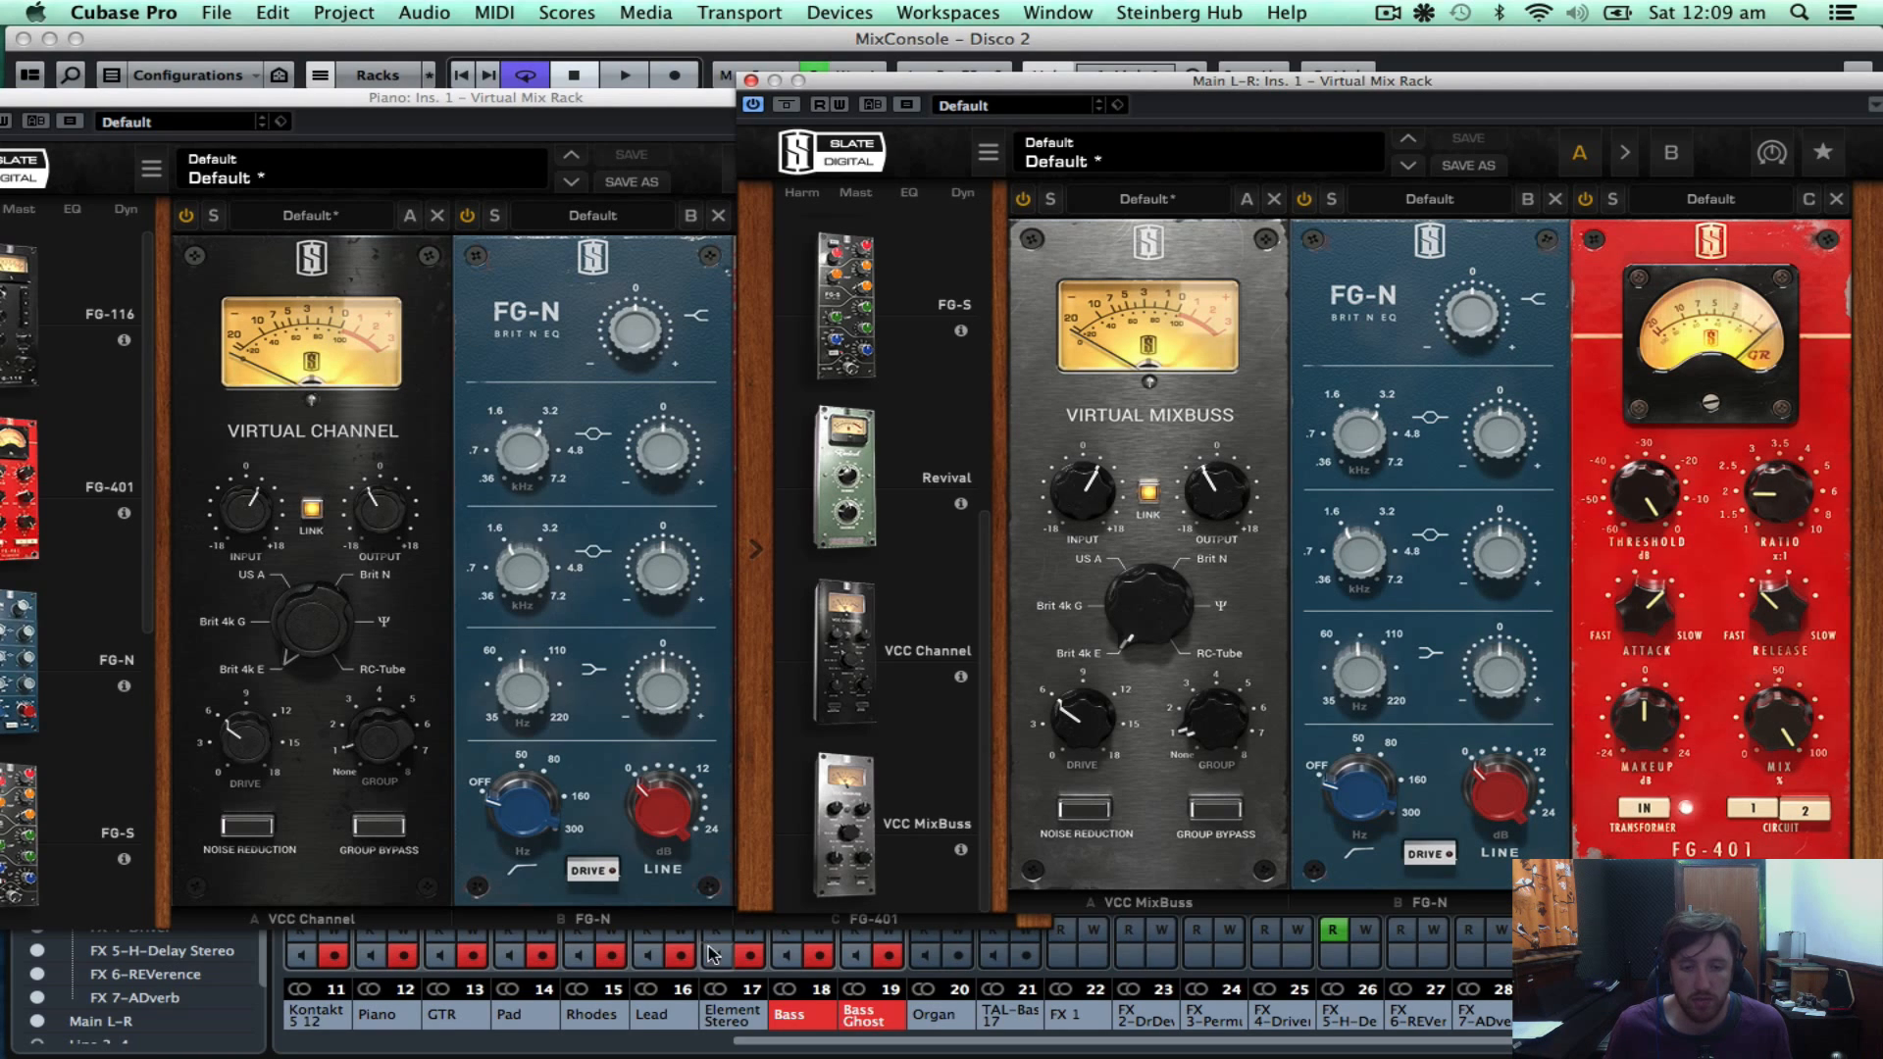
drag(1148, 656, 1159, 562)
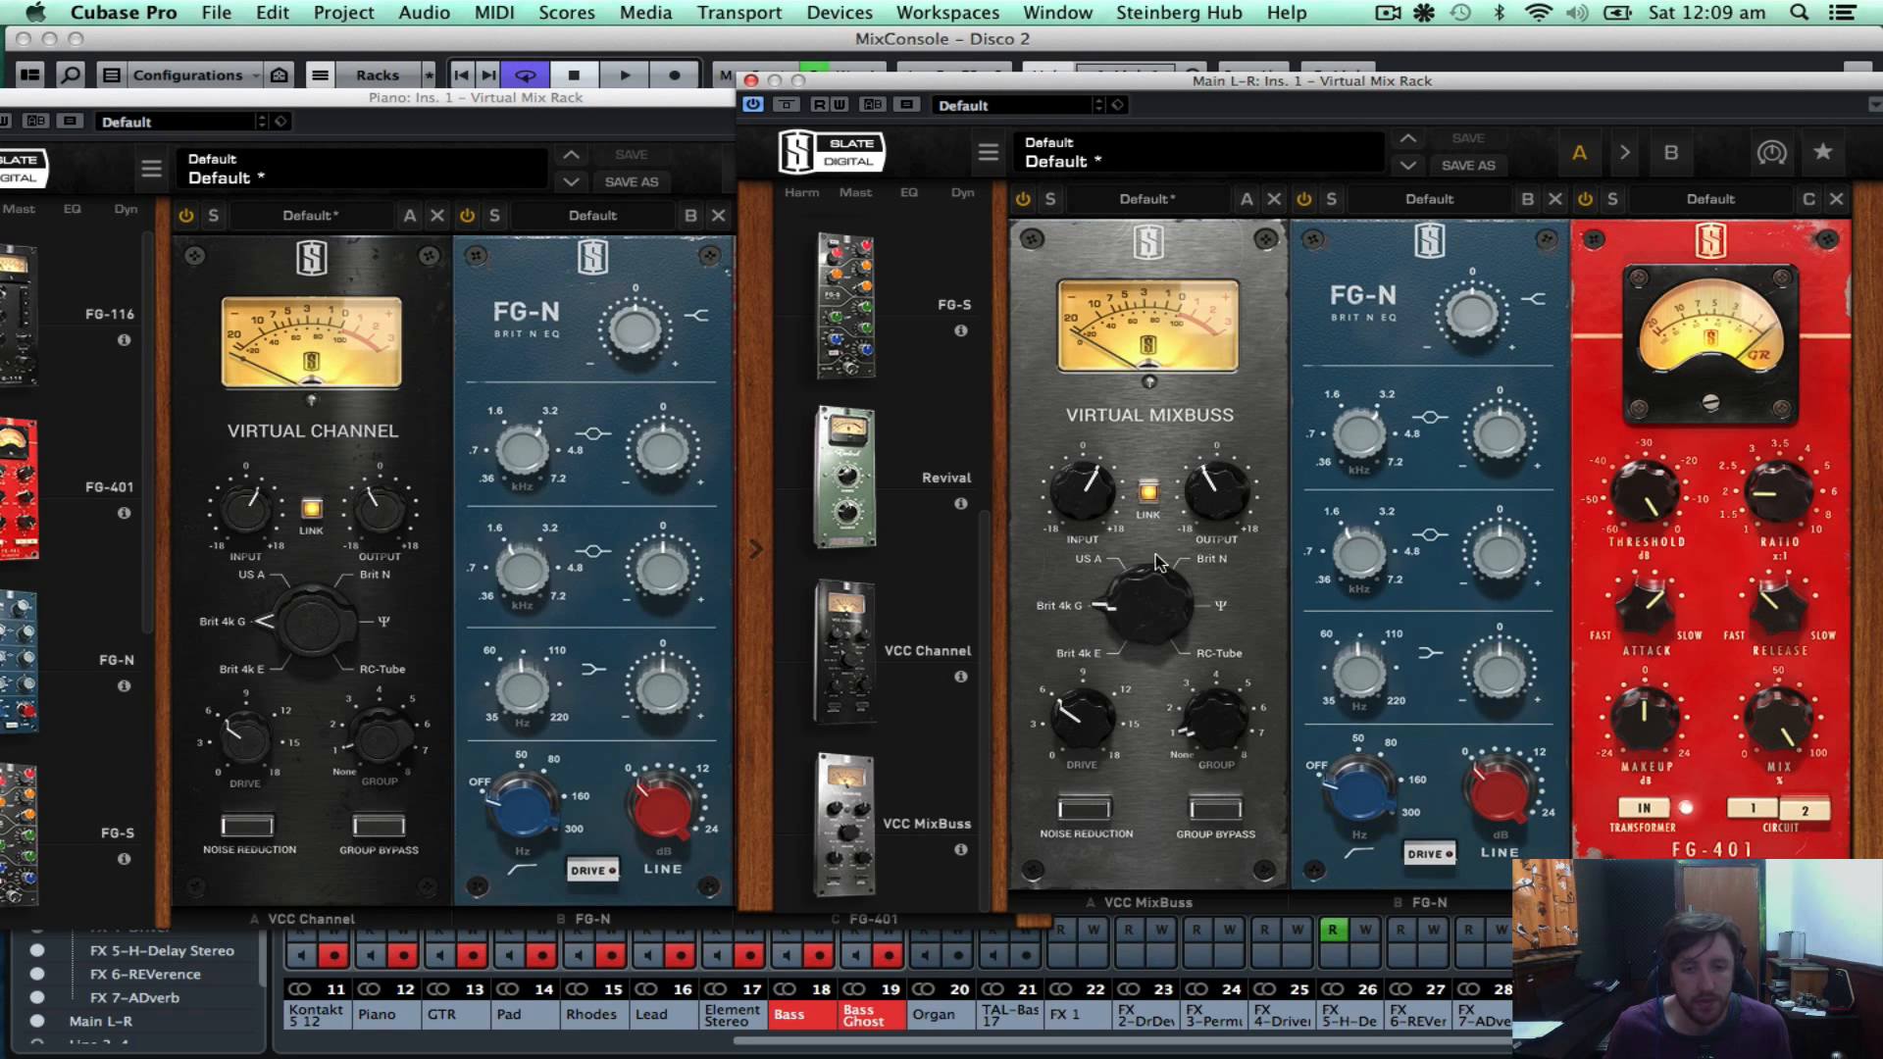
drag(1126, 654, 1141, 564)
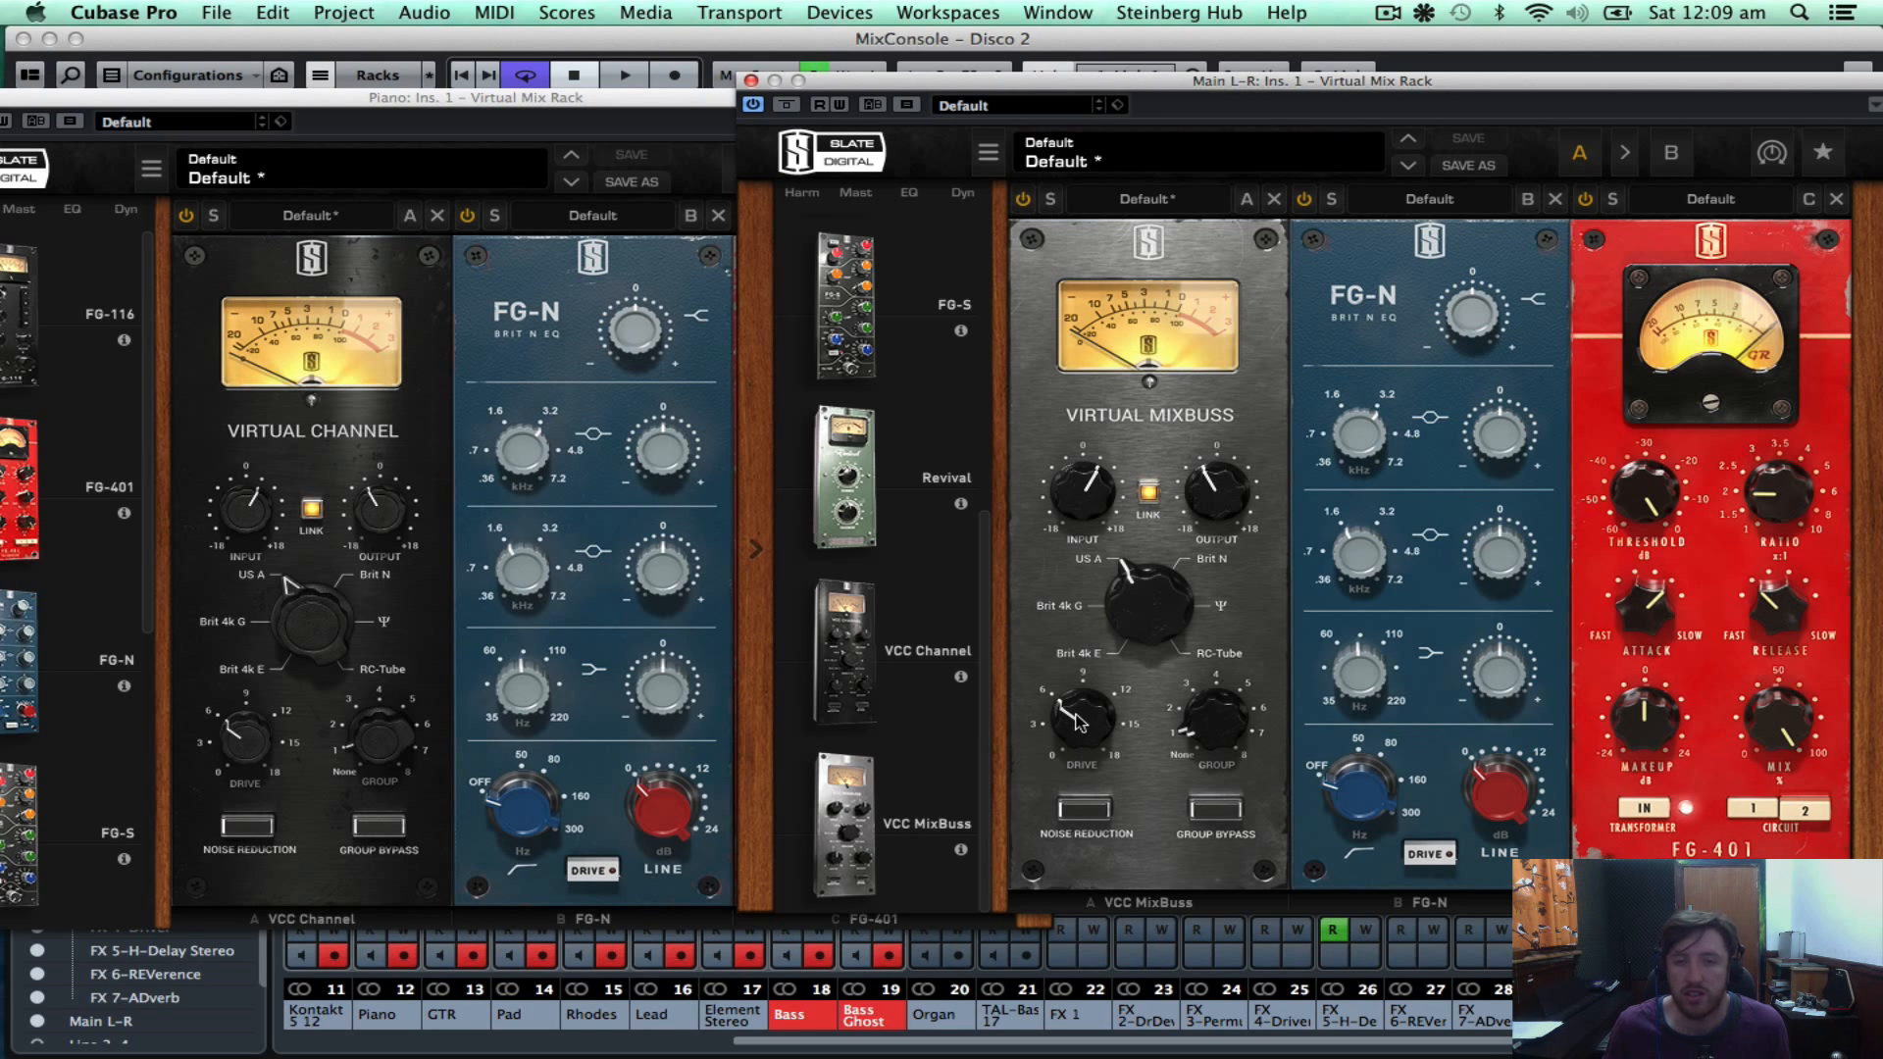
Compare the Piano channel's Virtual Channel controls with the Main L-R Virtual Mixbuss and close the Piano rack.
drag(291, 103, 512, 110)
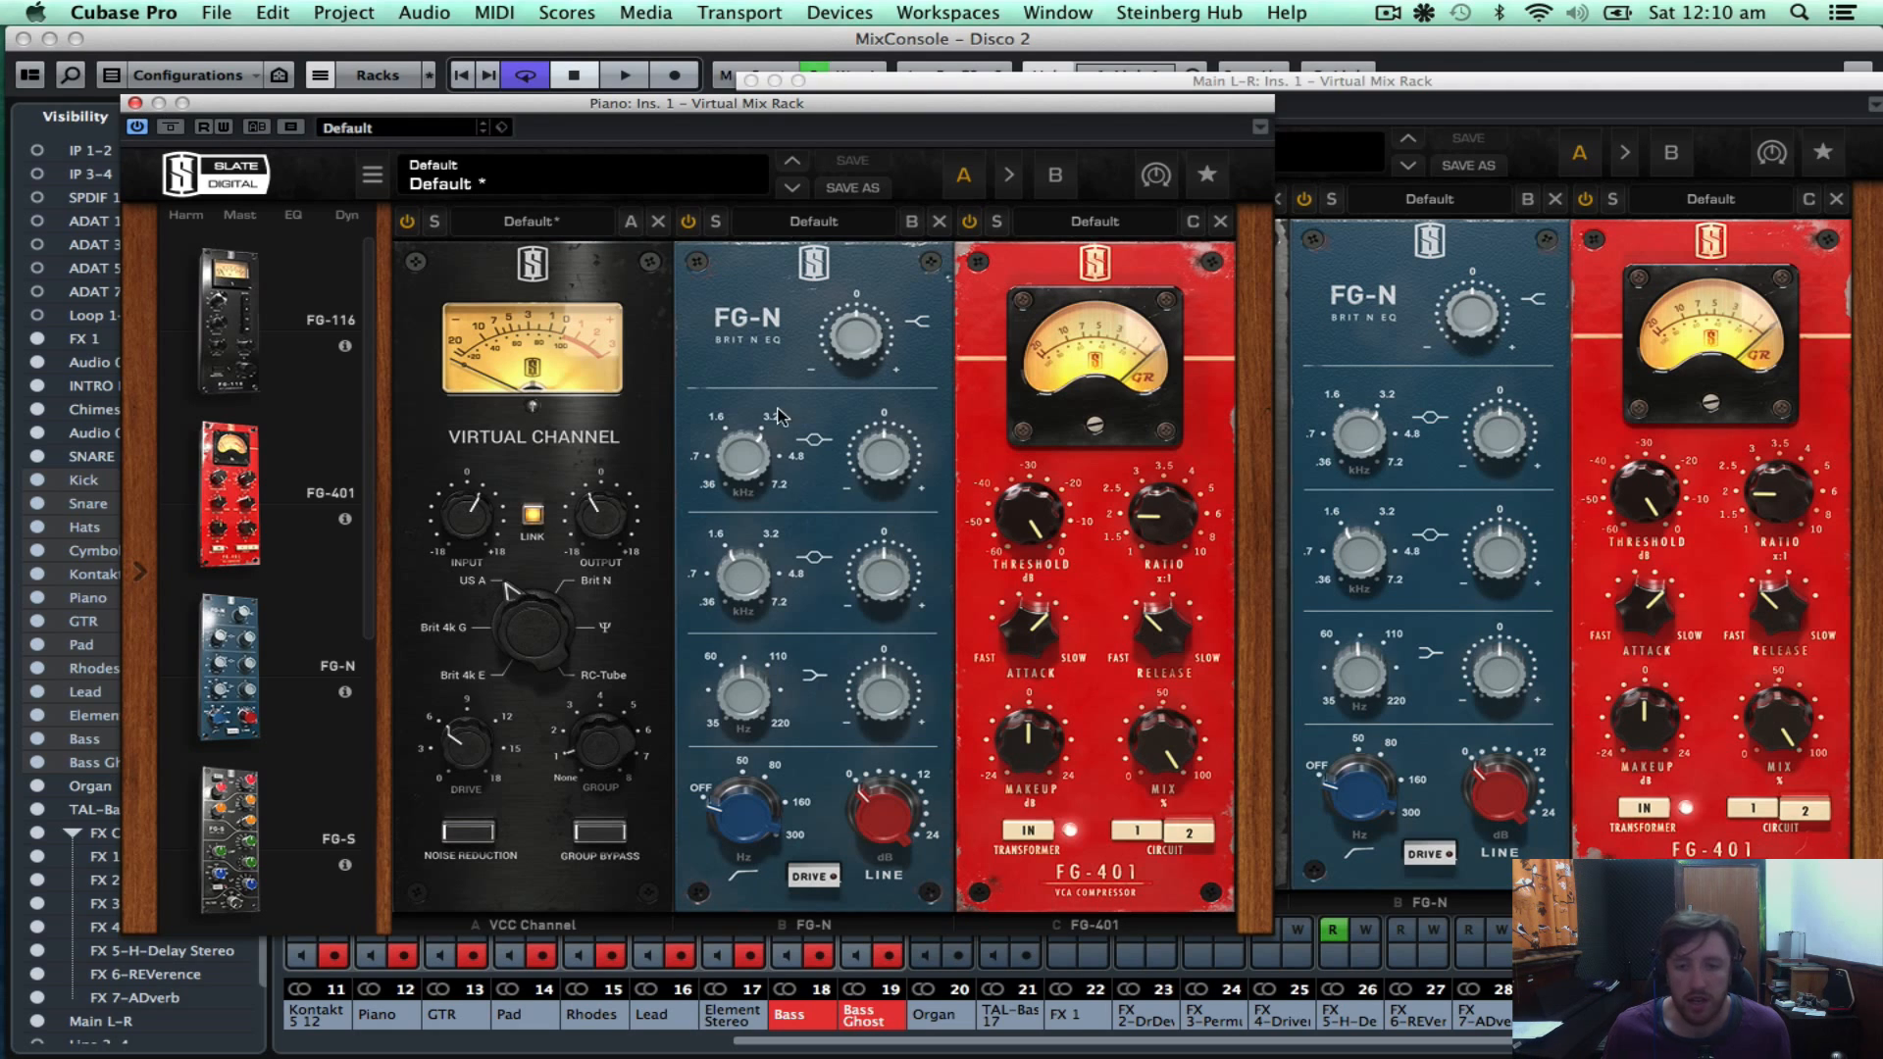
click(1389, 83)
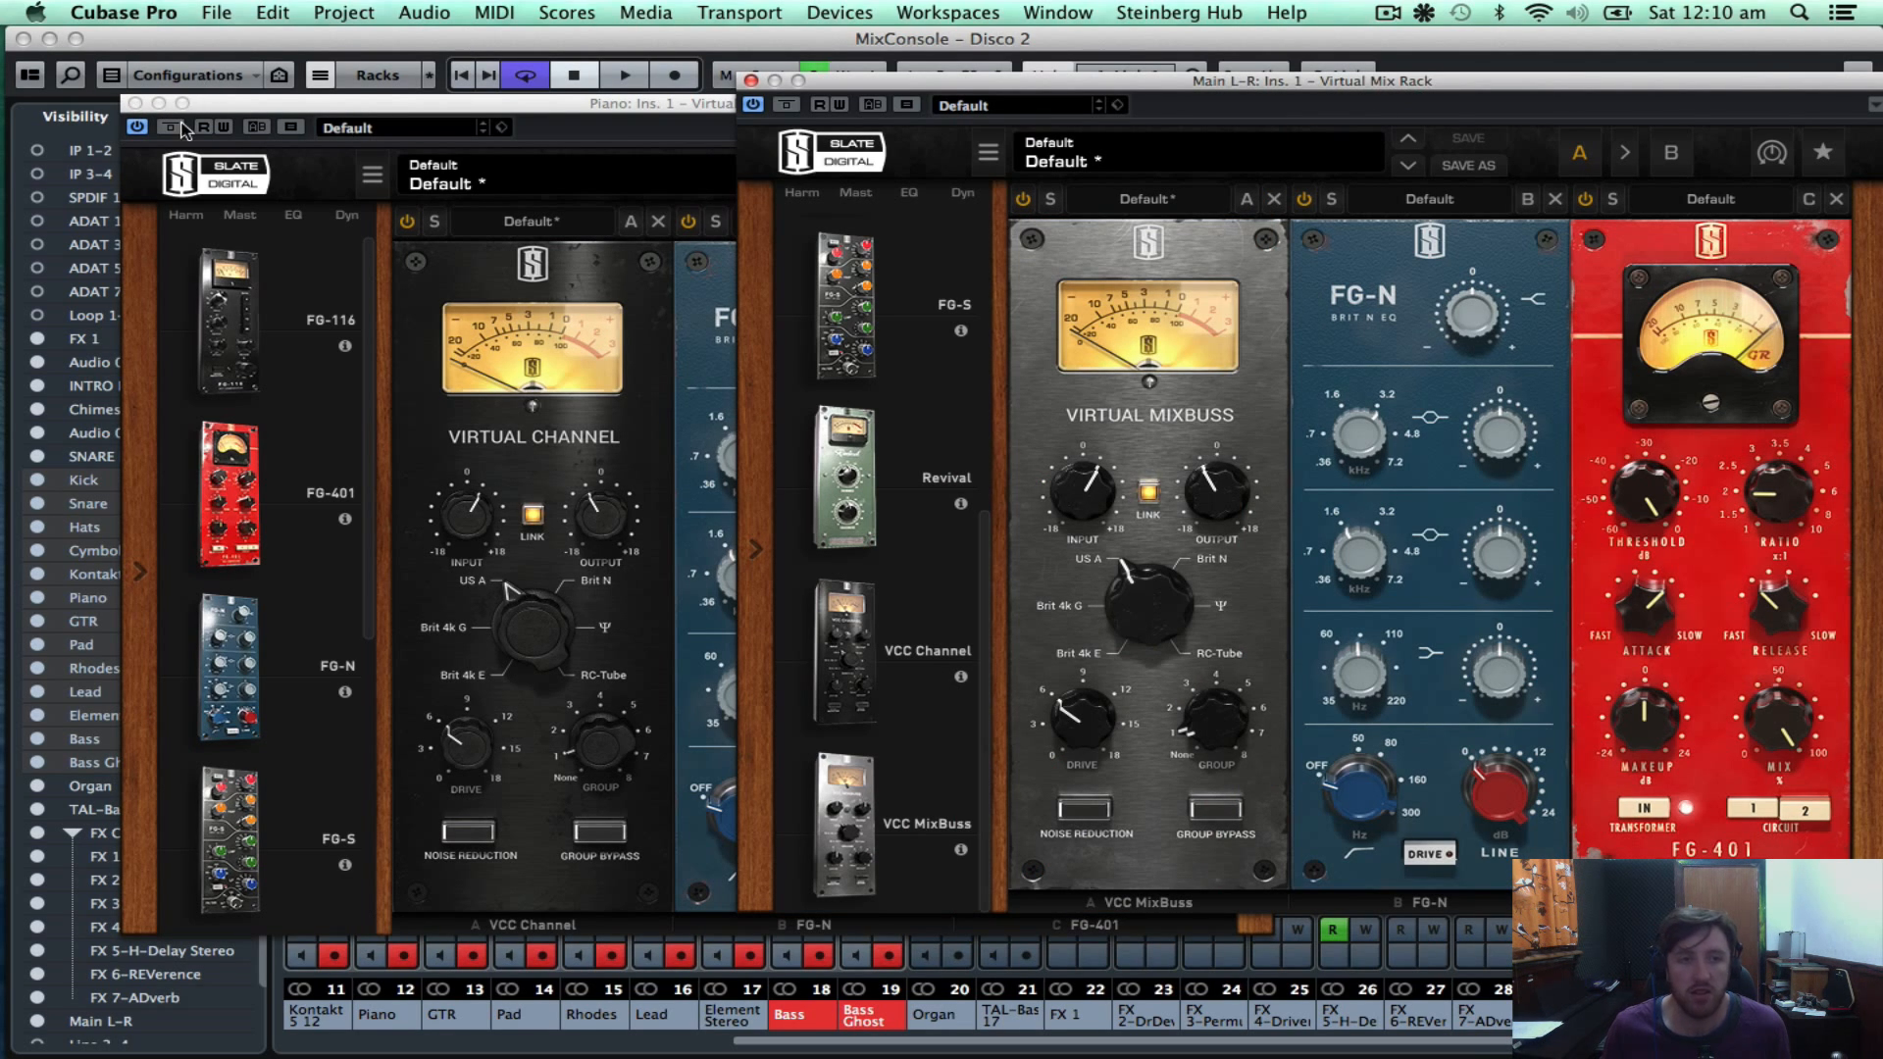
click(135, 102)
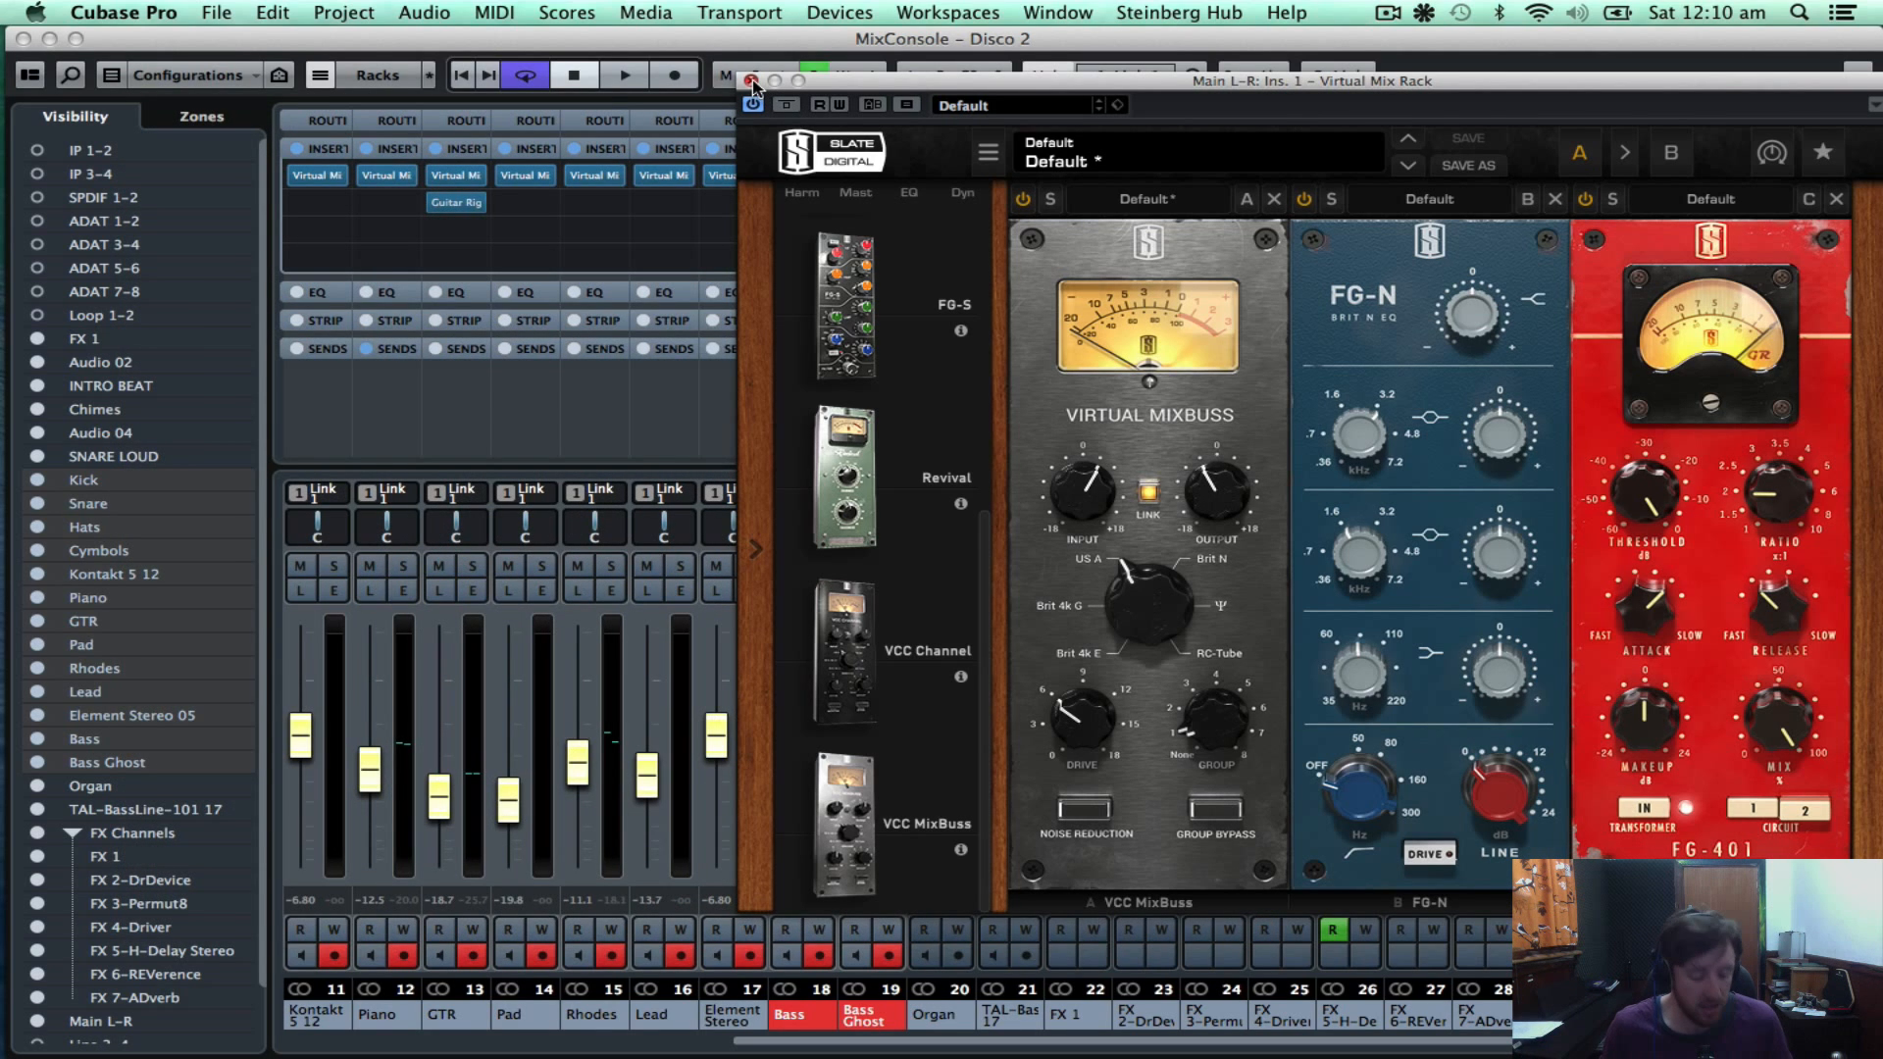
Hide the MixConsole, start playback and place the Main L-R rack fully in view over the project window.
key(F3)
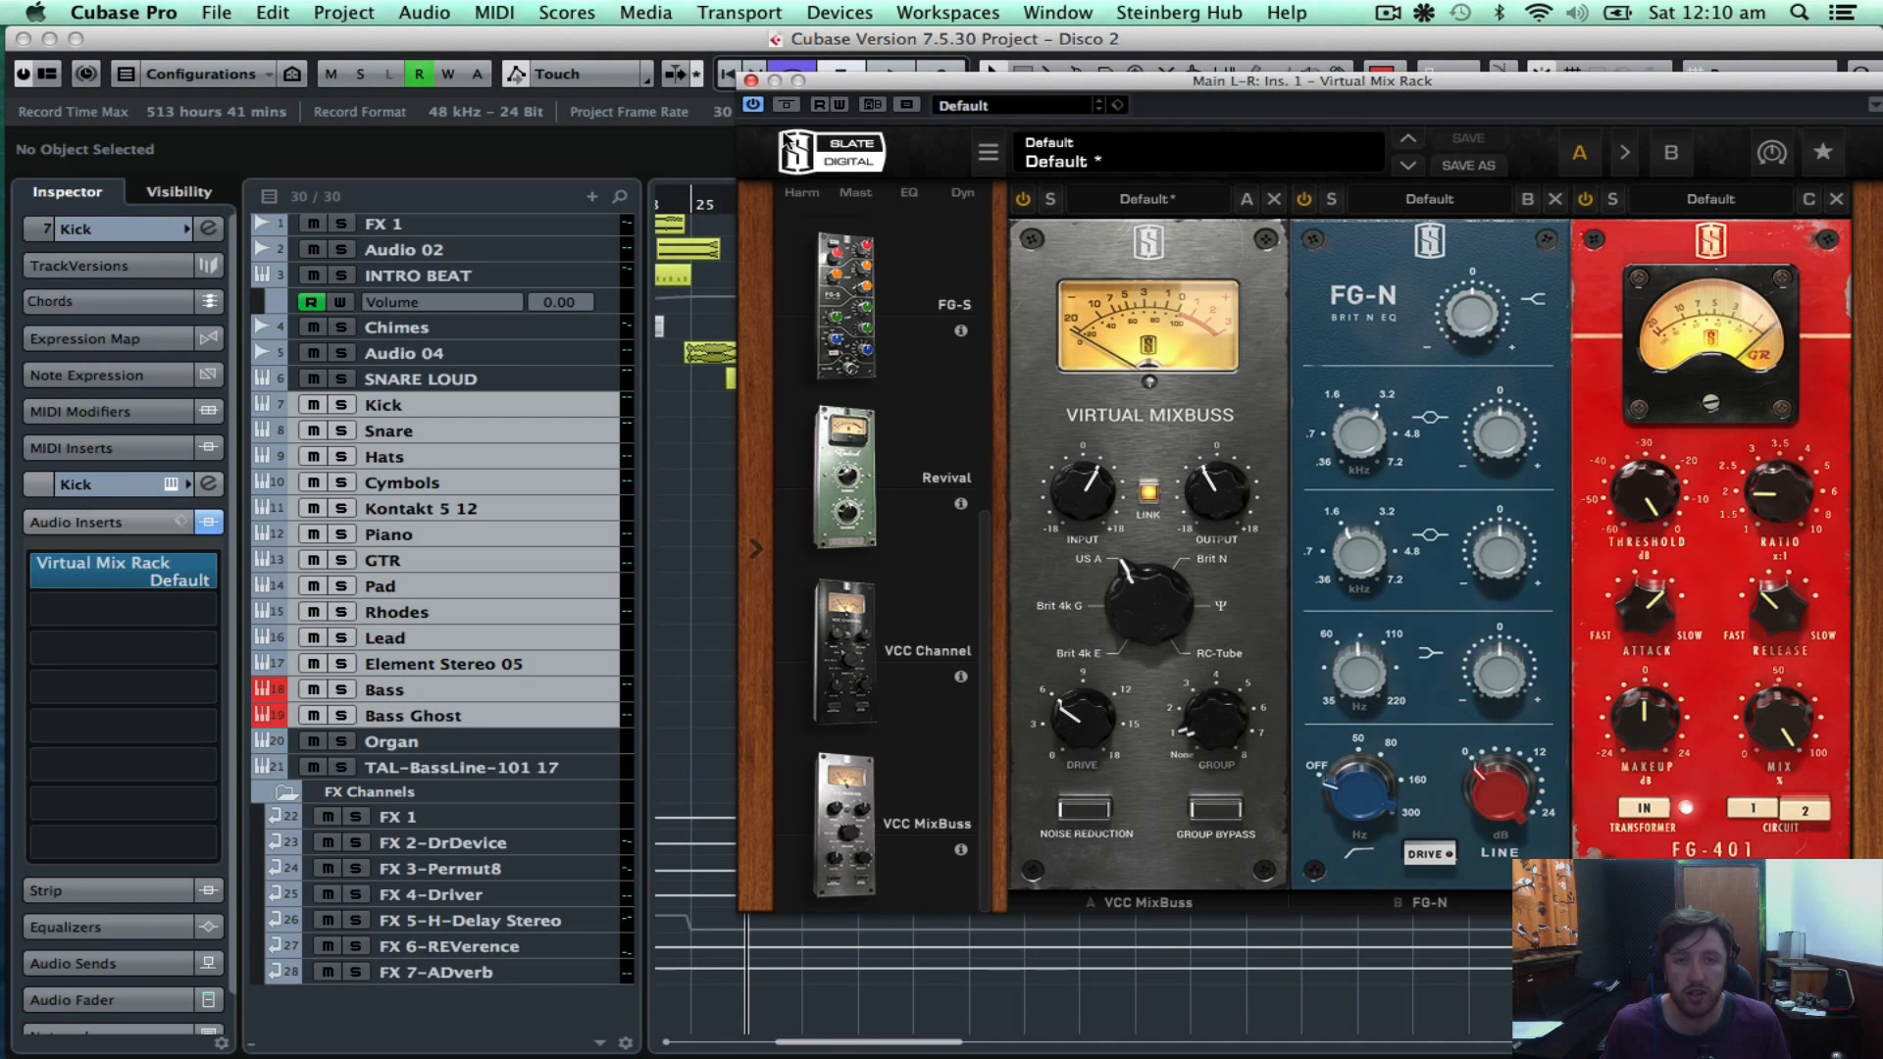
drag(839, 85, 874, 562)
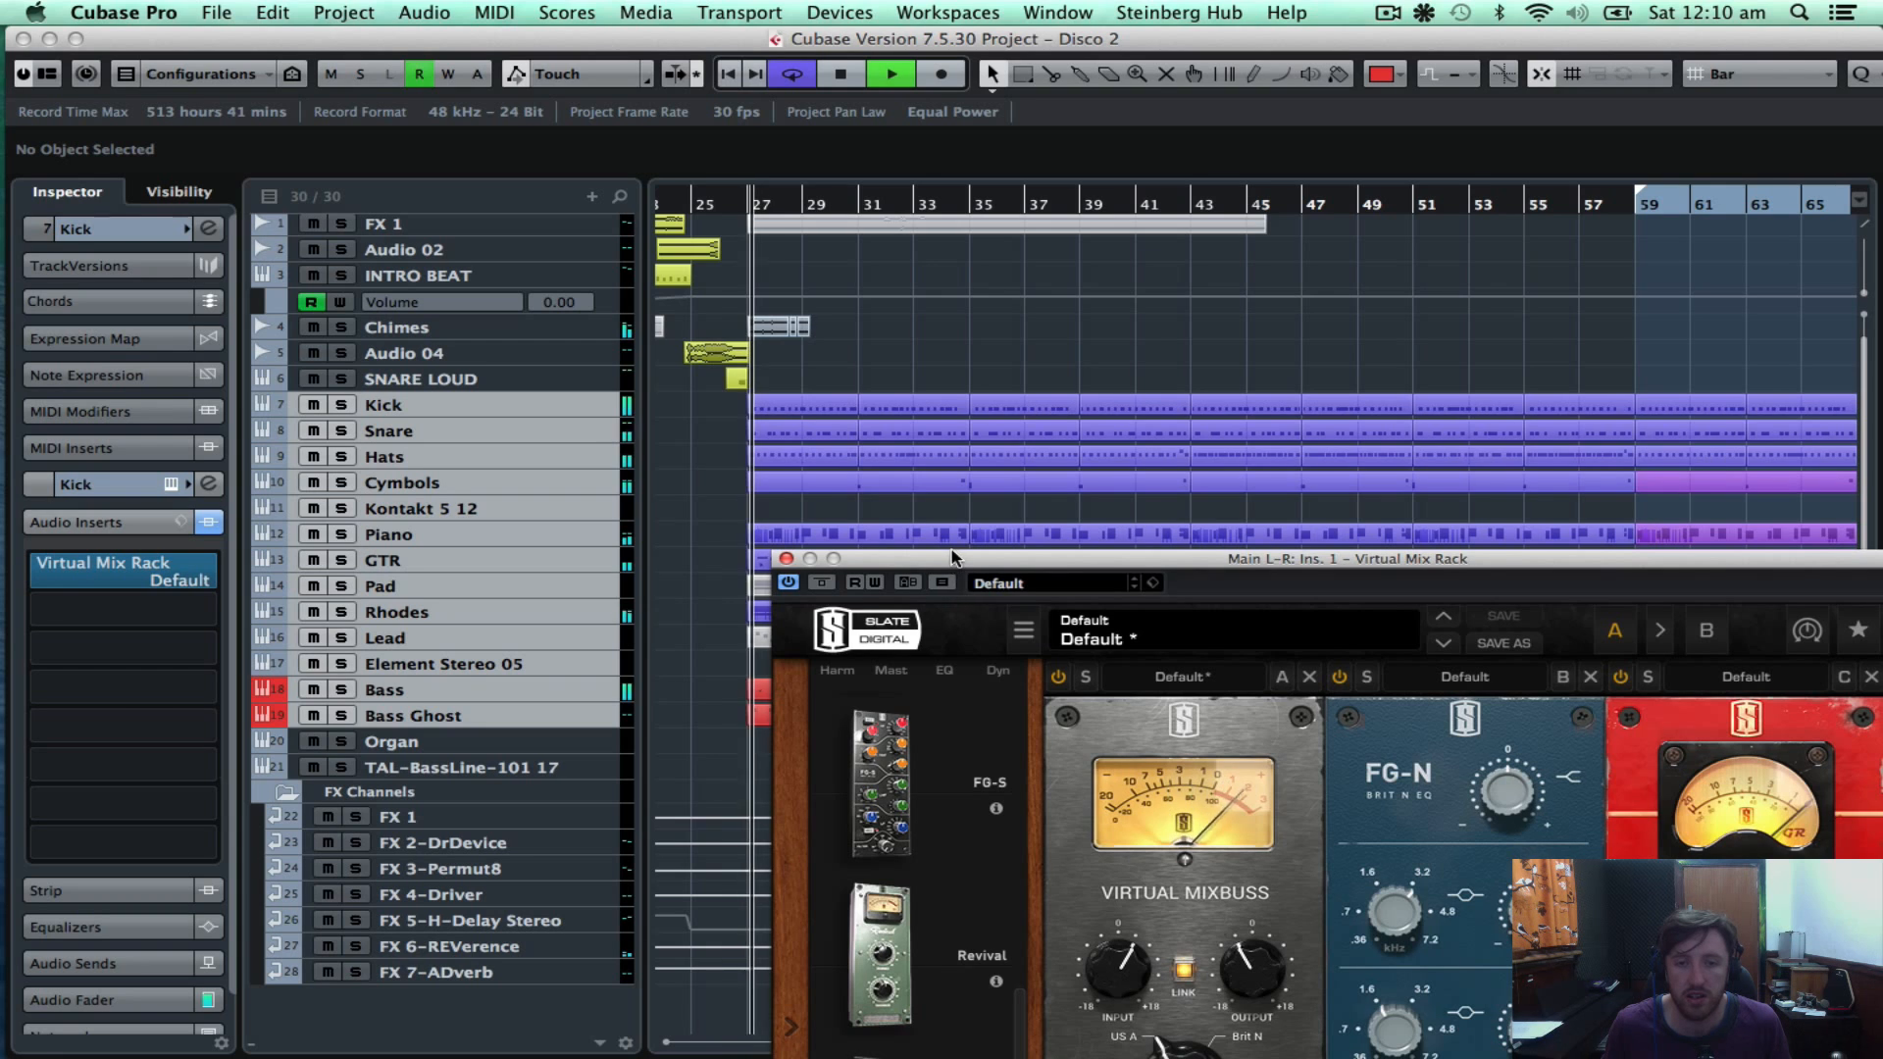
drag(956, 562, 711, 111)
Raise the Virtual Mixbuss input gain, set its drive to 10.8 dB and choose the Brit 4k G console model.
drag(868, 561, 873, 506)
drag(871, 793, 872, 706)
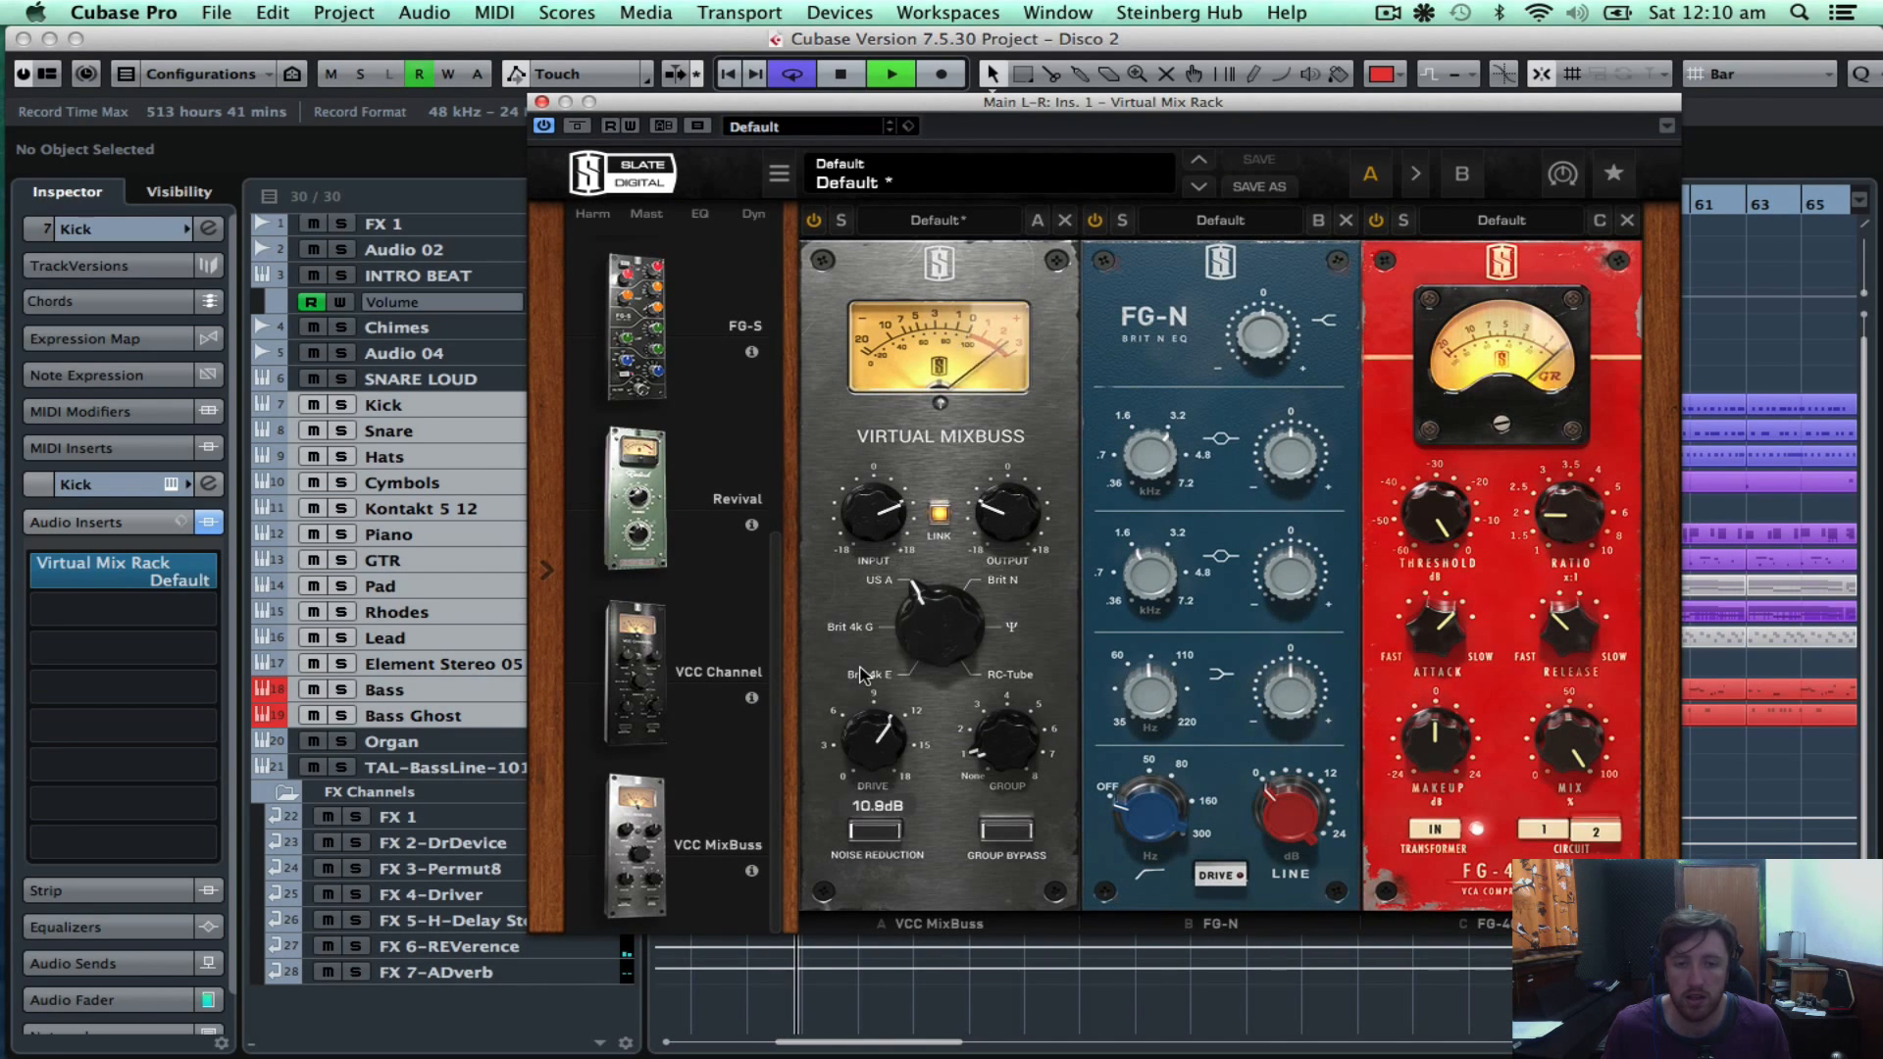
drag(945, 627, 945, 667)
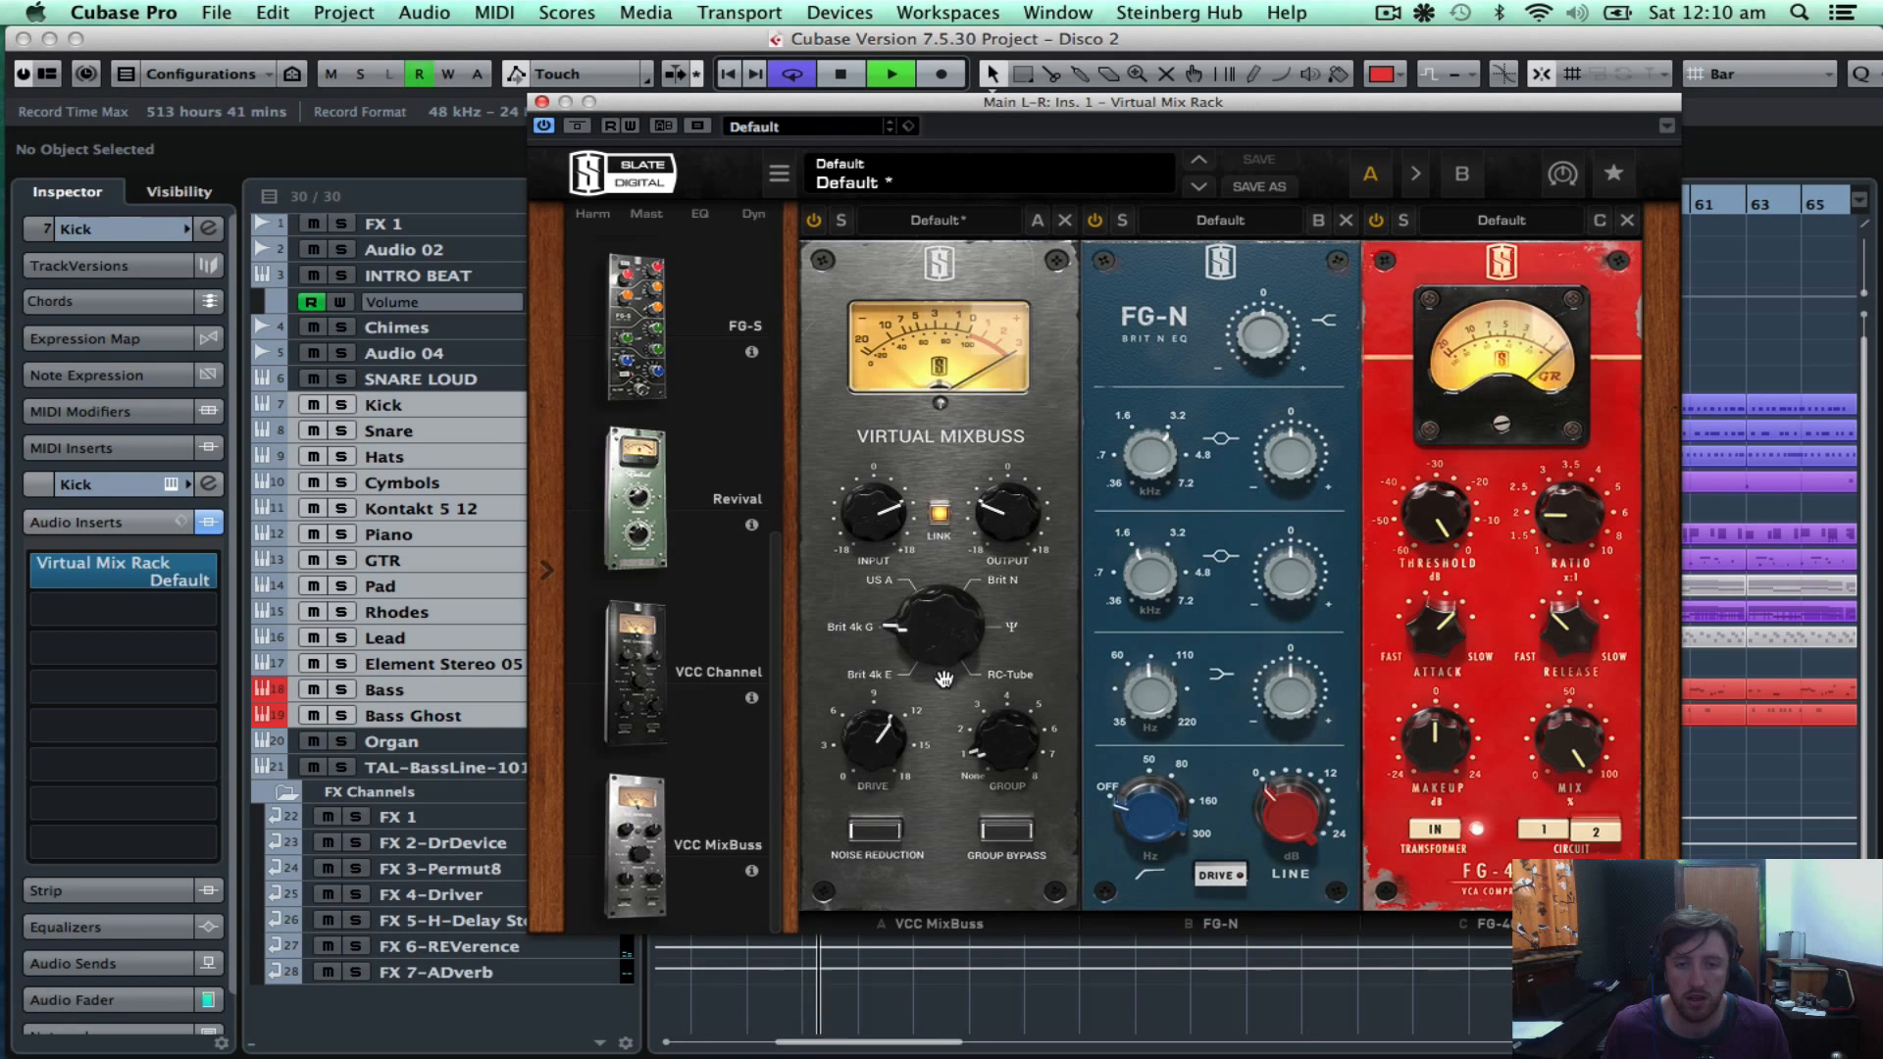
Lower the Virtual Mixbuss drive and linked input gain during playback and switch the console model to Brit N.
drag(867, 749, 869, 777)
drag(867, 520, 868, 548)
drag(874, 741, 876, 734)
drag(913, 628, 911, 536)
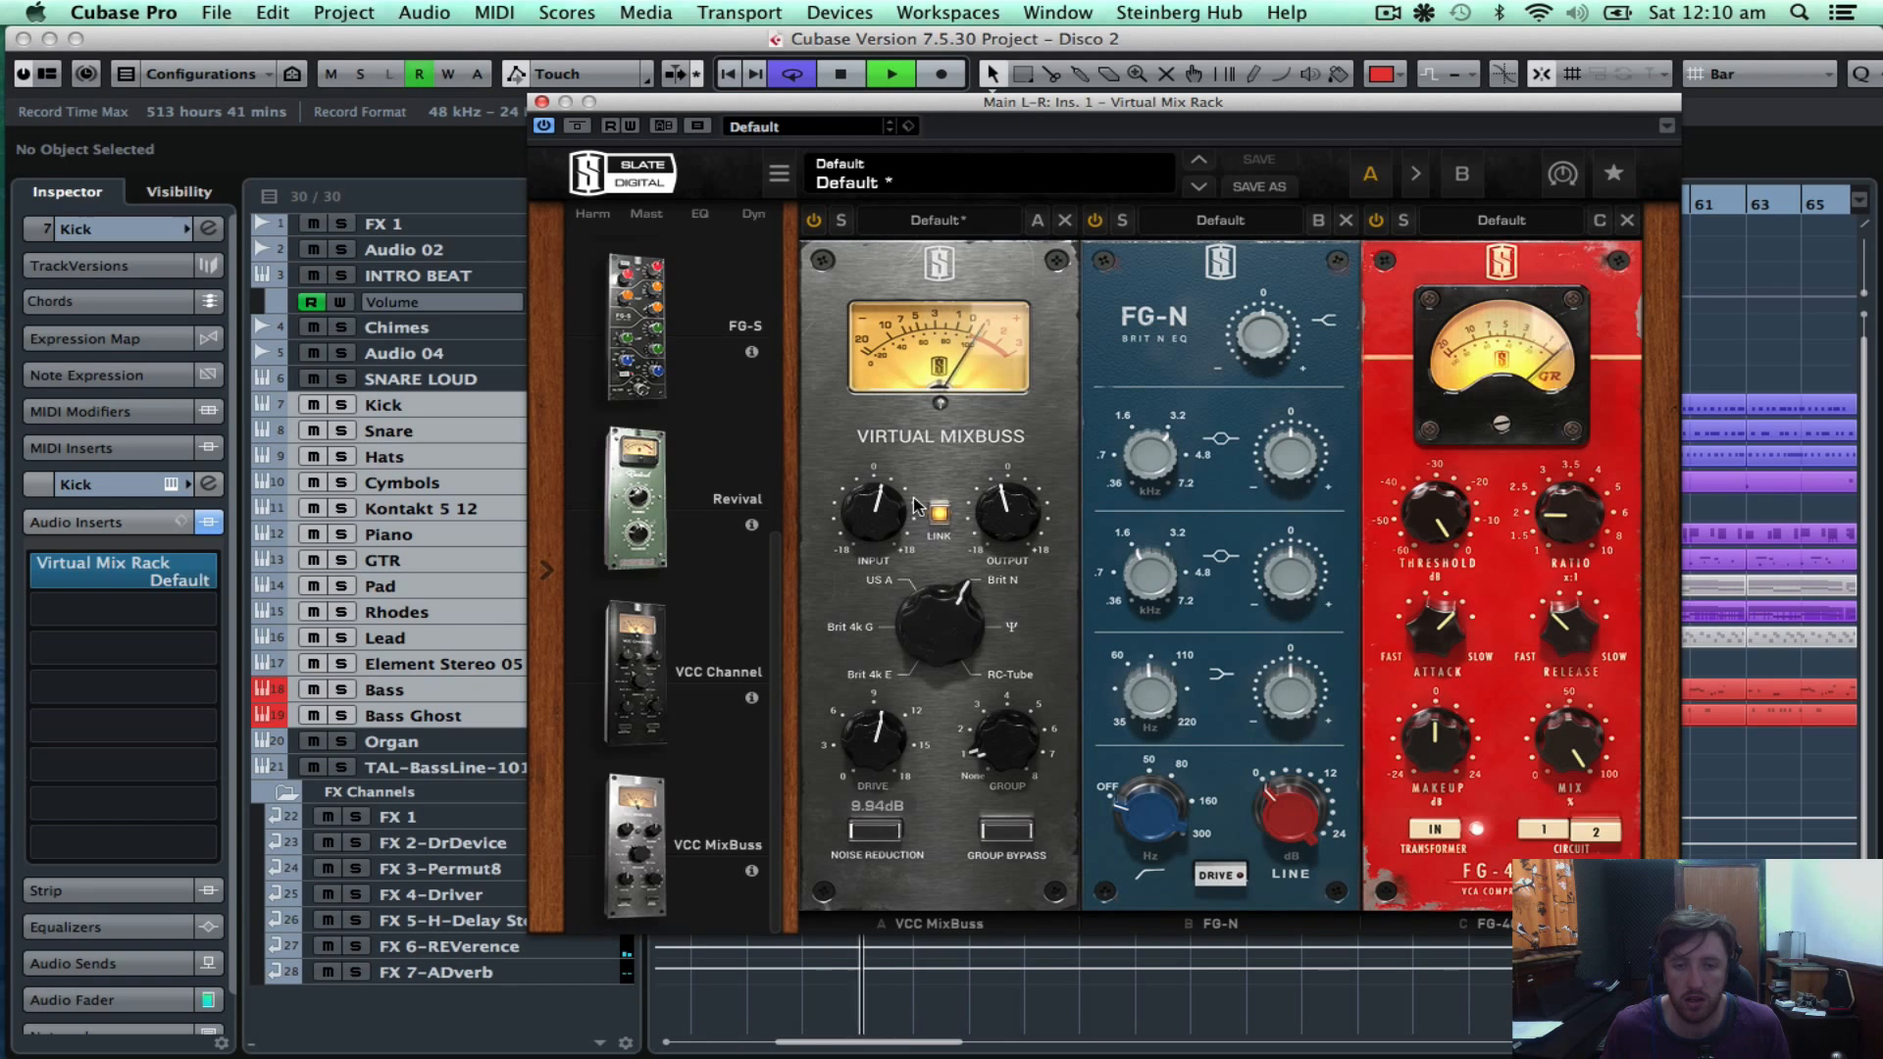
Set the Virtual Mixbuss to the Ψ console model with 10.8 dB of drive, readjust its linked input gain, and close the rack.
drag(875, 756, 876, 735)
drag(871, 515, 861, 455)
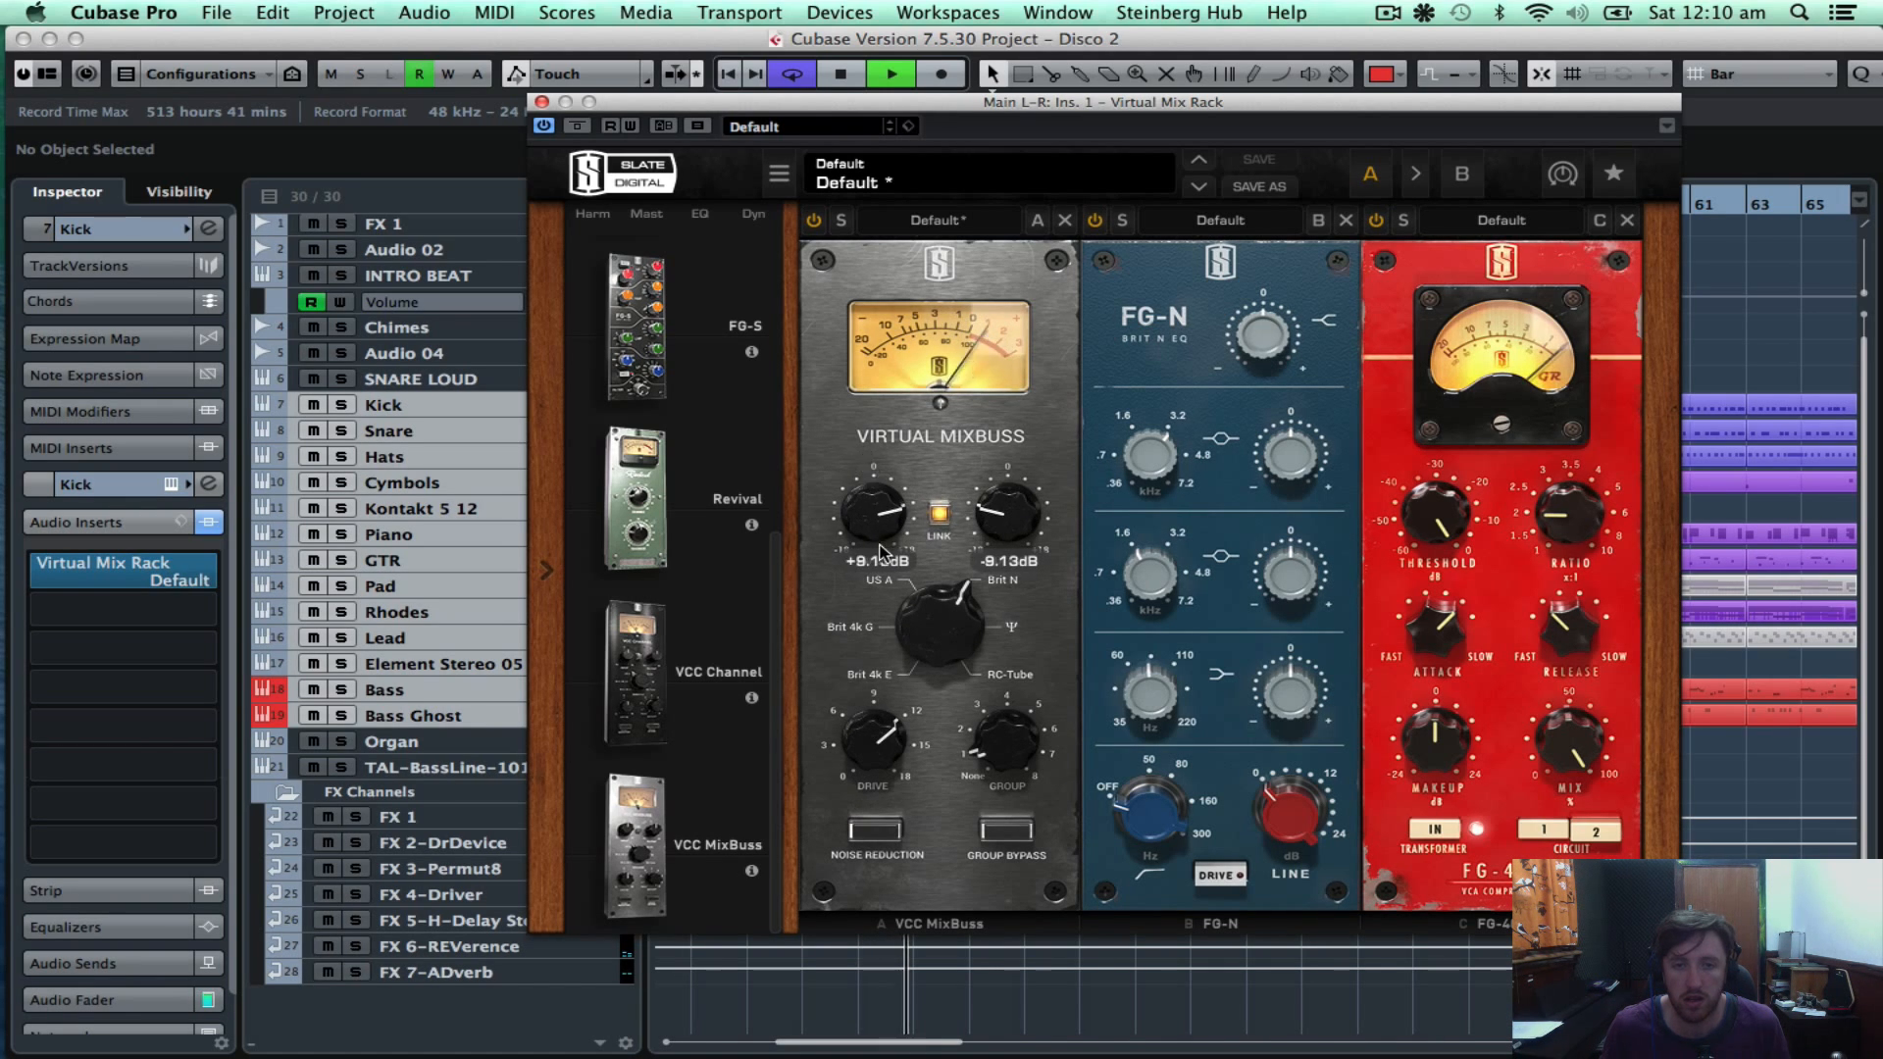
drag(881, 552, 863, 400)
drag(875, 775, 876, 846)
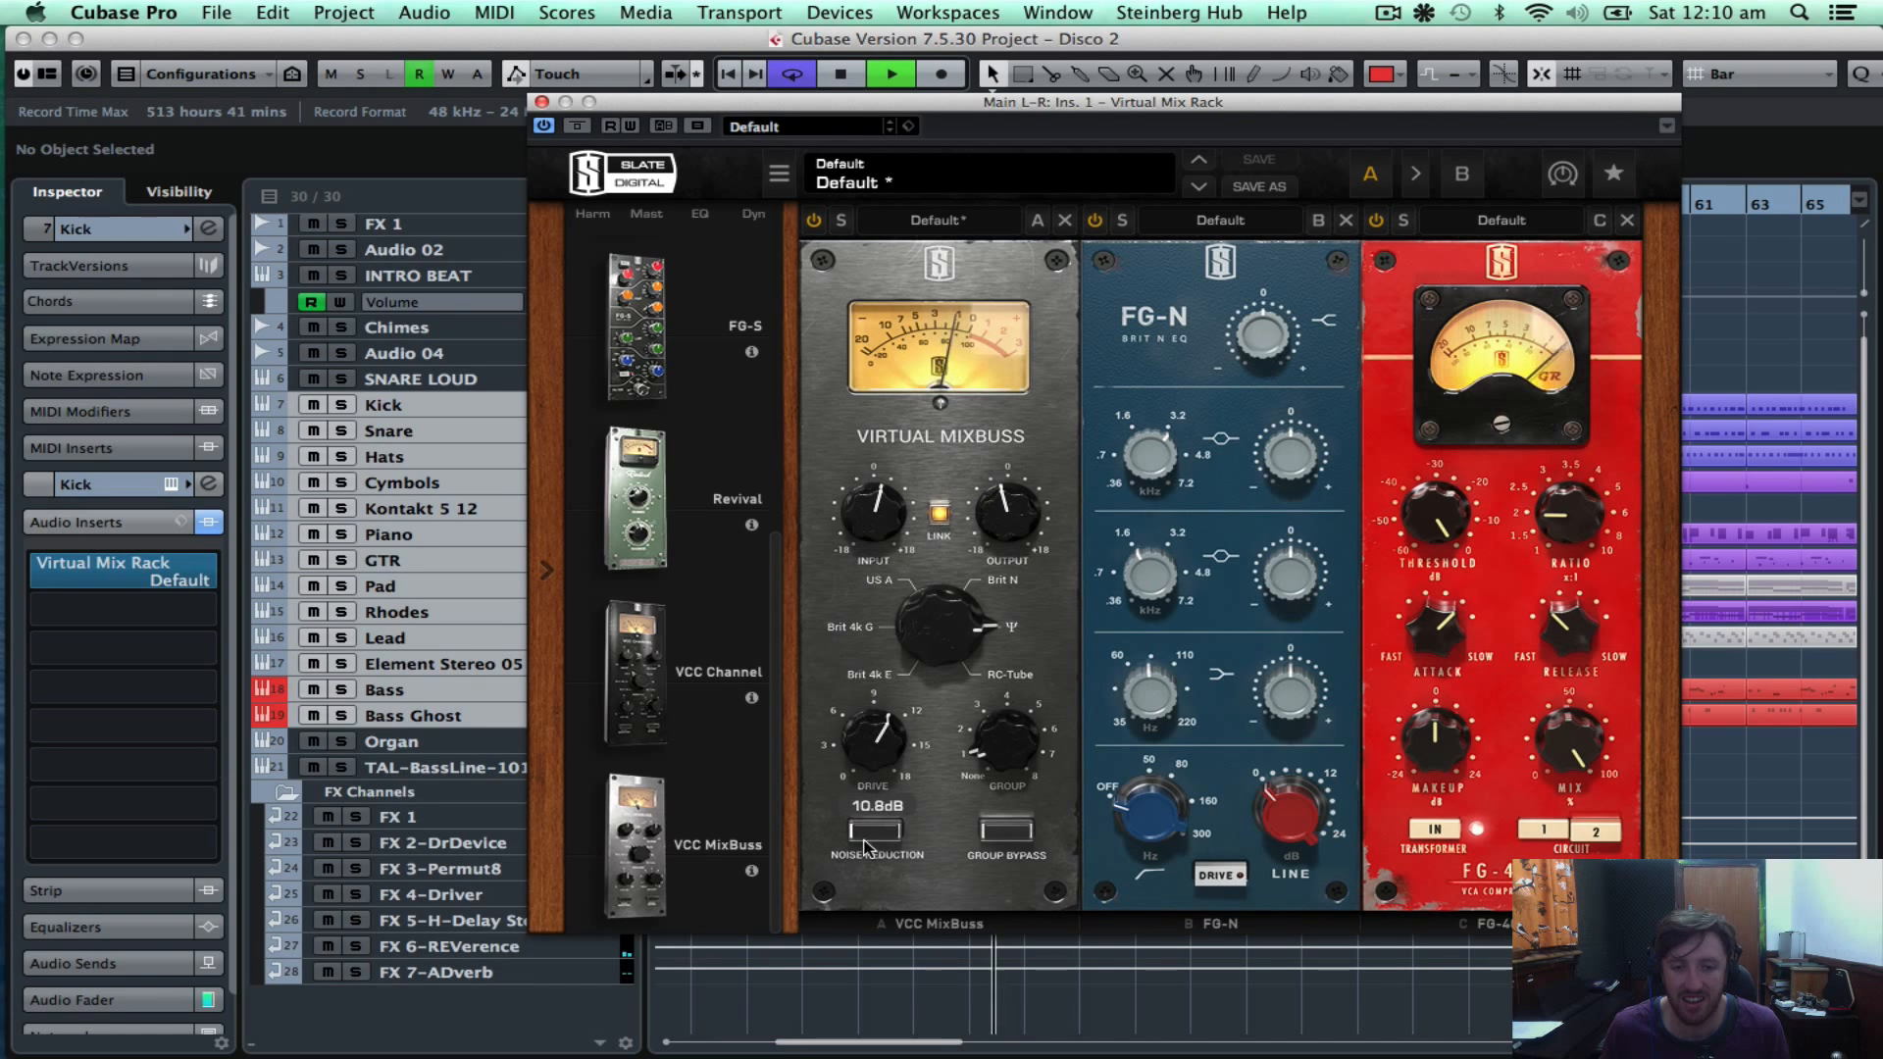
click(541, 103)
Compare the mix in the MixConsole with Virtual Mix Rack bypassed and active on all Link 1 channels.
key(F3)
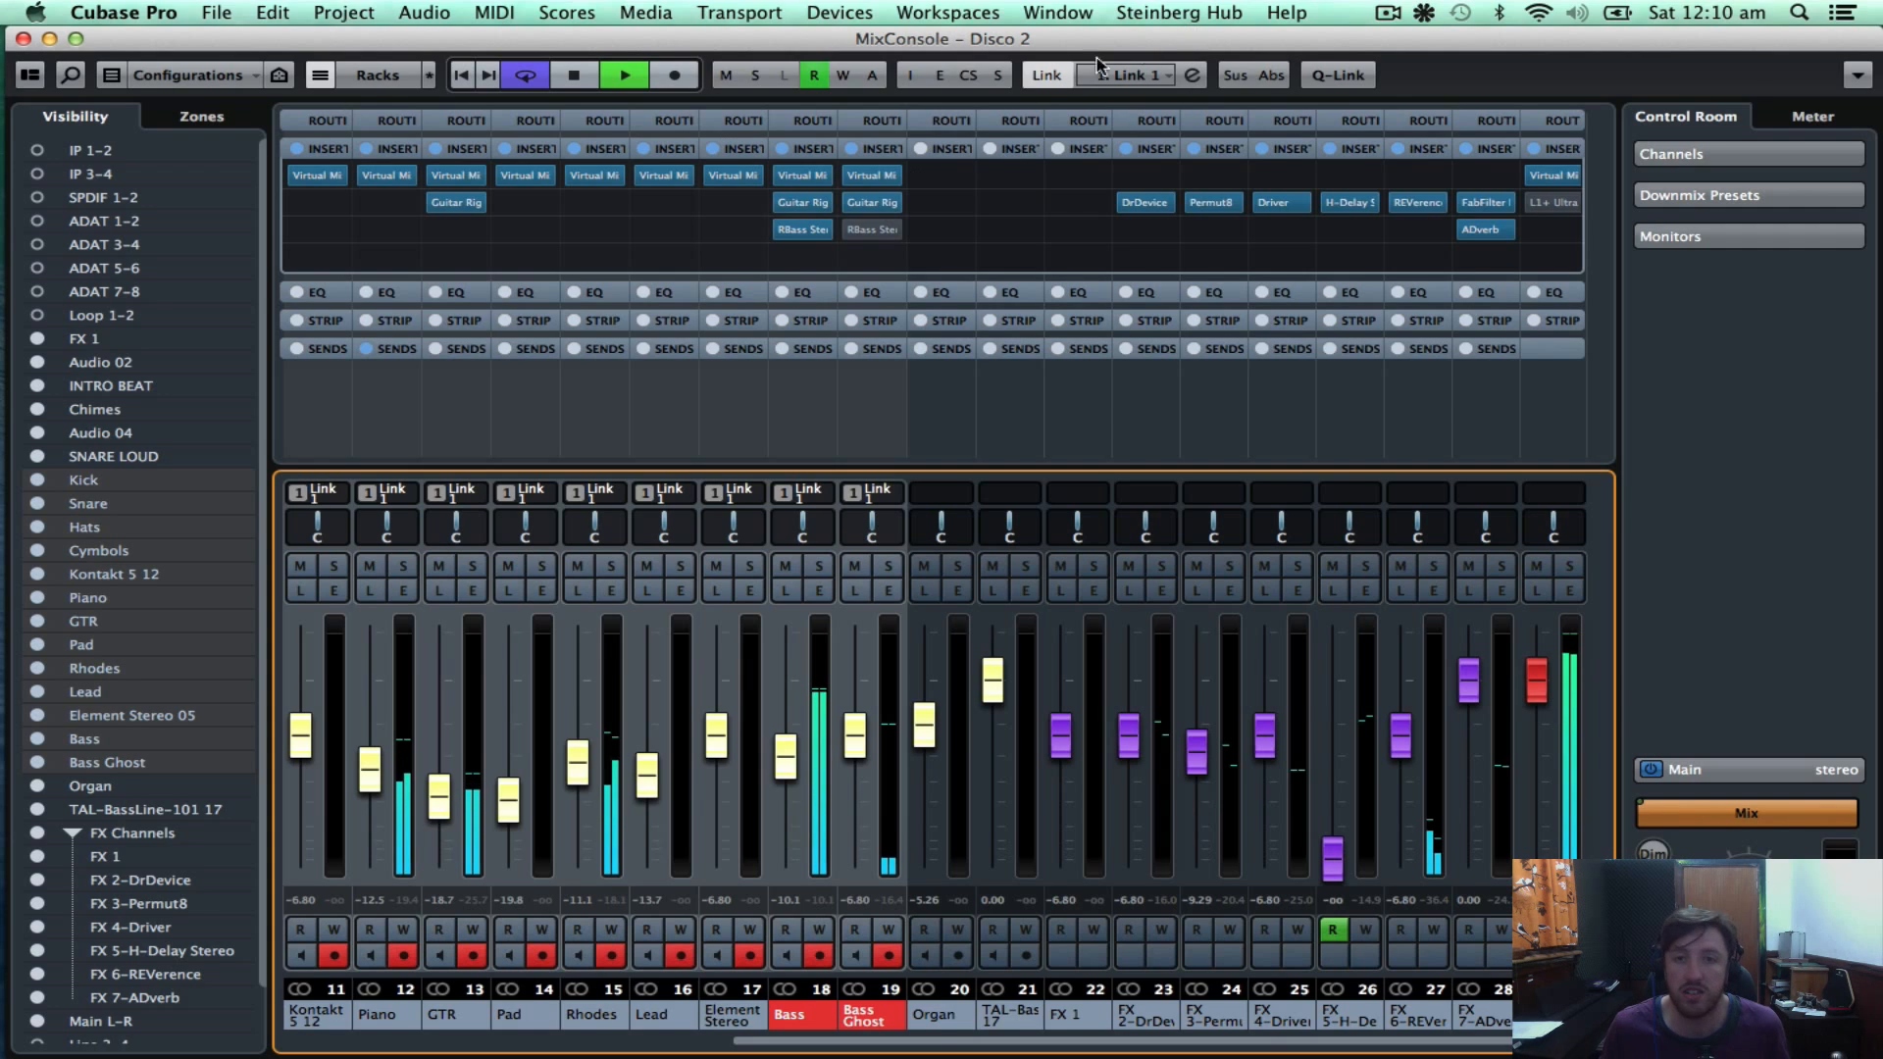
alt+shift+click(839, 175)
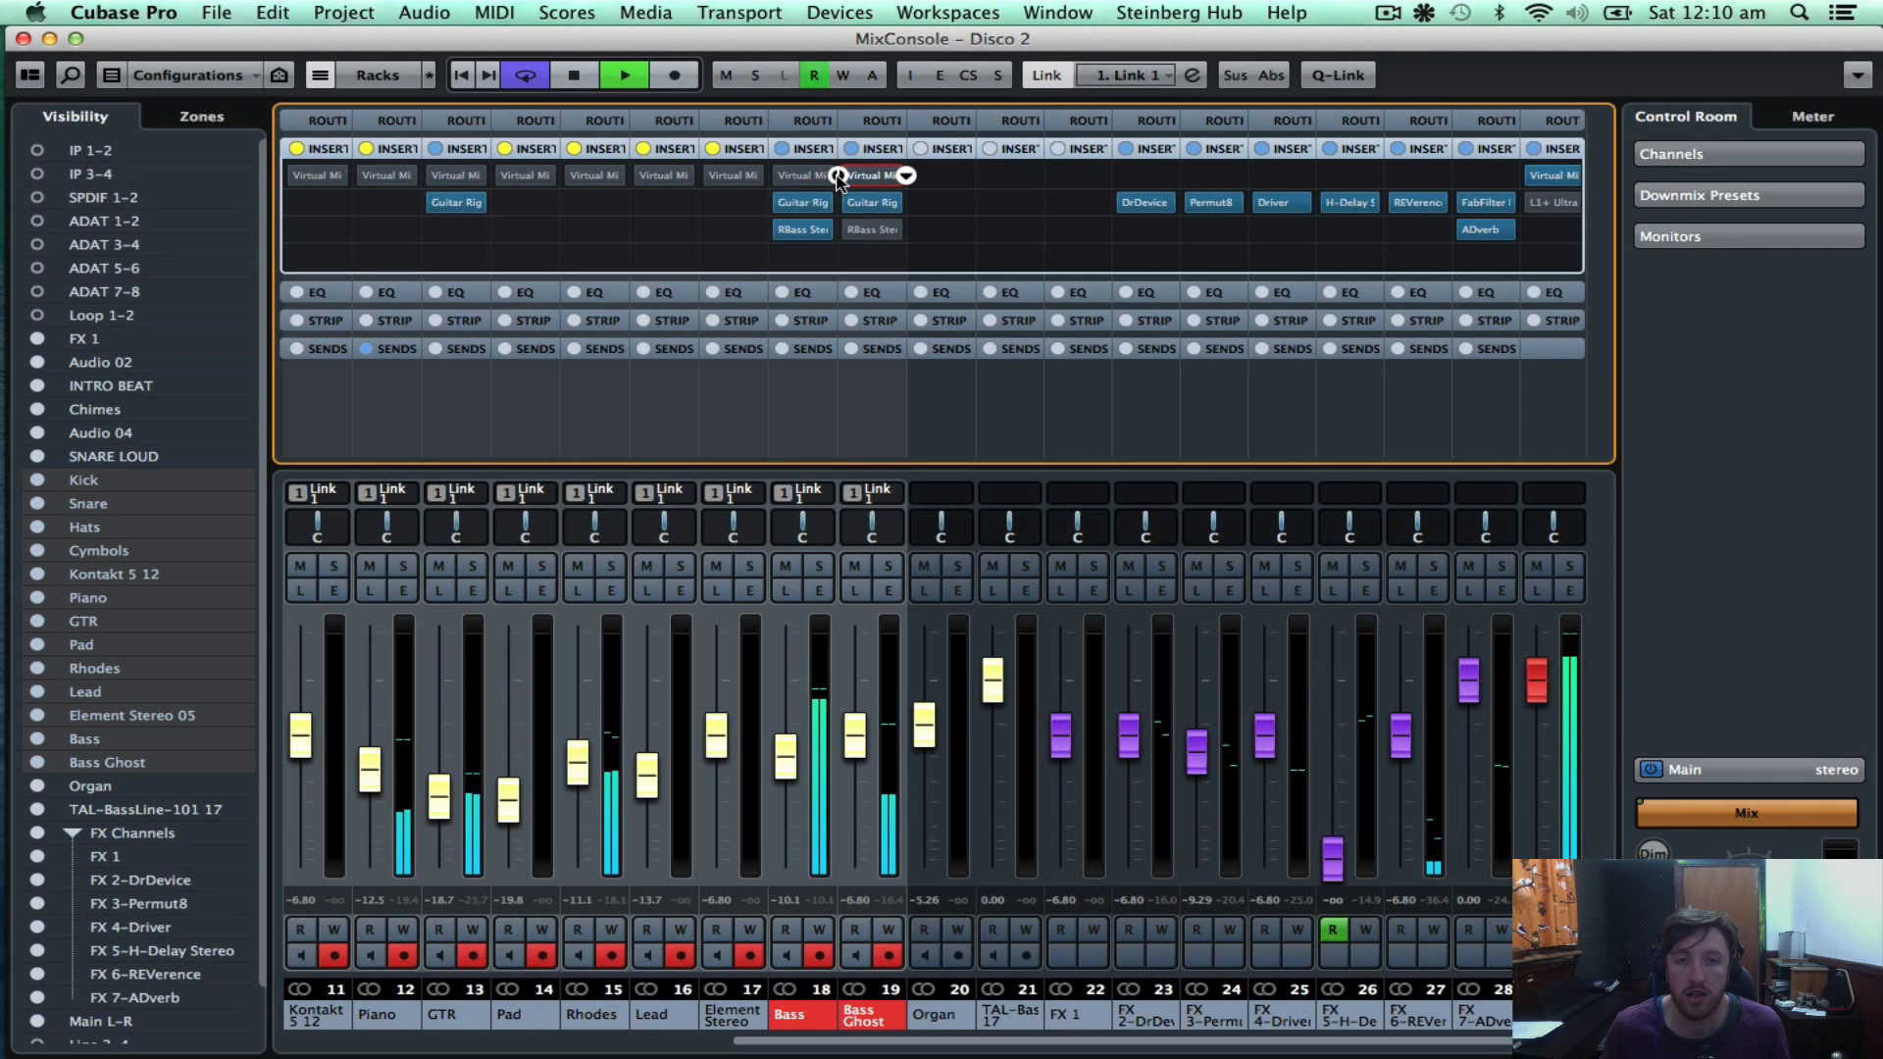
click(838, 177)
click(839, 176)
click(839, 176)
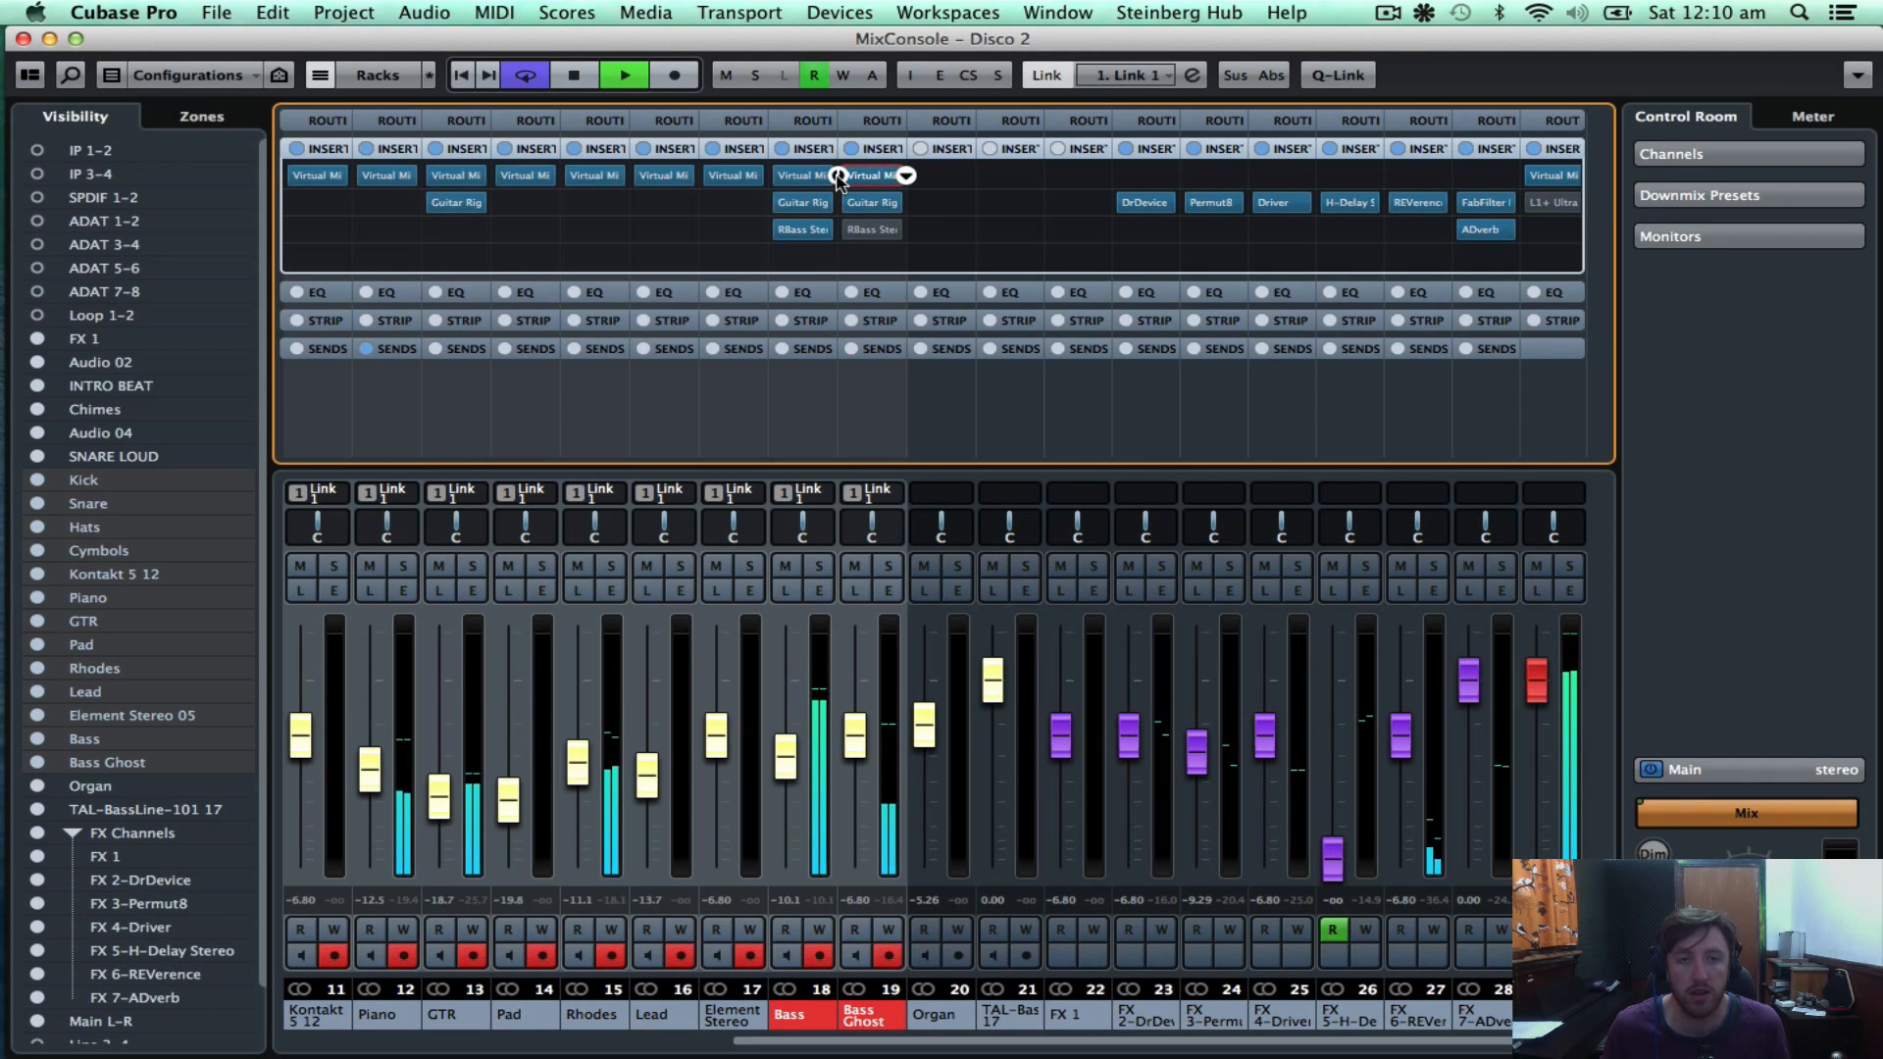
click(839, 177)
click(838, 177)
click(839, 177)
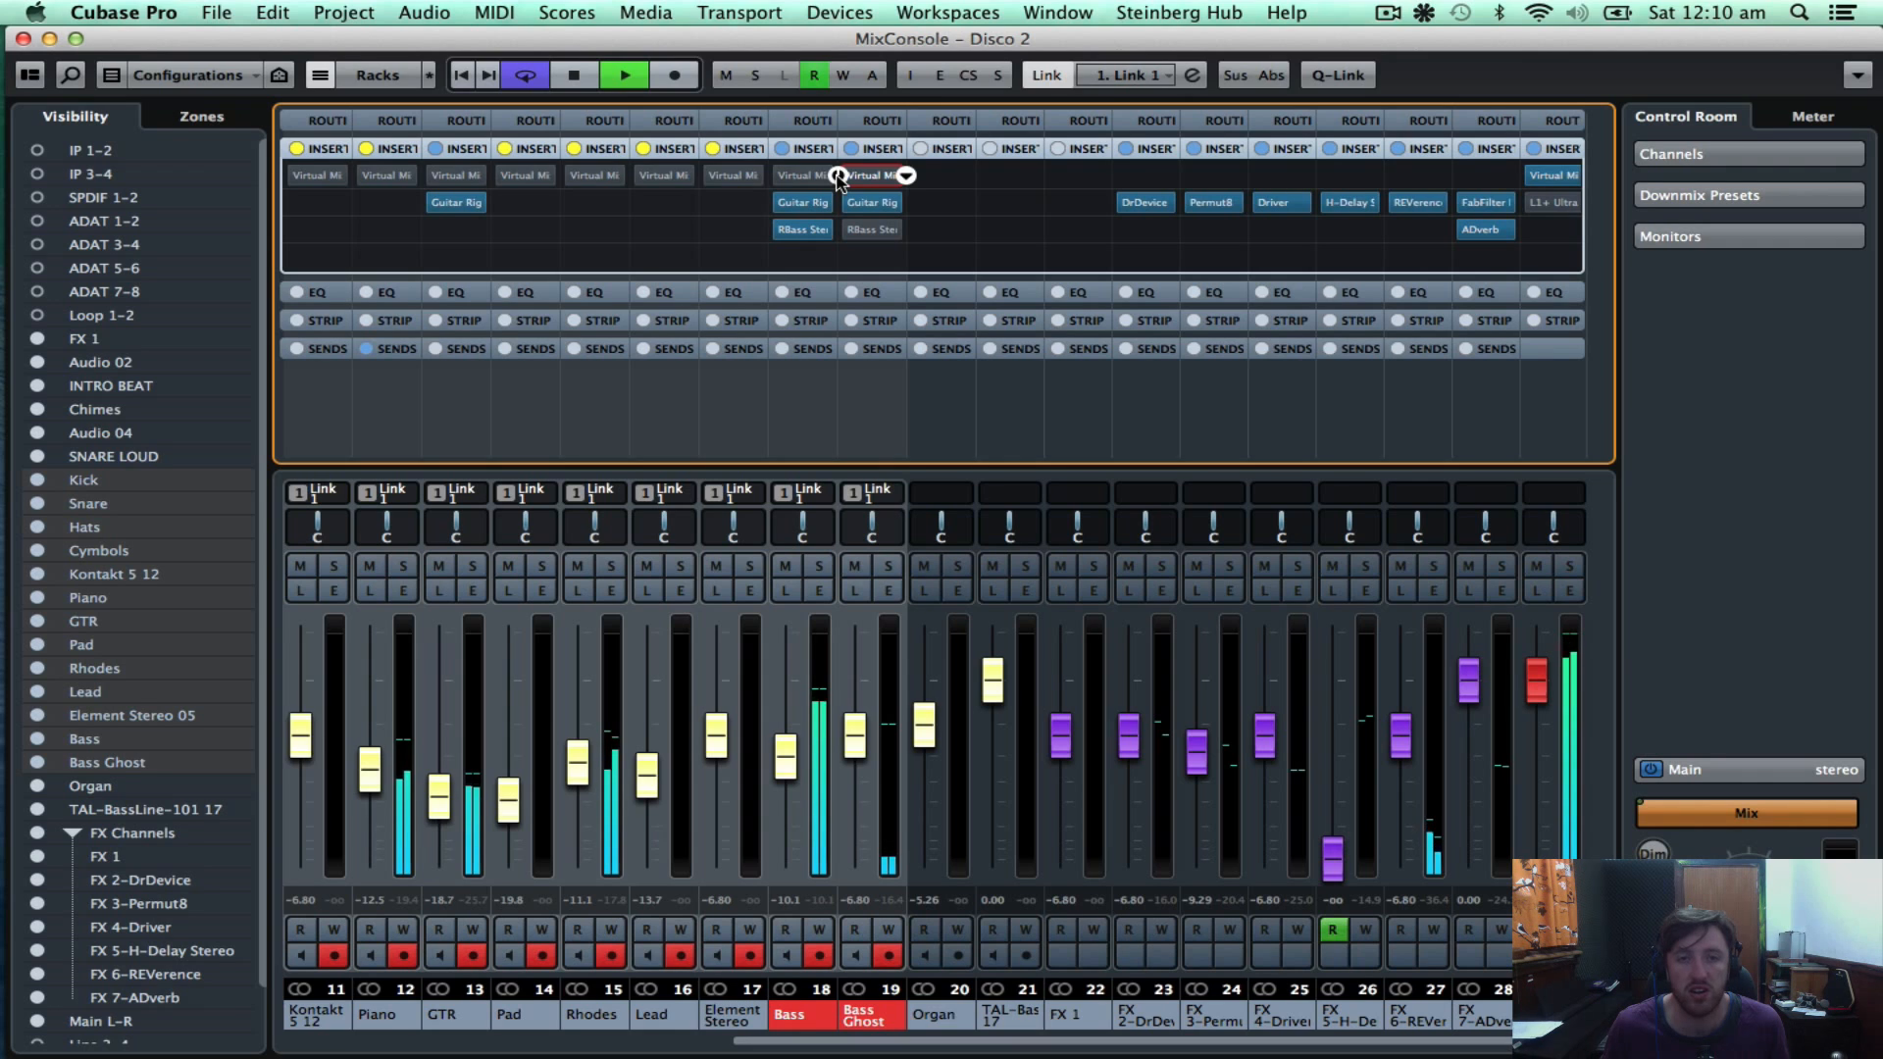
click(839, 177)
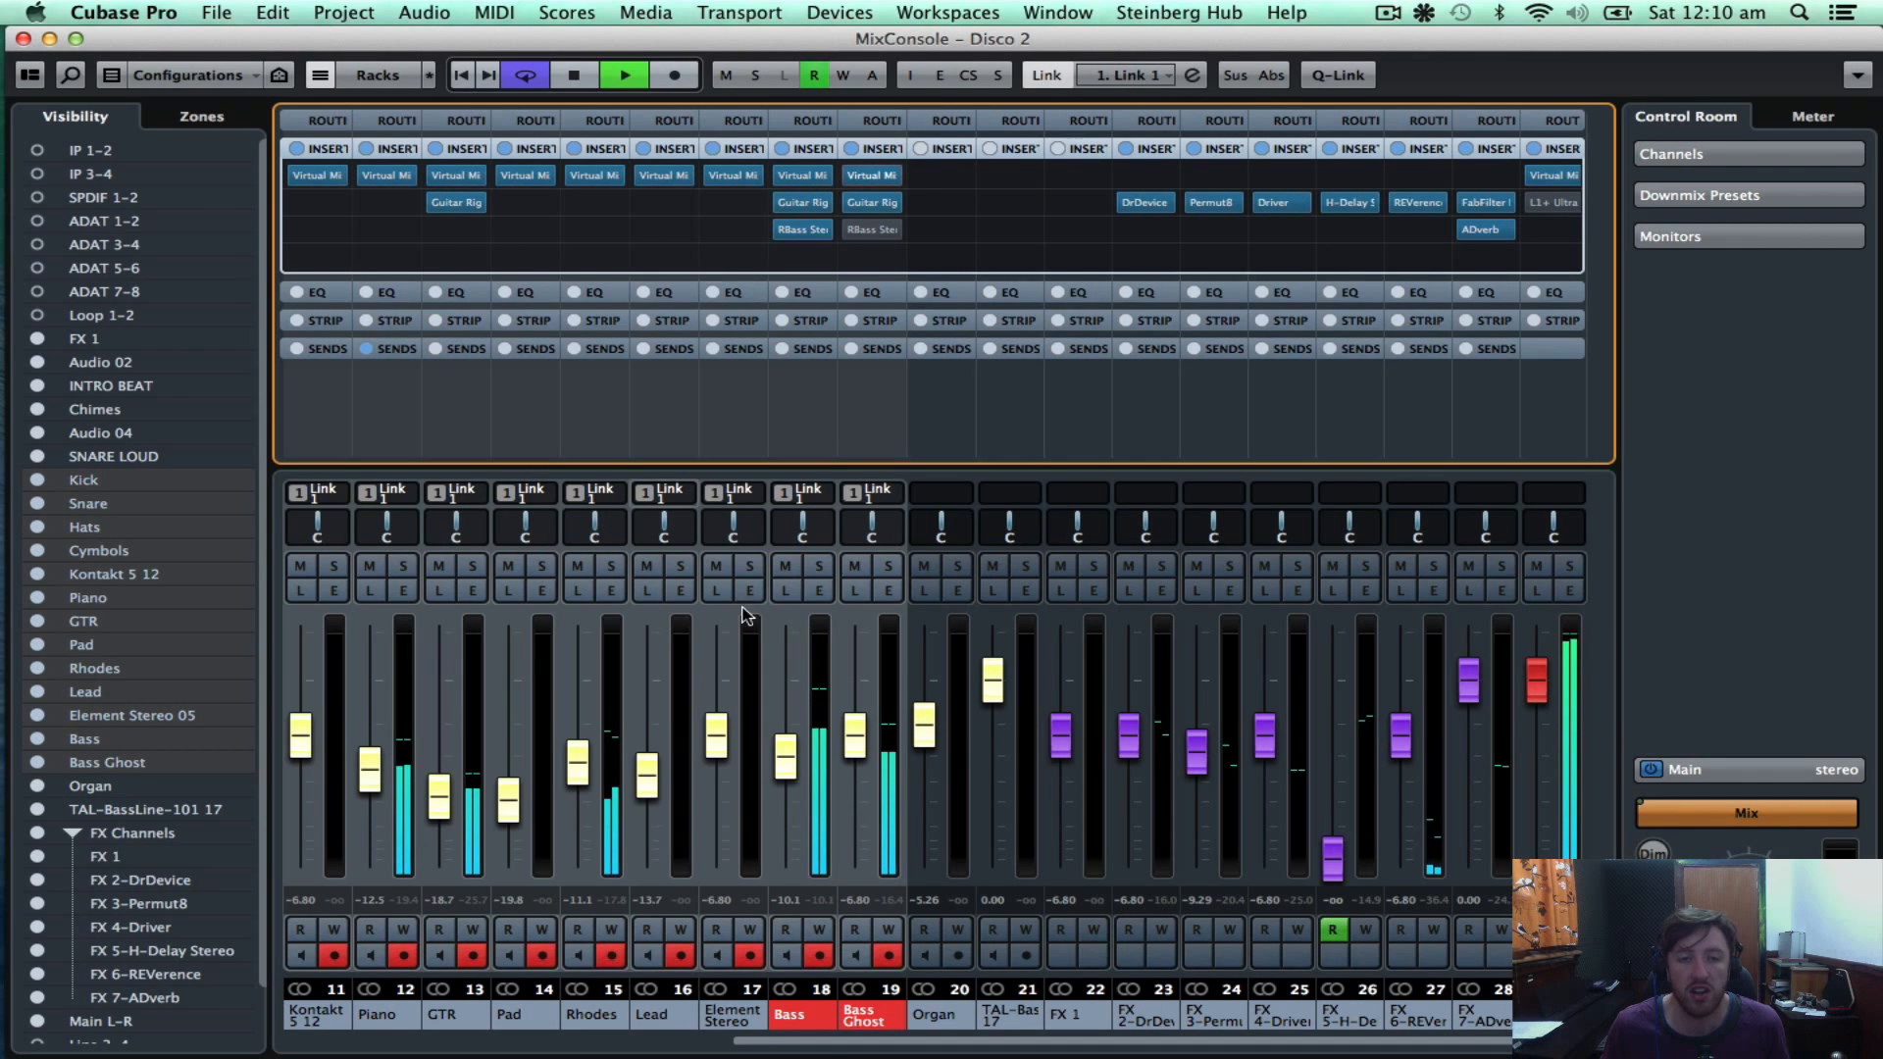
drag(839, 1046, 573, 1045)
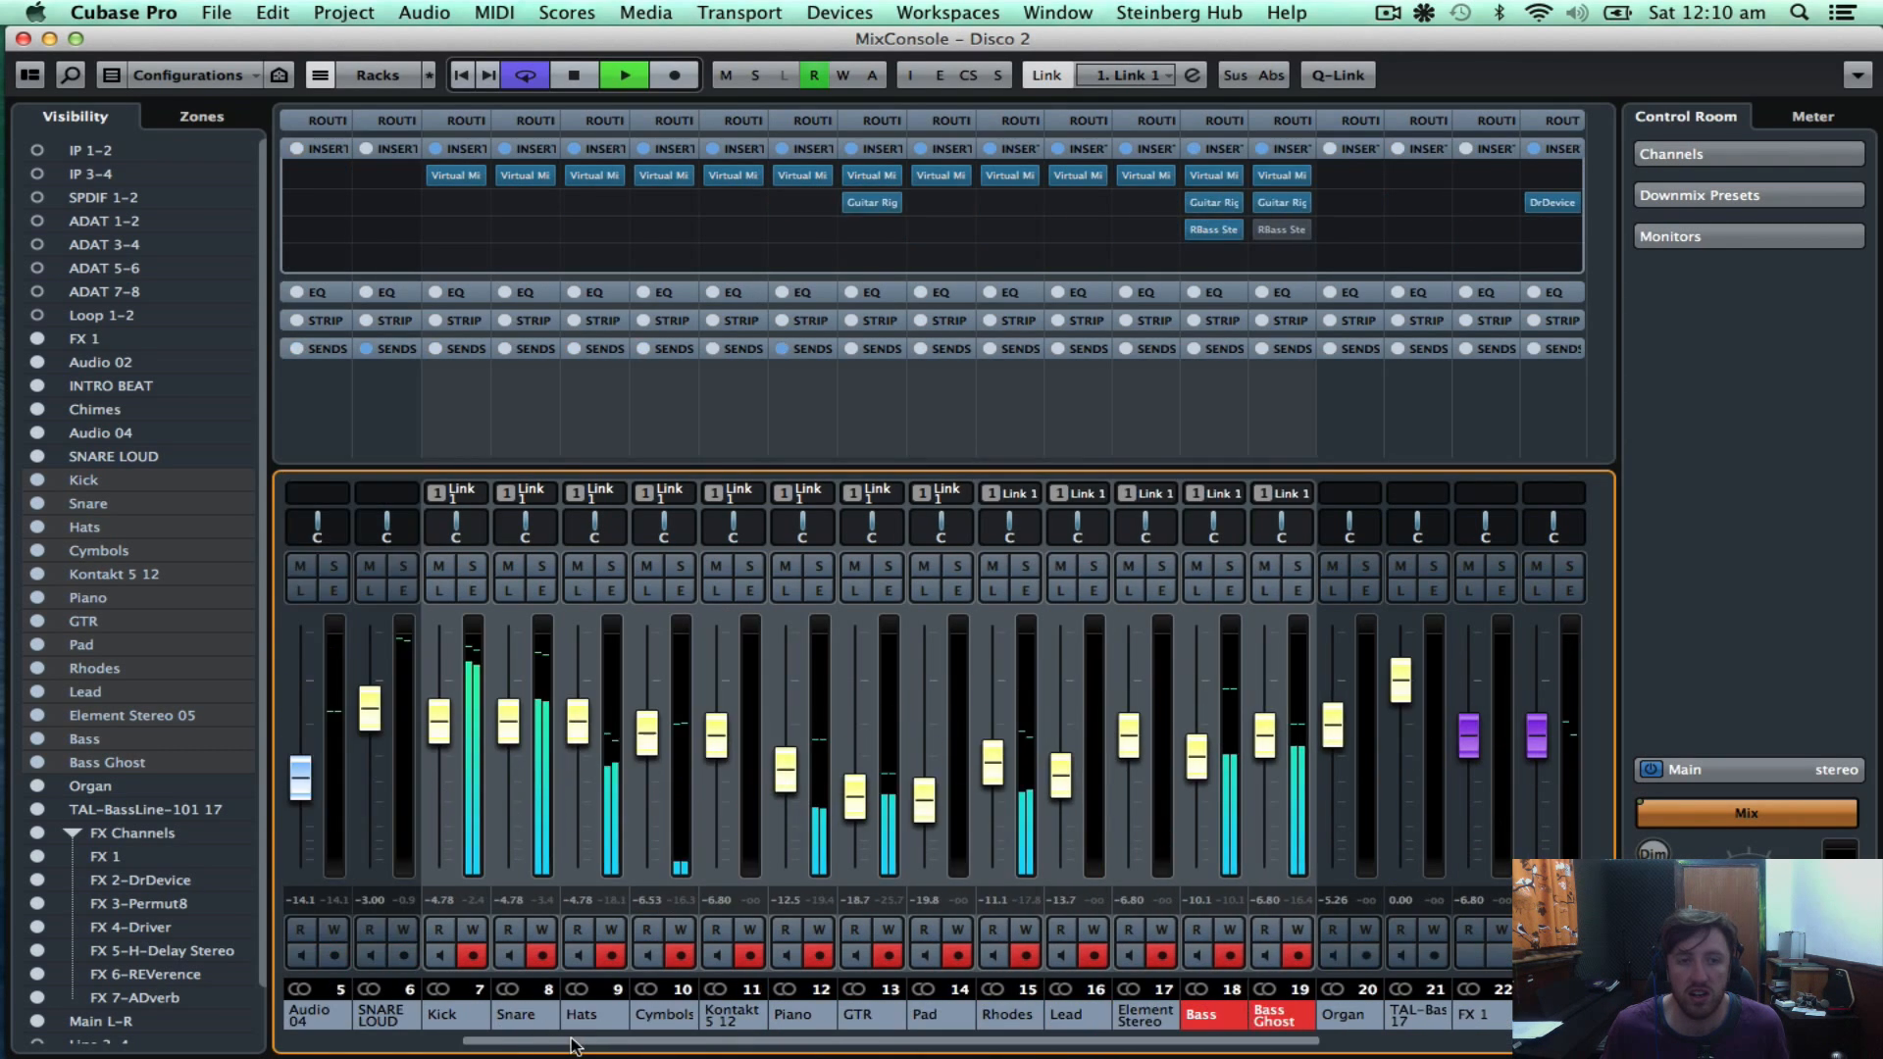
click(1248, 177)
click(1249, 176)
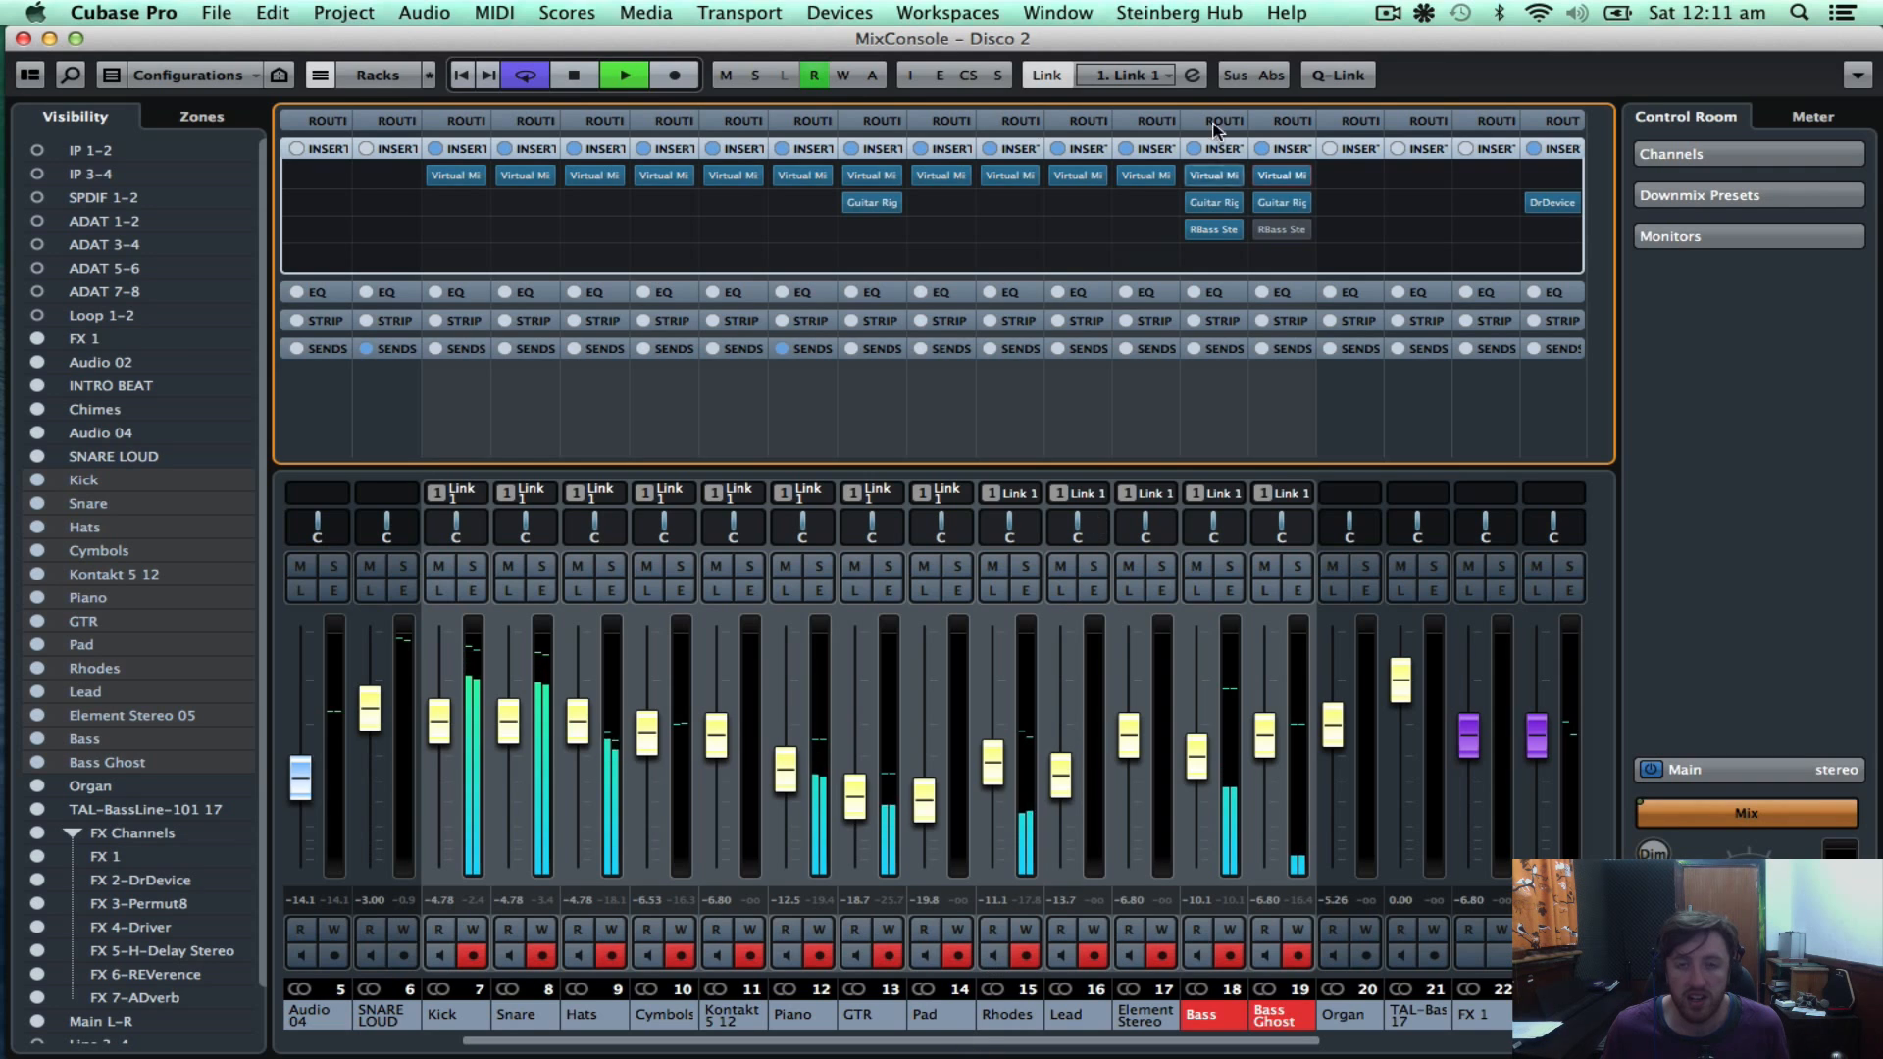
Remove the Link 1 group from the selected channels.
click(1056, 77)
click(1133, 426)
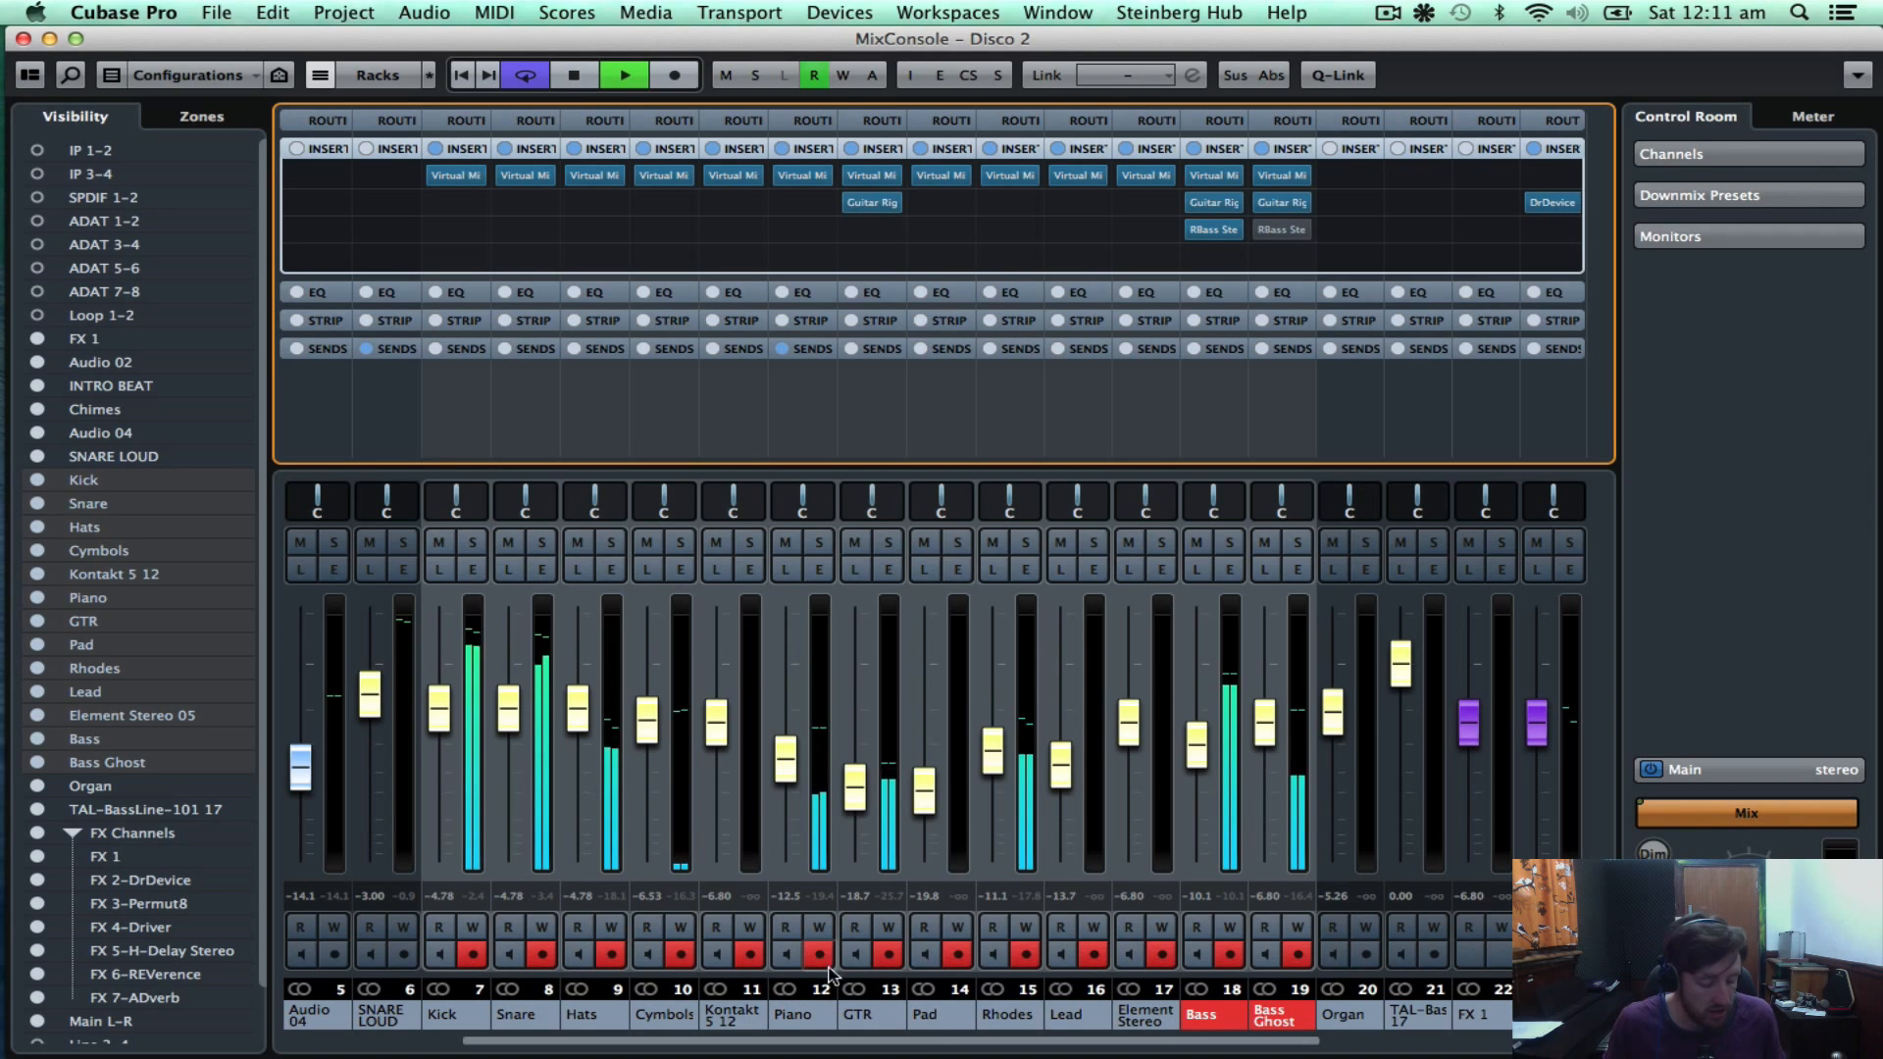
Use temporary Q-Link to compare Virtual Mix Rack bypassed and active across all selected channels at once.
key(alt+shift)
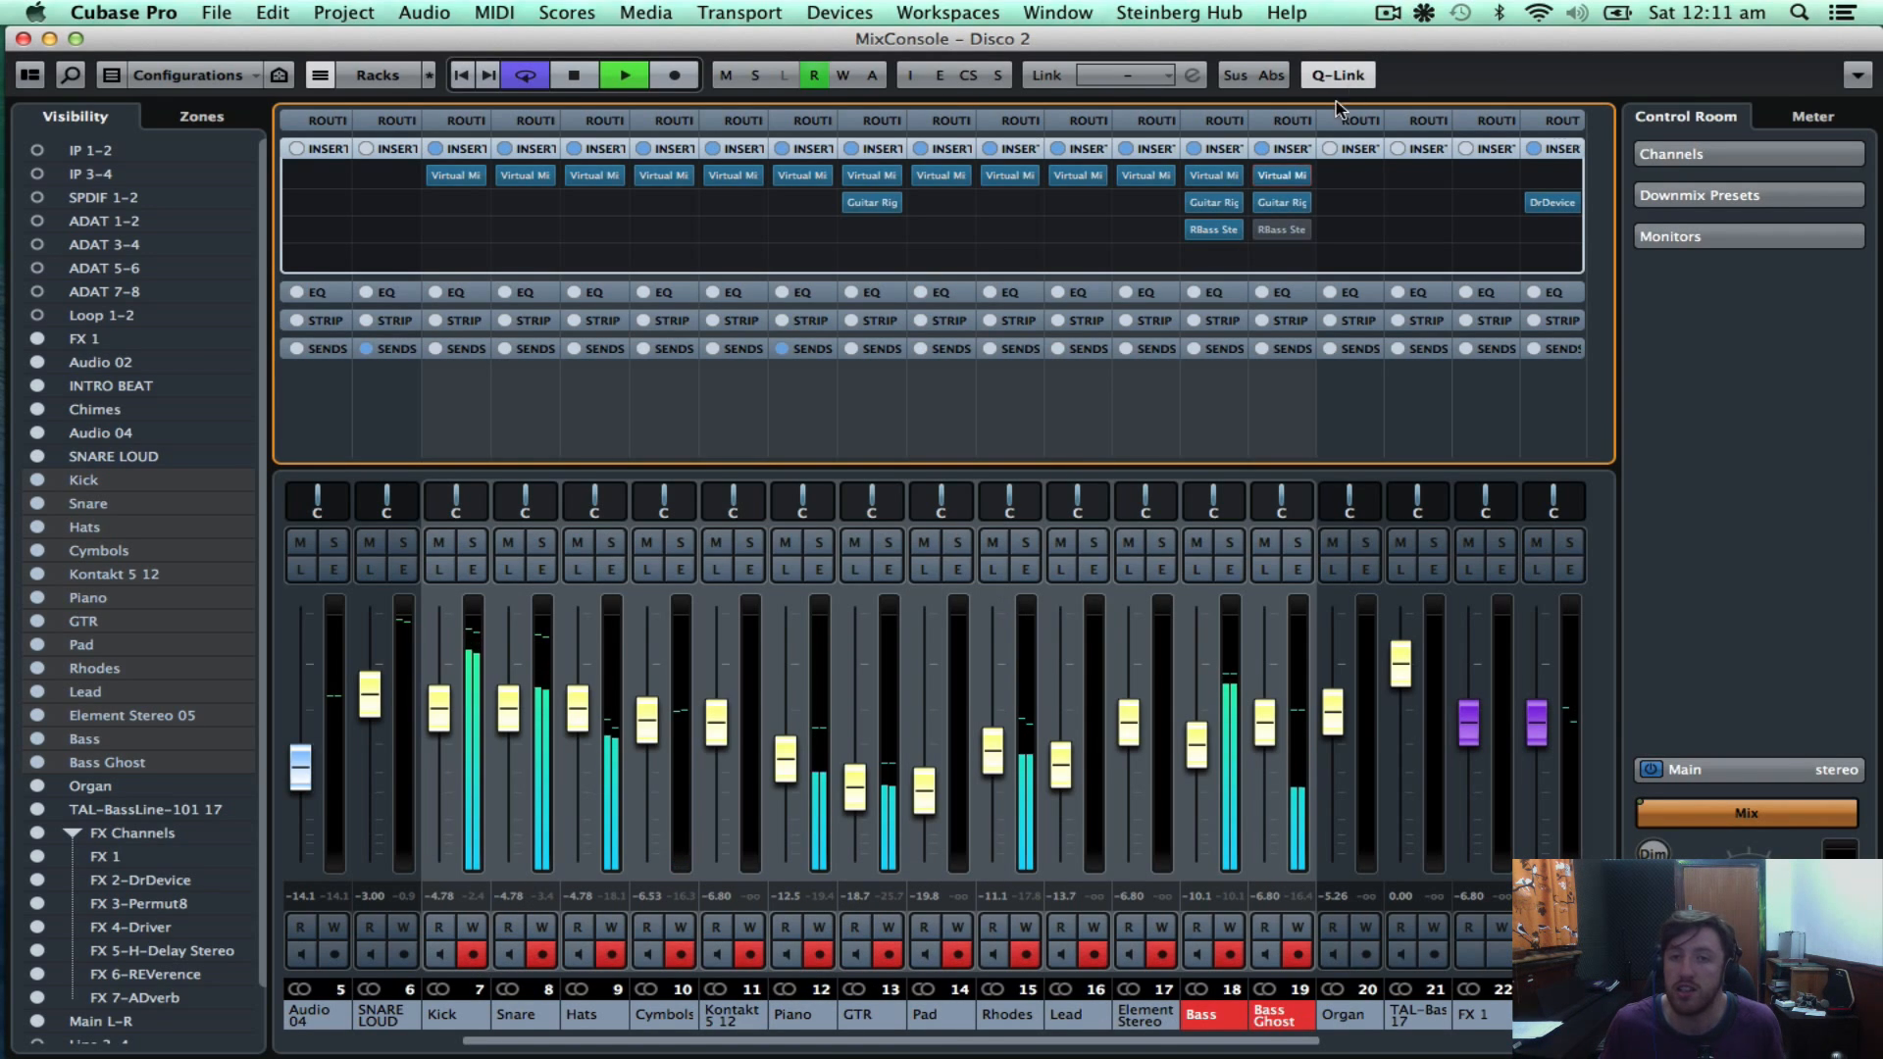
click(1250, 177)
click(1249, 176)
click(1250, 176)
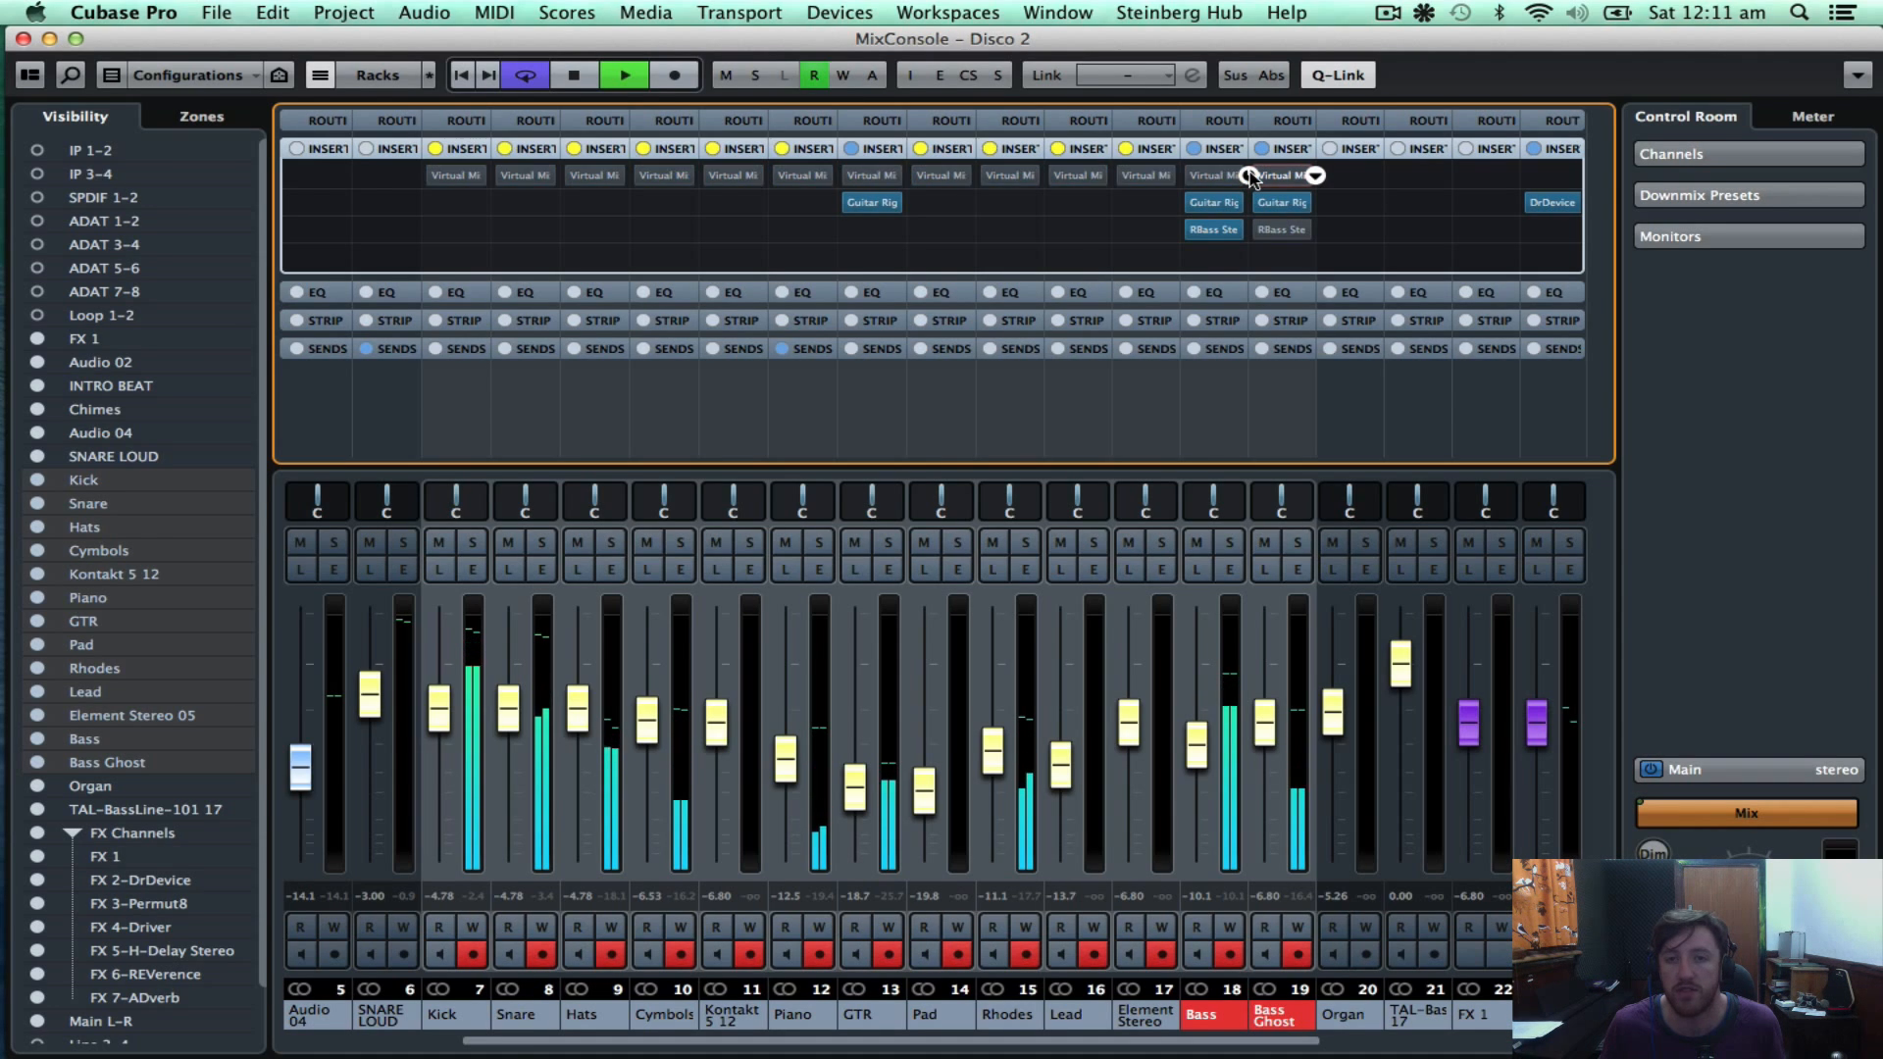
click(1250, 177)
click(1249, 177)
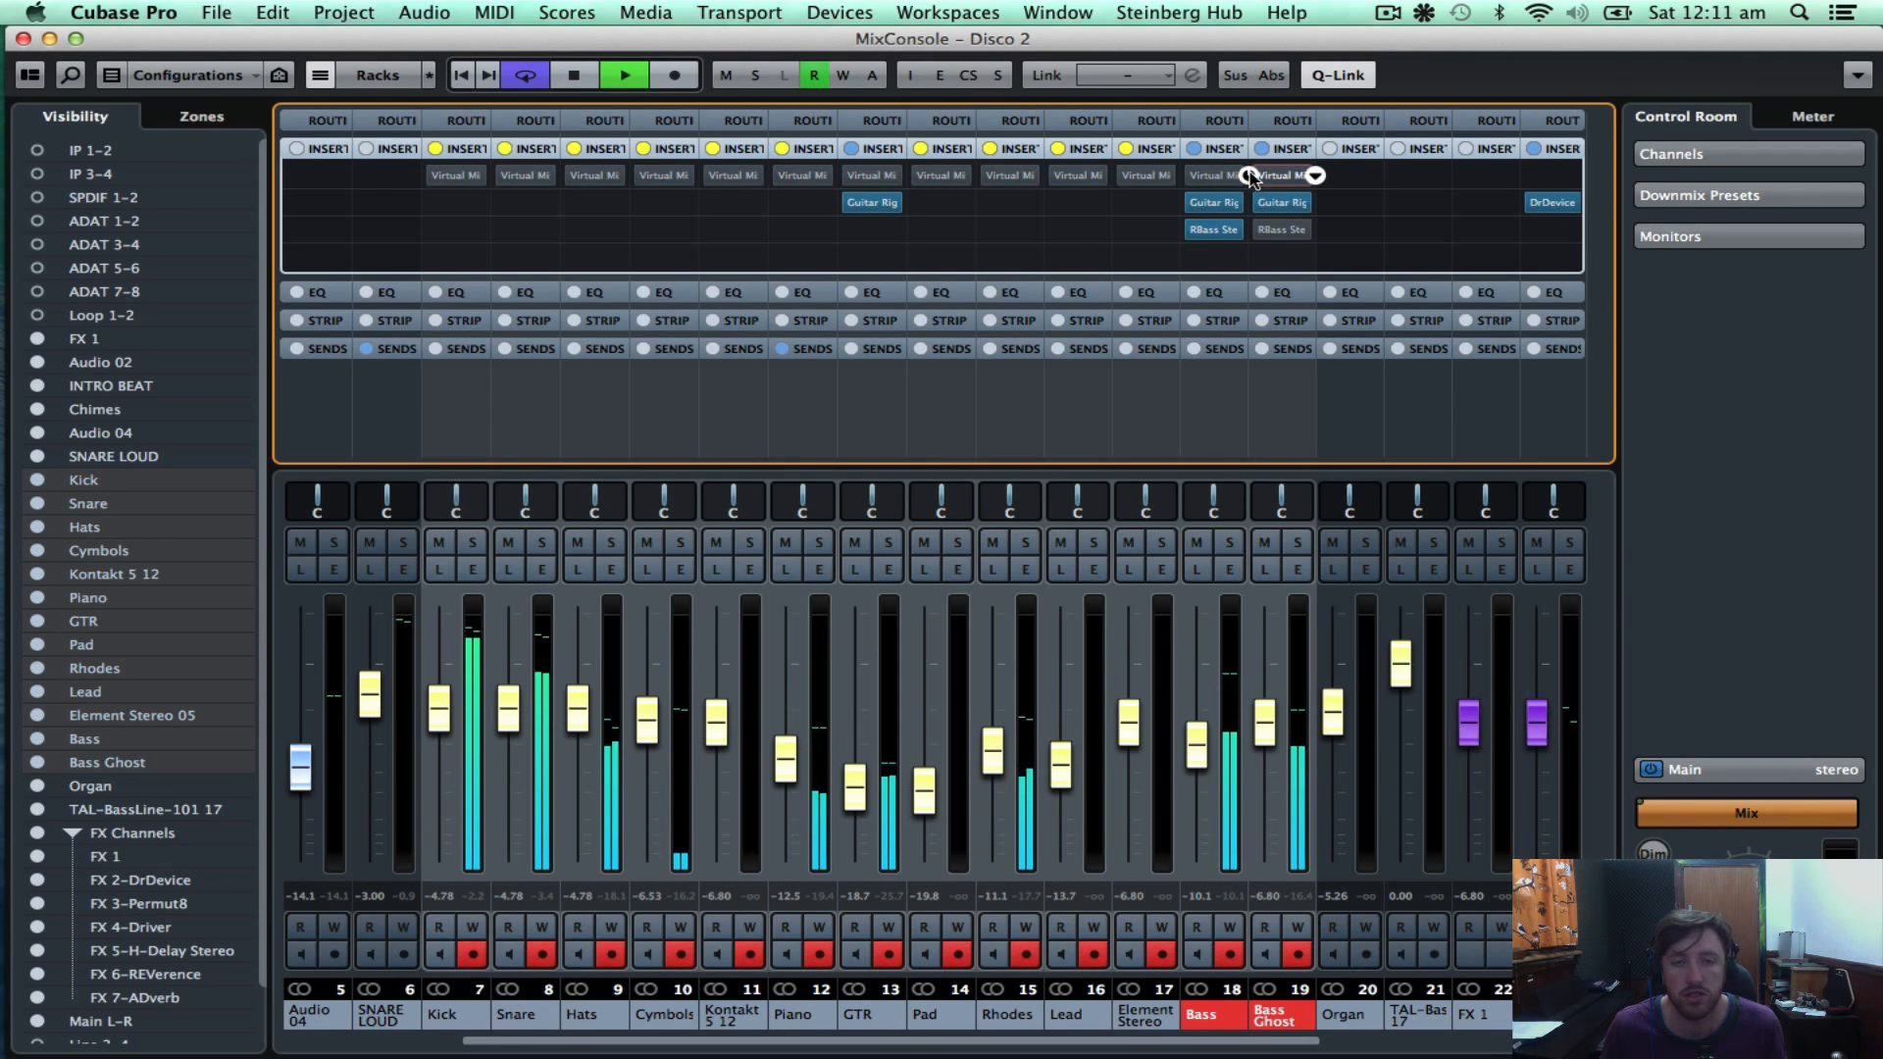
click(1249, 176)
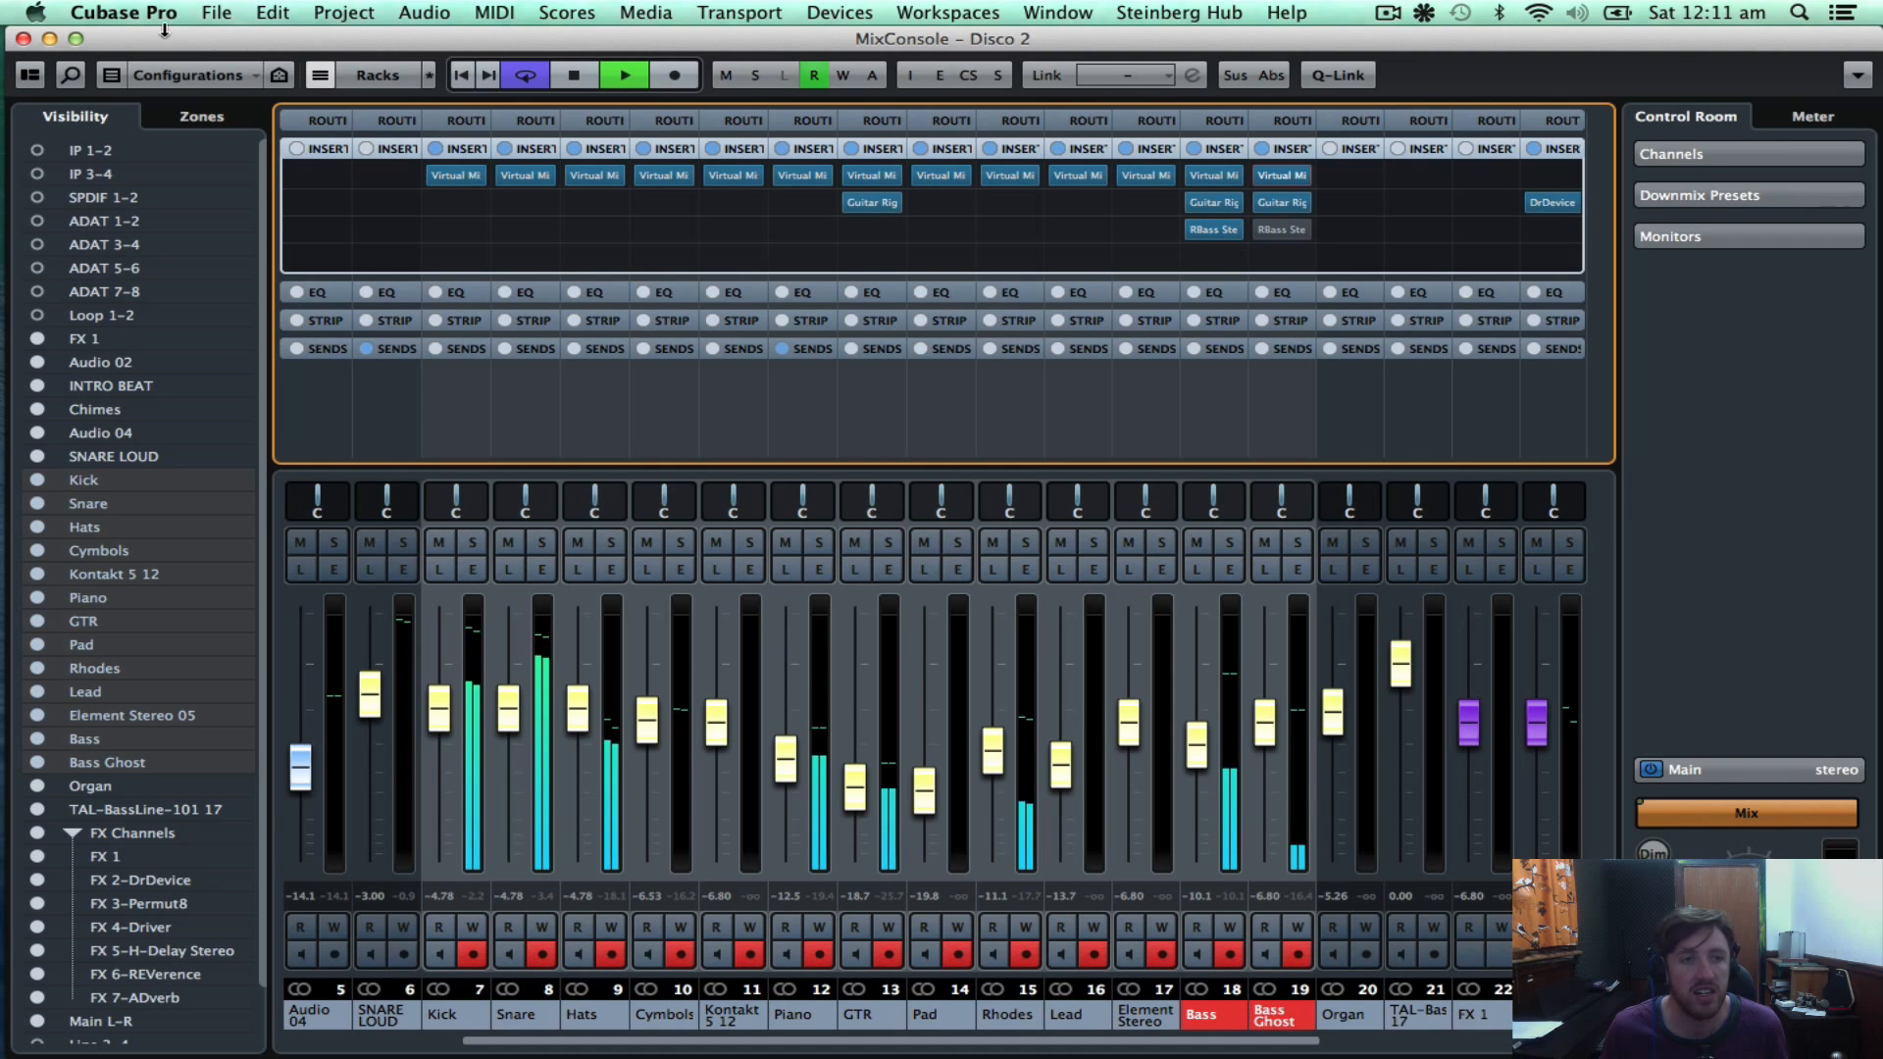
Stop playback and close the MixConsole to return to the Kick track's audio inserts in the project window.
key(space)
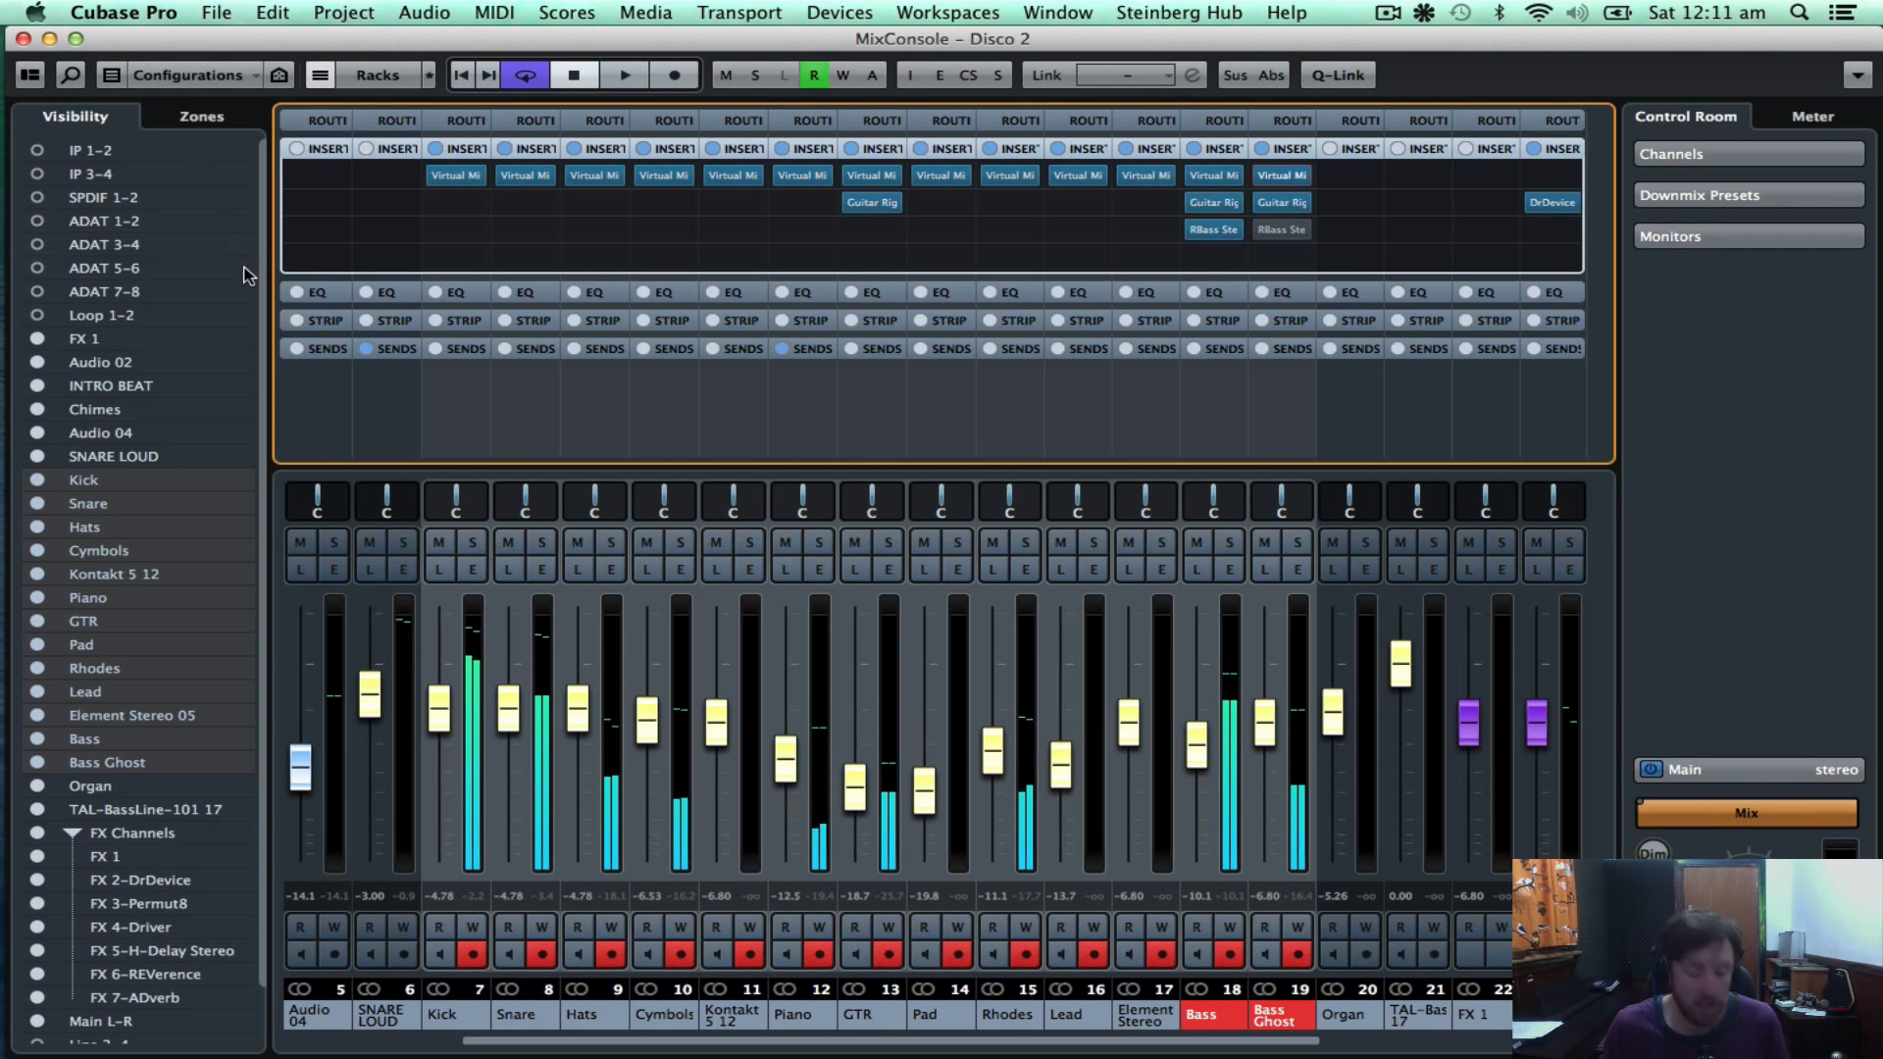
click(22, 38)
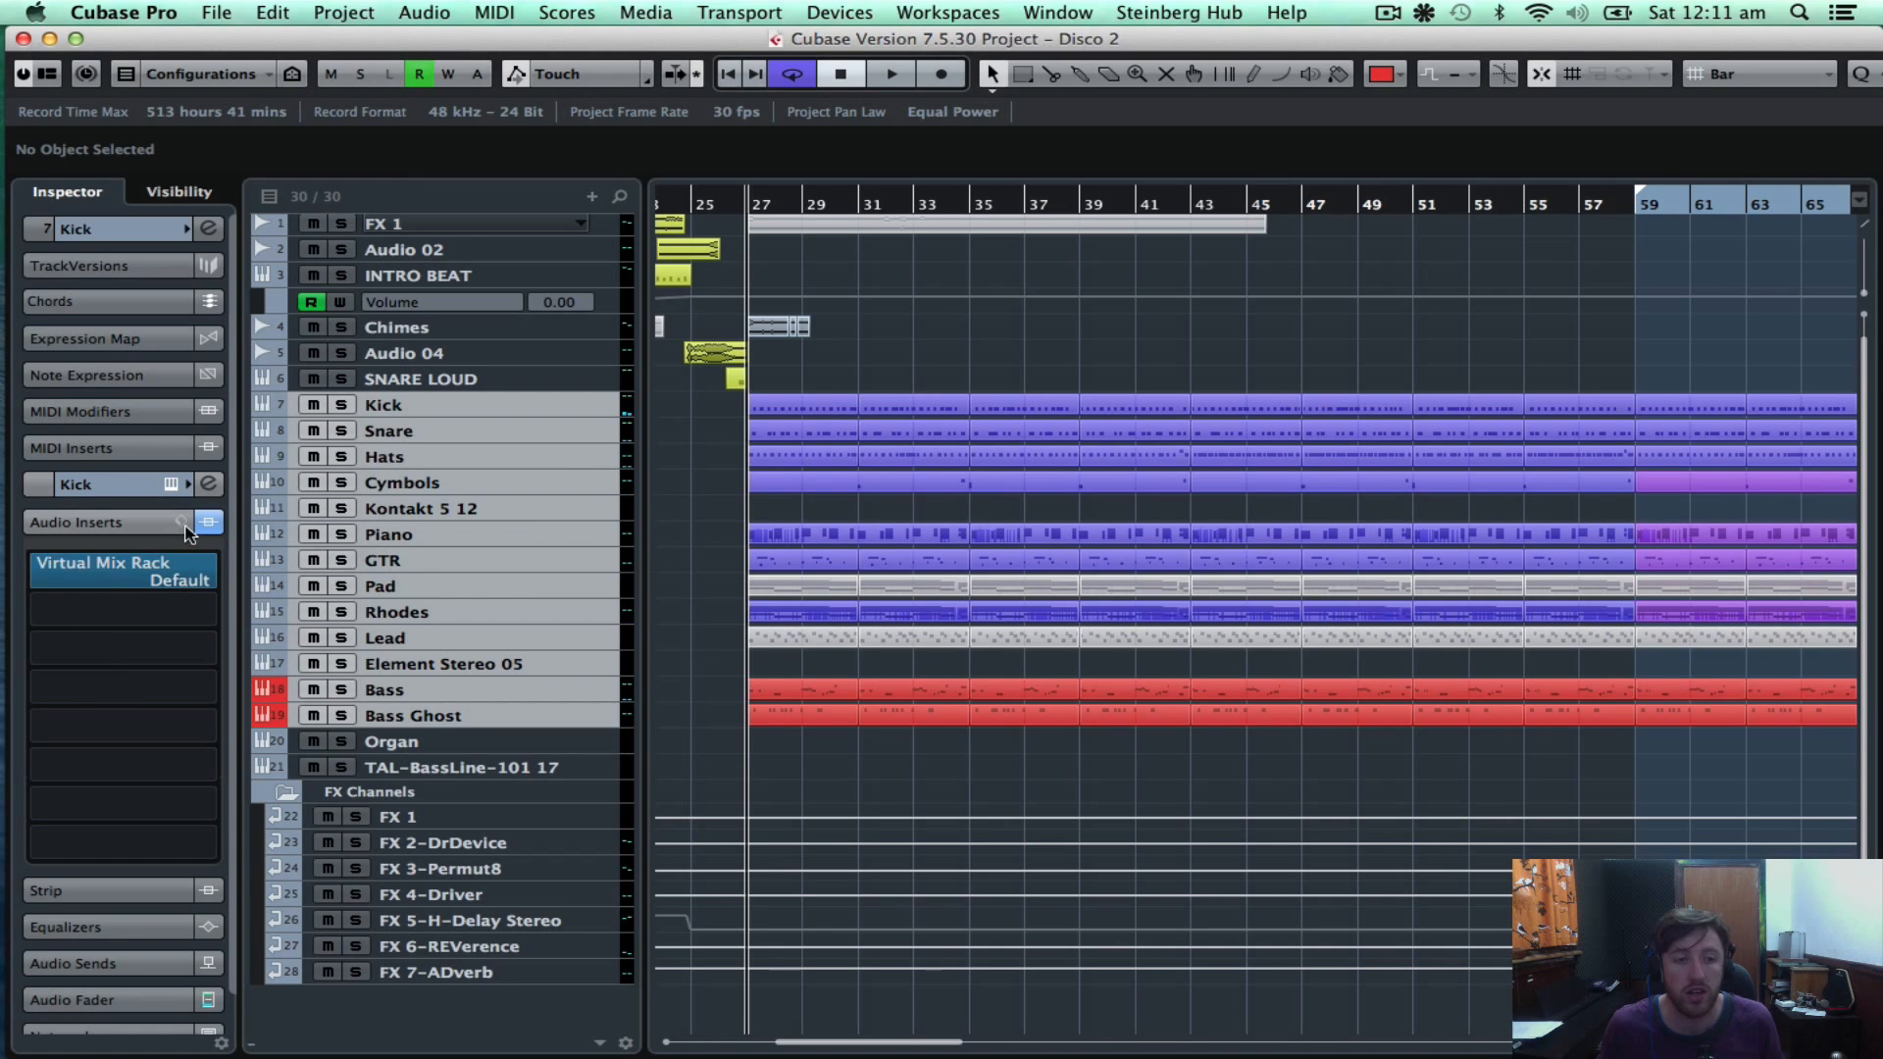
mouse_move(219, 577)
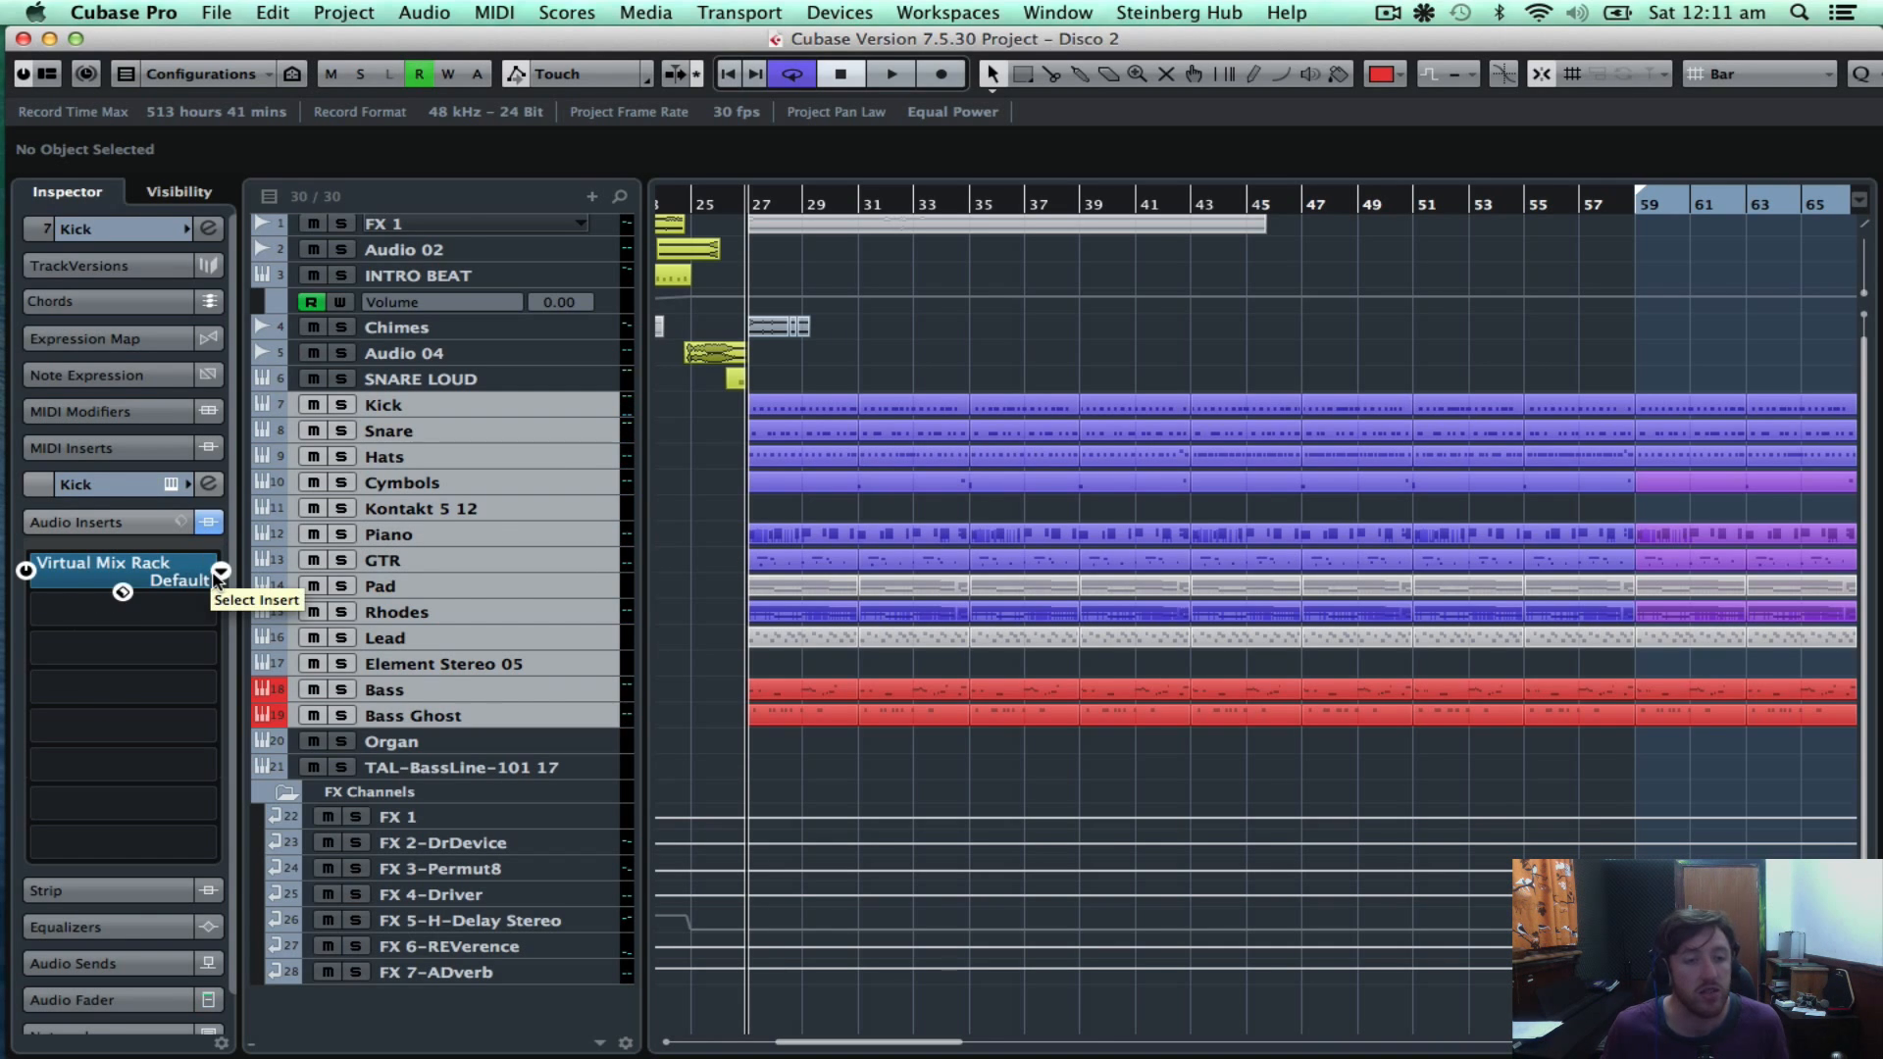